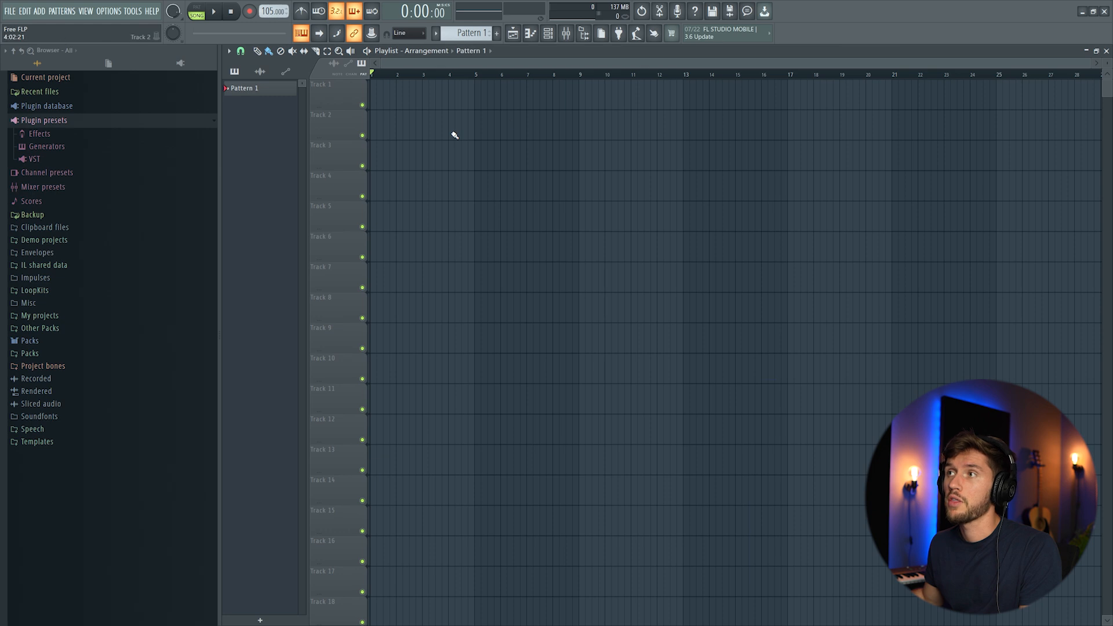
Open the channel rack to show the single Sampler channel
{"action": "left_click", "coordinate": [548, 33]}
Replace the Sampler with Purity on the Jazz Clean preset and open its piano roll
{"action": "right_click", "coordinate": [470, 286]}
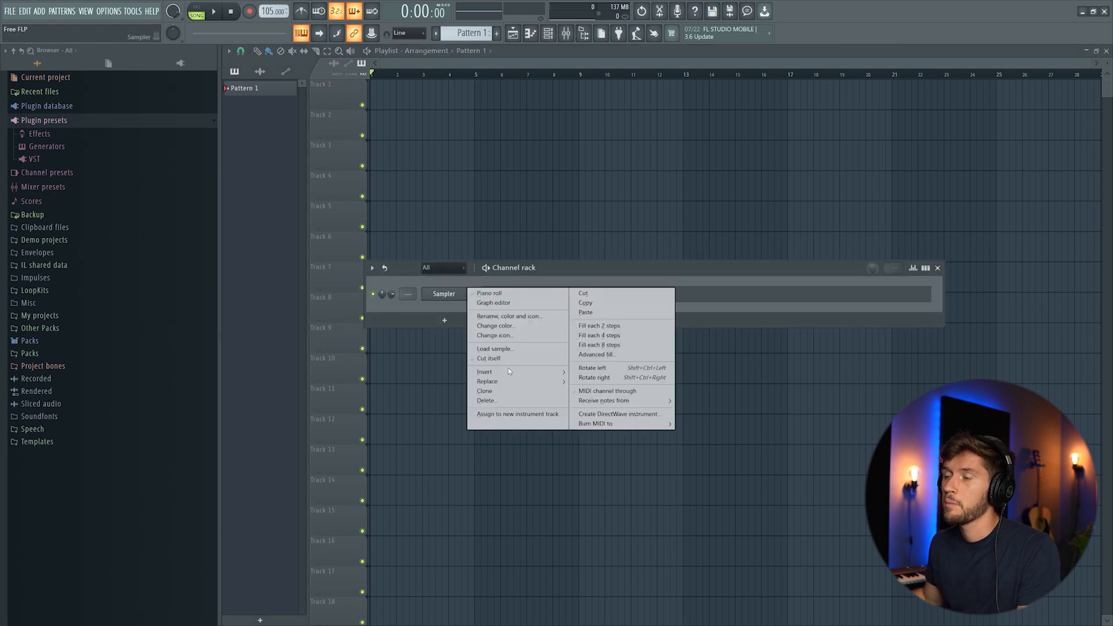
{"action": "mouse_move", "coordinate": [510, 383]}
{"action": "left_click", "coordinate": [677, 511]}
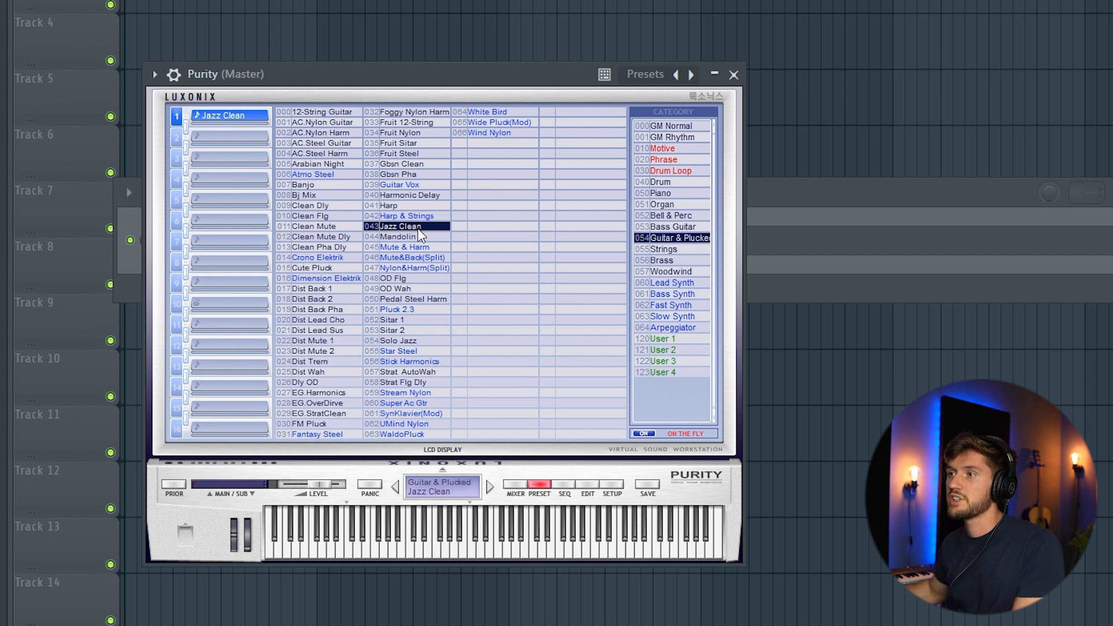
{"action": "left_click", "coordinate": [815, 197]}
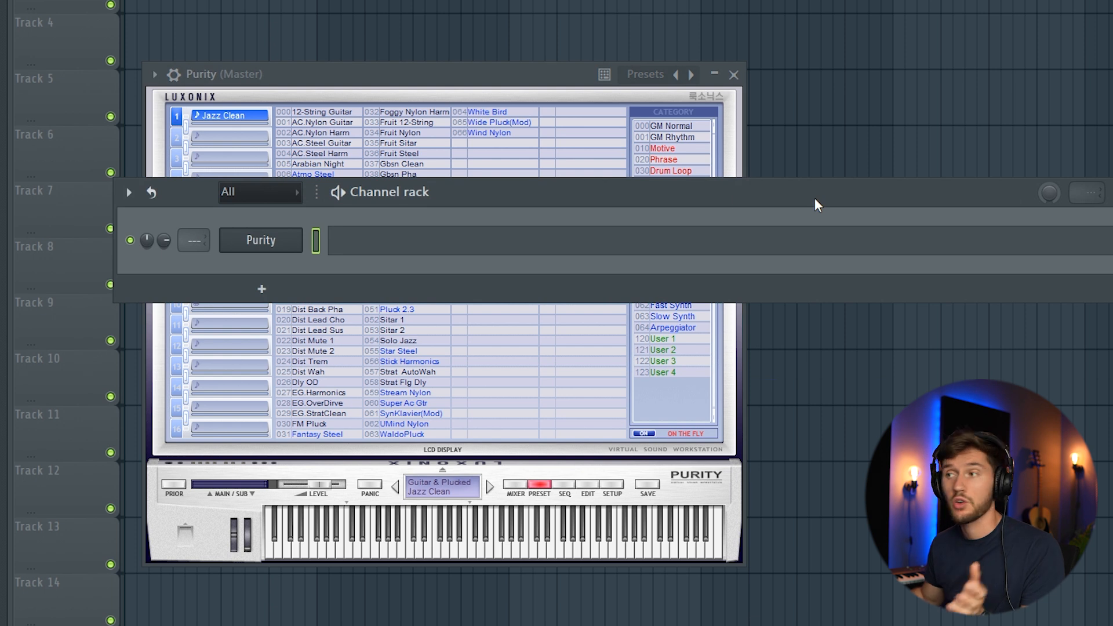
{"action": "left_click", "coordinate": [472, 238]}
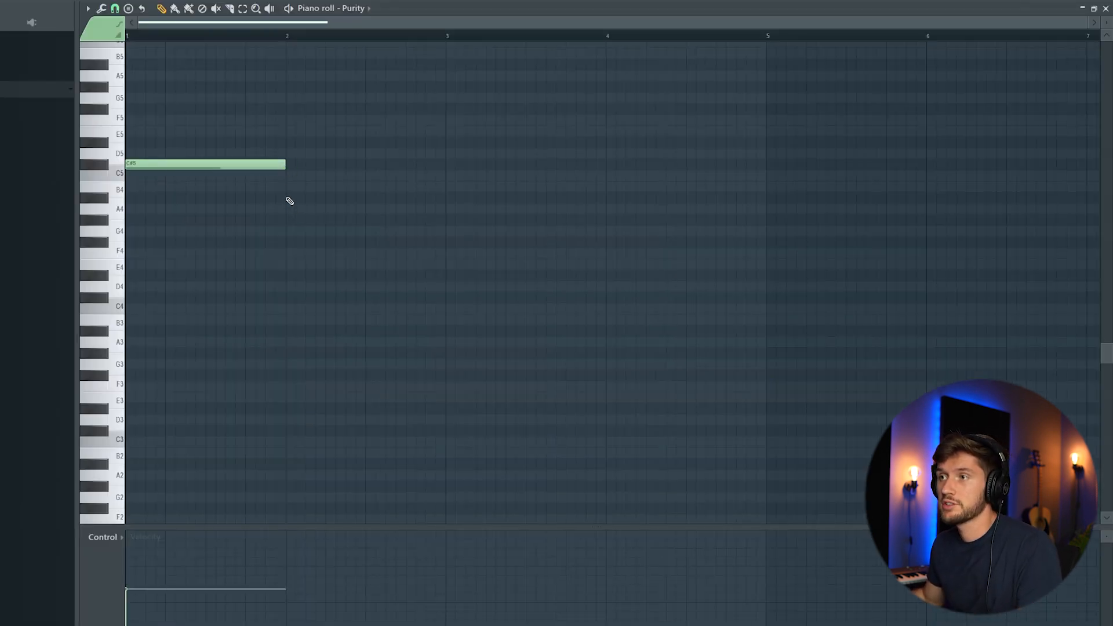
Add a shortened D5 note after the A4 and preview it
{"action": "key", "text": "space"}
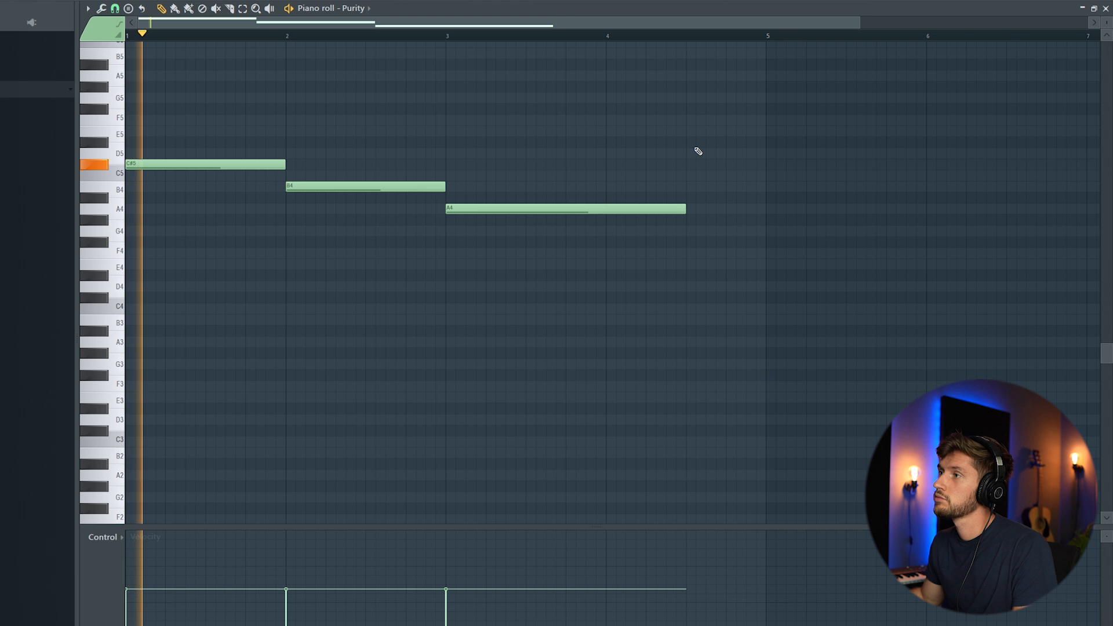
{"action": "left_click", "coordinate": [696, 152]}
{"action": "left_click_drag", "start_coordinate": [926, 155], "coordinate": [763, 165]}
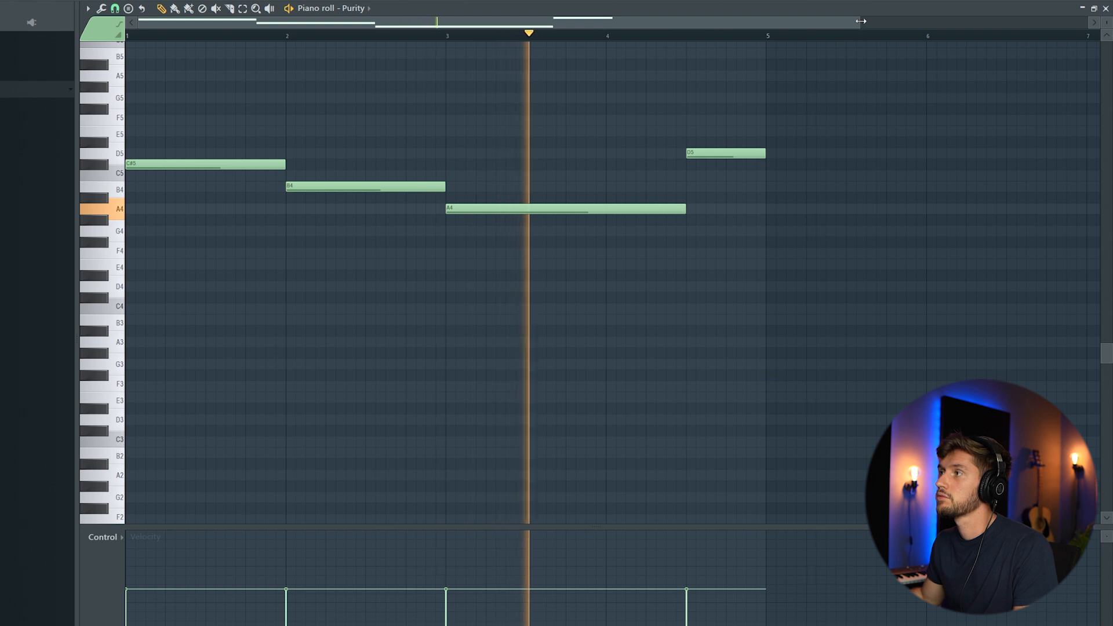
{"action": "left_click_drag", "start_coordinate": [861, 22], "coordinate": [1029, 22]}
{"action": "scroll", "coordinate": [557, 195], "scroll_direction": "up", "scroll_amount": 2}
{"action": "scroll", "coordinate": [527, 233], "scroll_direction": "down", "scroll_amount": 1}
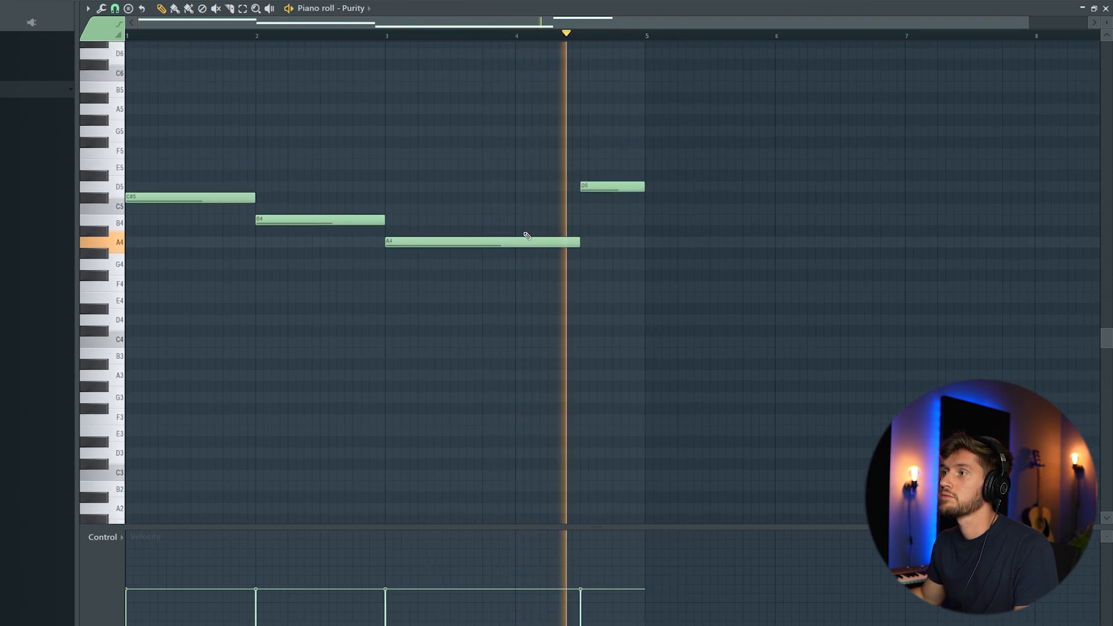
{"action": "key", "text": "space"}
Stack A4, F#4 and D4 chord notes across bars 1–3, lengthening the bar-3 D4
{"action": "left_click", "coordinate": [151, 242]}
{"action": "left_click", "coordinate": [259, 243]}
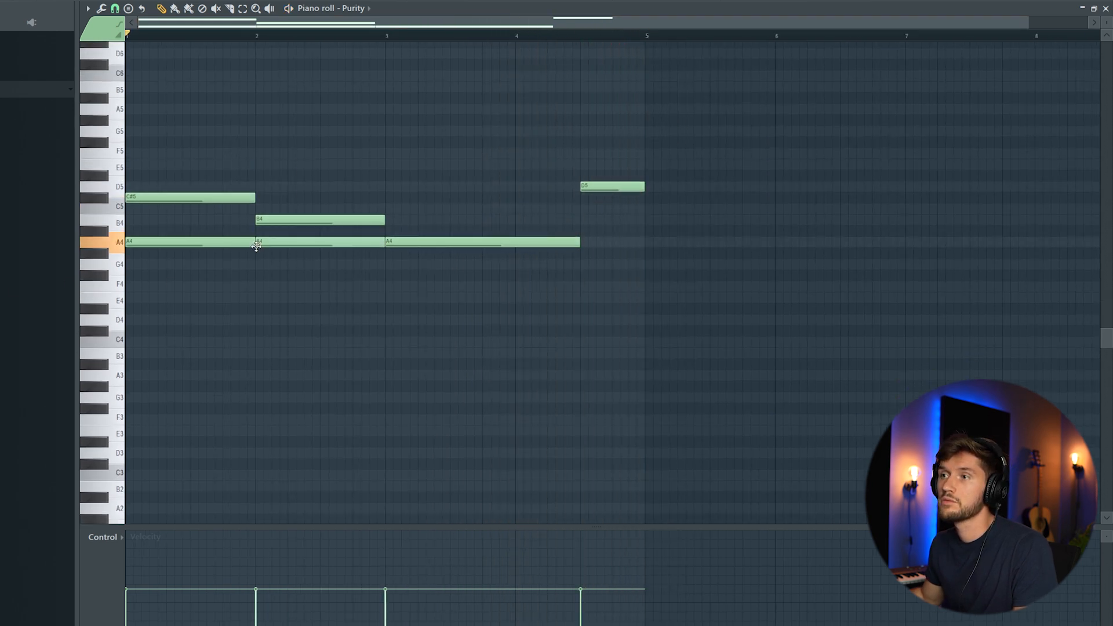
{"action": "left_click", "coordinate": [146, 276]}
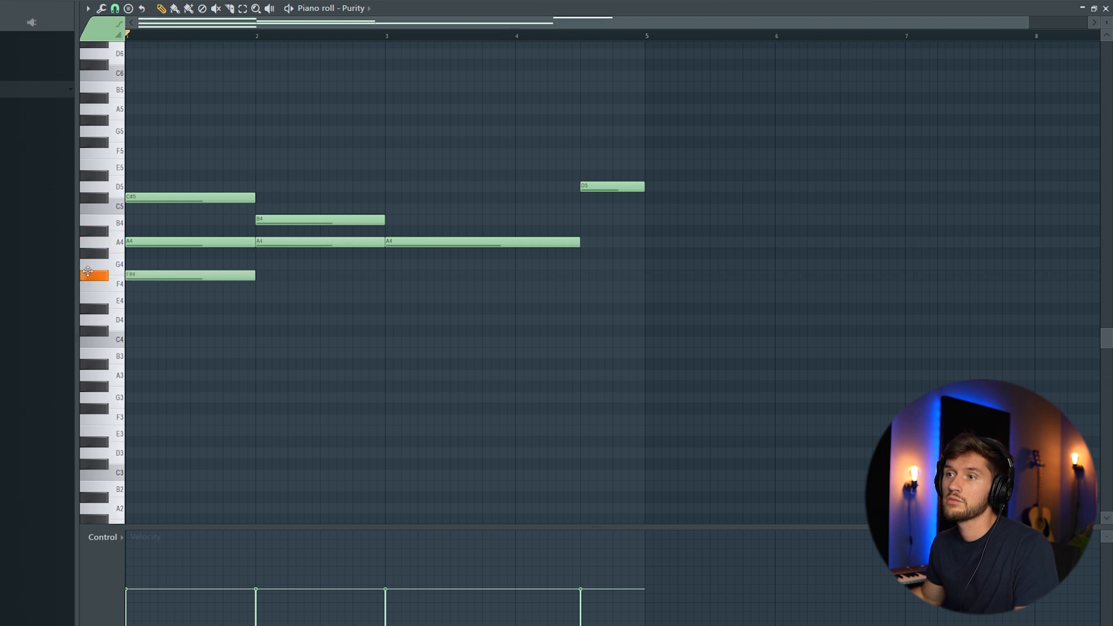
{"action": "key", "text": "space"}
{"action": "left_click", "coordinate": [258, 320]}
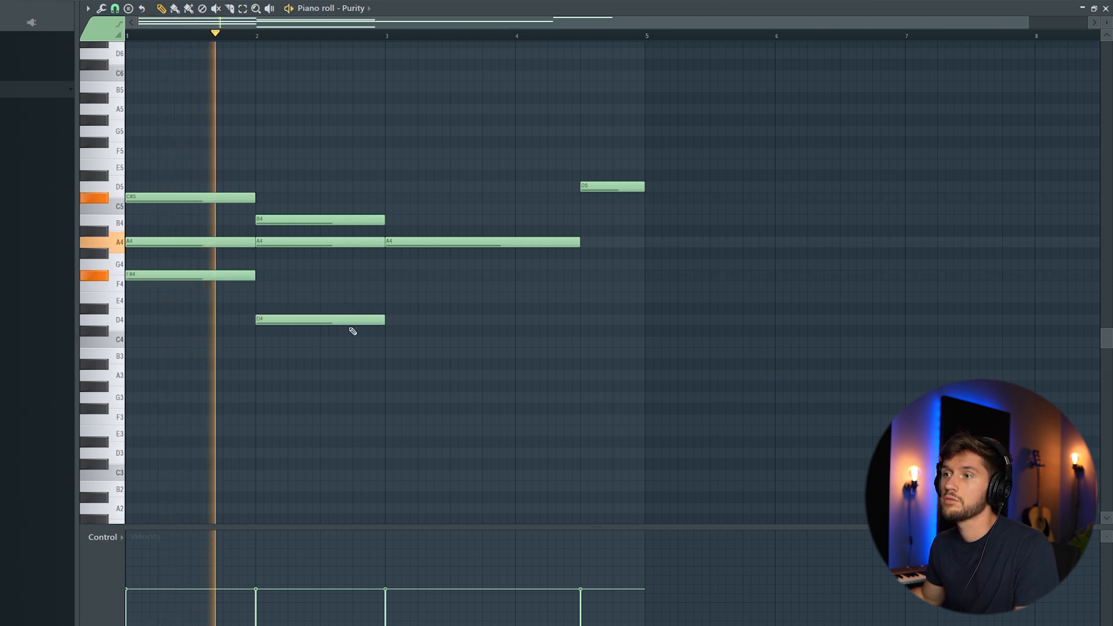
{"action": "left_click", "coordinate": [388, 320]}
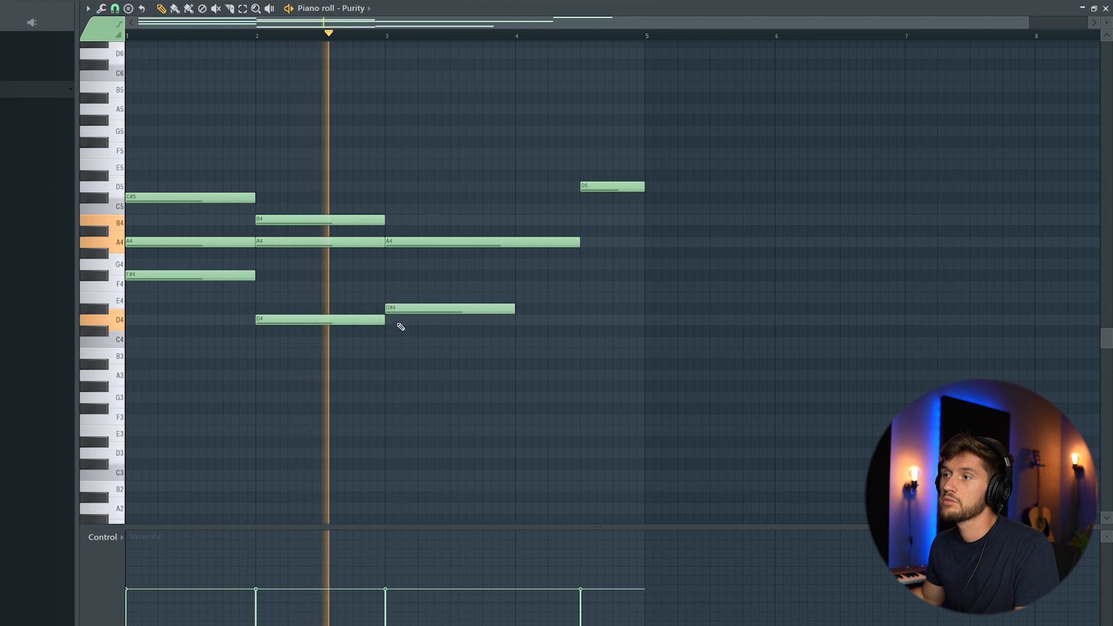
{"action": "left_click_drag", "start_coordinate": [516, 322], "coordinate": [579, 322]}
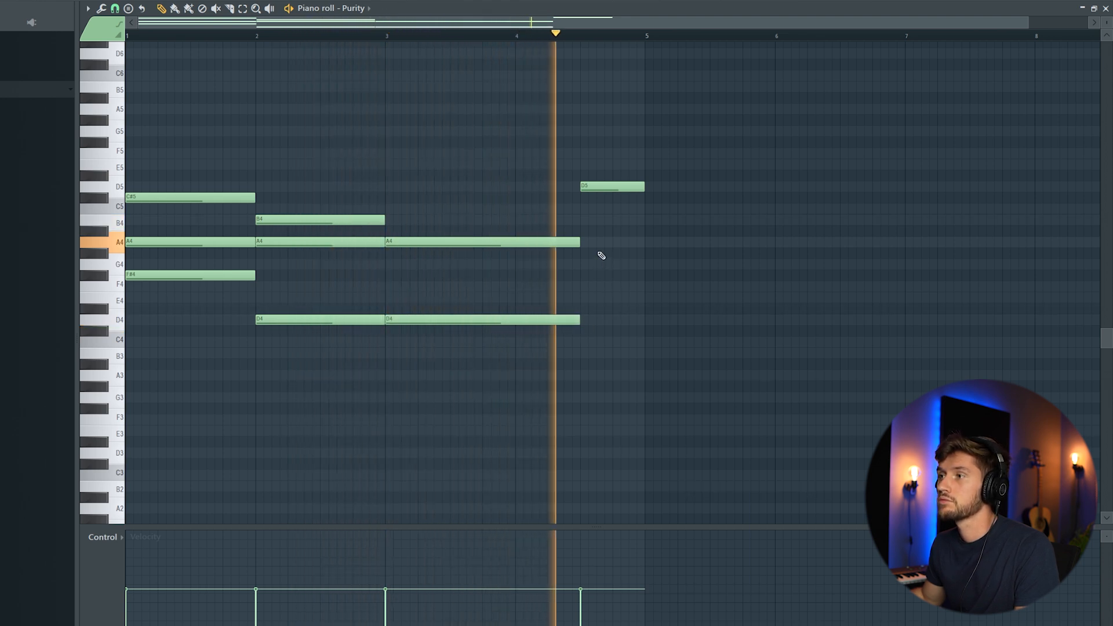
{"action": "key", "text": "space"}
Add F#4 notes in bars 3–4 and an A4 from bar 4.5 to 5, previewing the progression
{"action": "left_click", "coordinate": [585, 276]}
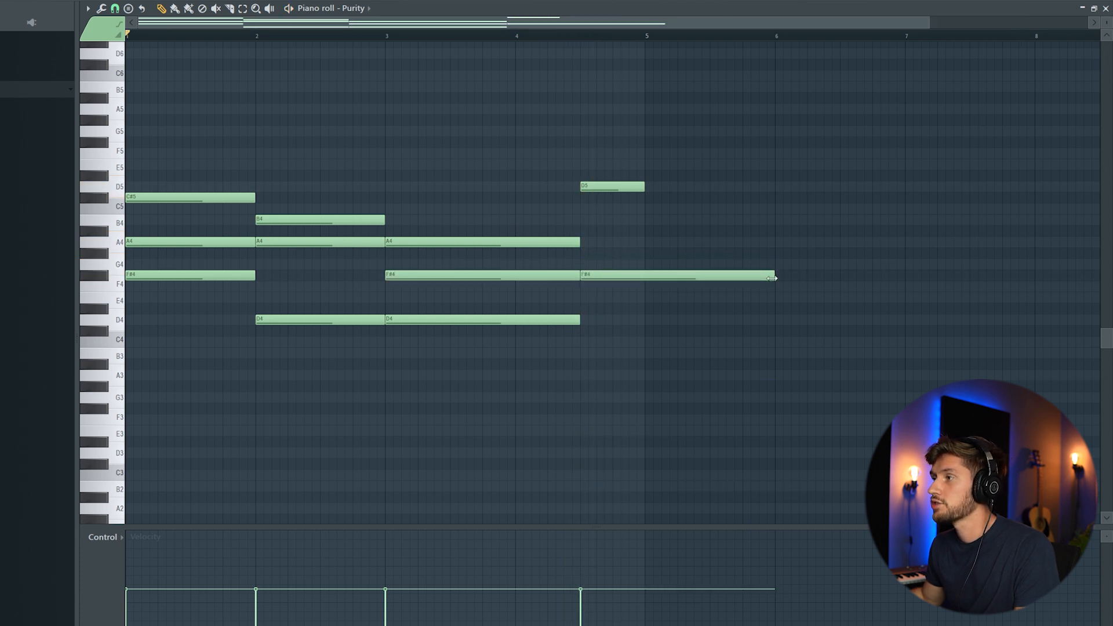
{"action": "key", "text": "space"}
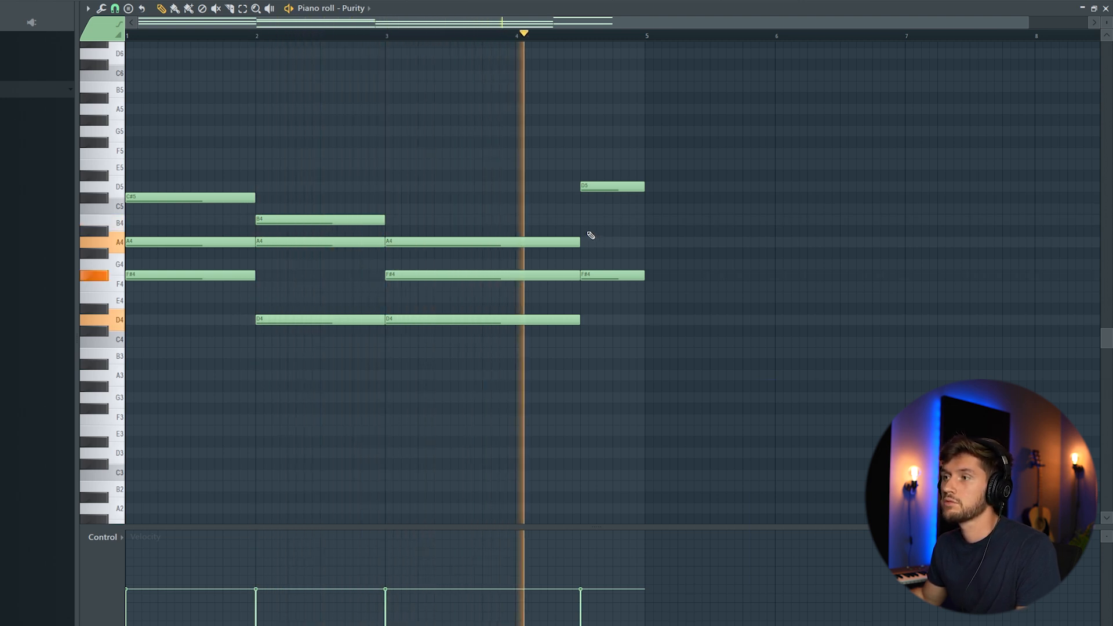
{"action": "key", "text": "space"}
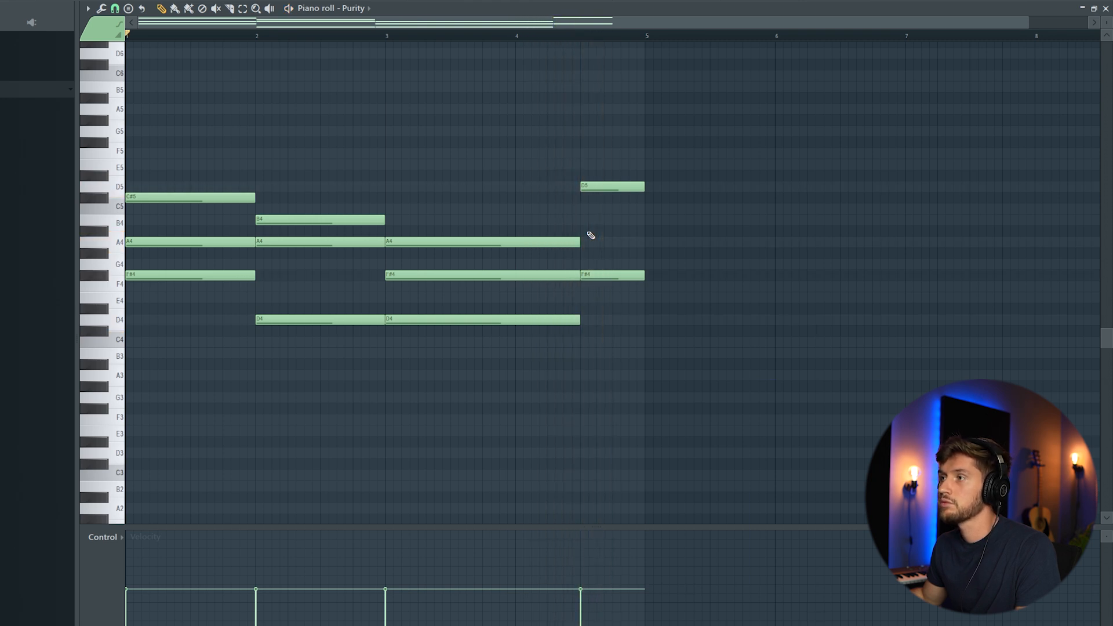
{"action": "left_click", "coordinate": [591, 241]}
{"action": "key", "text": "space"}
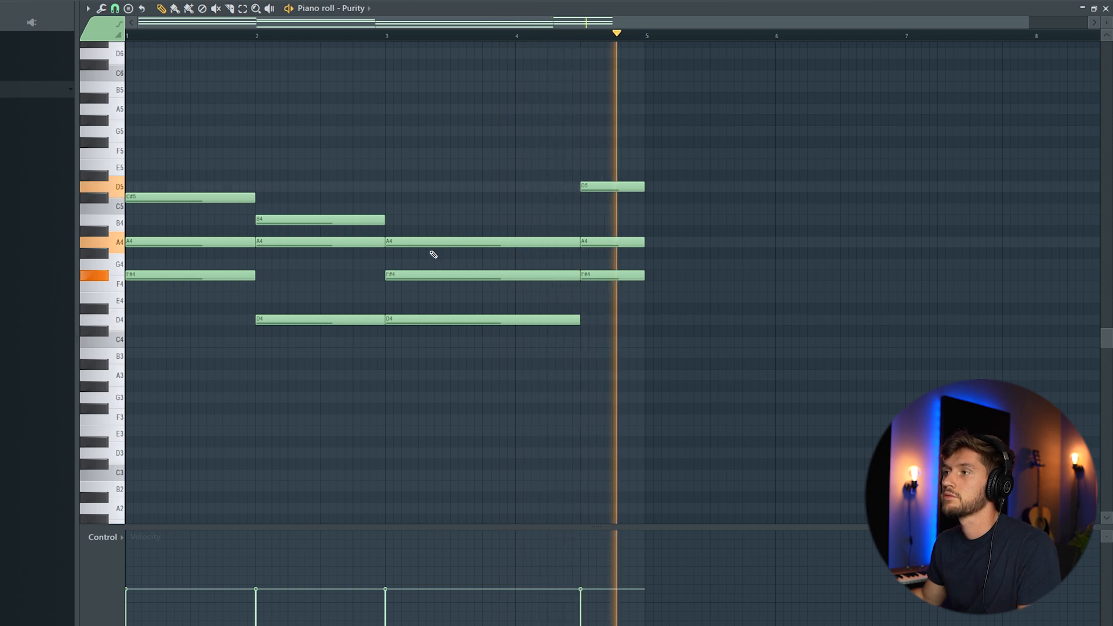
{"action": "key", "text": "space"}
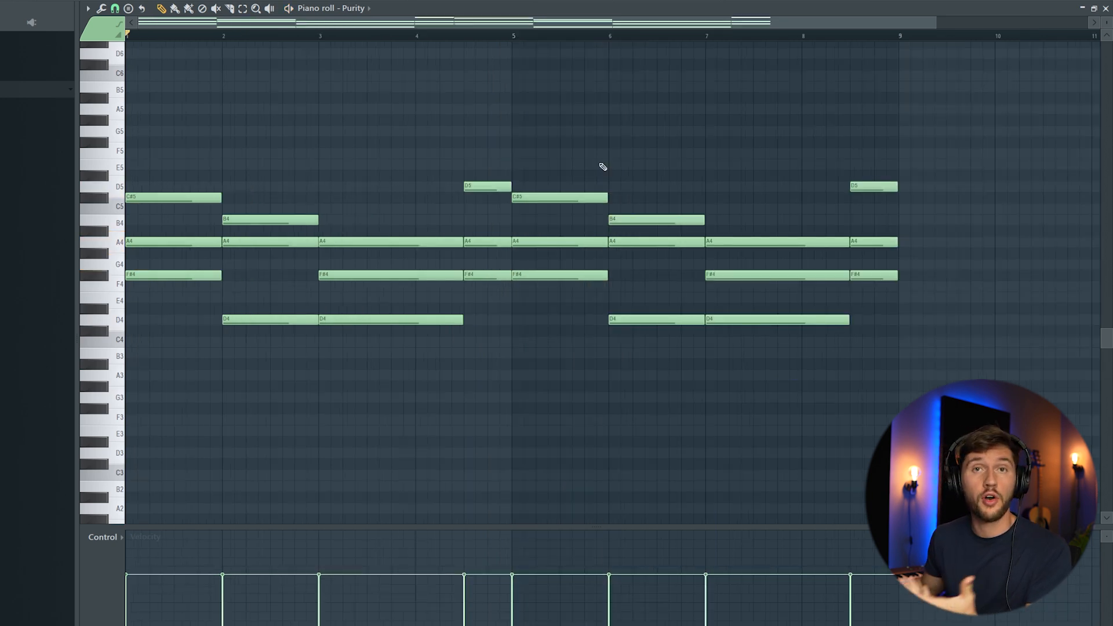
{"action": "key", "text": "F6"}
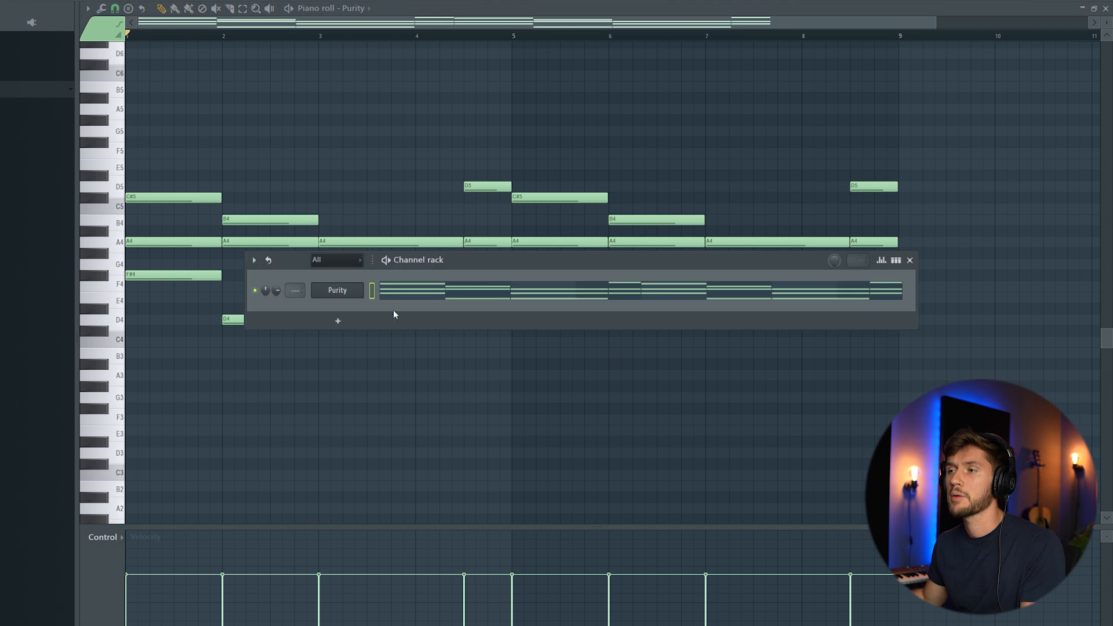
Insert a Wurli V2 electric piano channel and switch it to the Percurlie preset
{"action": "right_click", "coordinate": [359, 294]}
{"action": "mouse_move", "coordinate": [408, 375]}
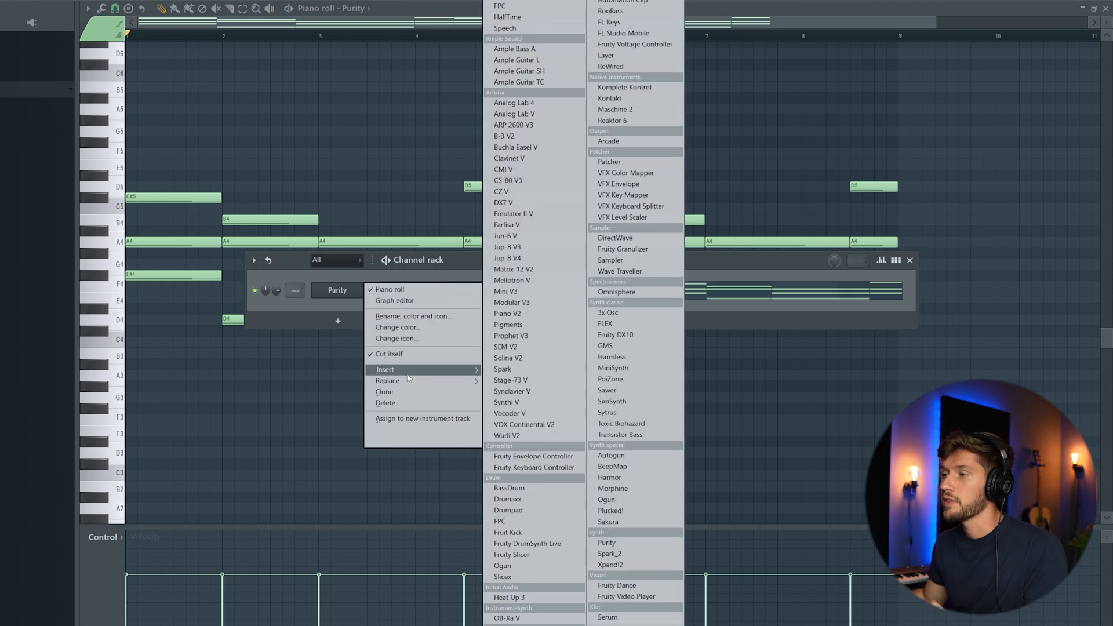
{"action": "left_click", "coordinate": [510, 436]}
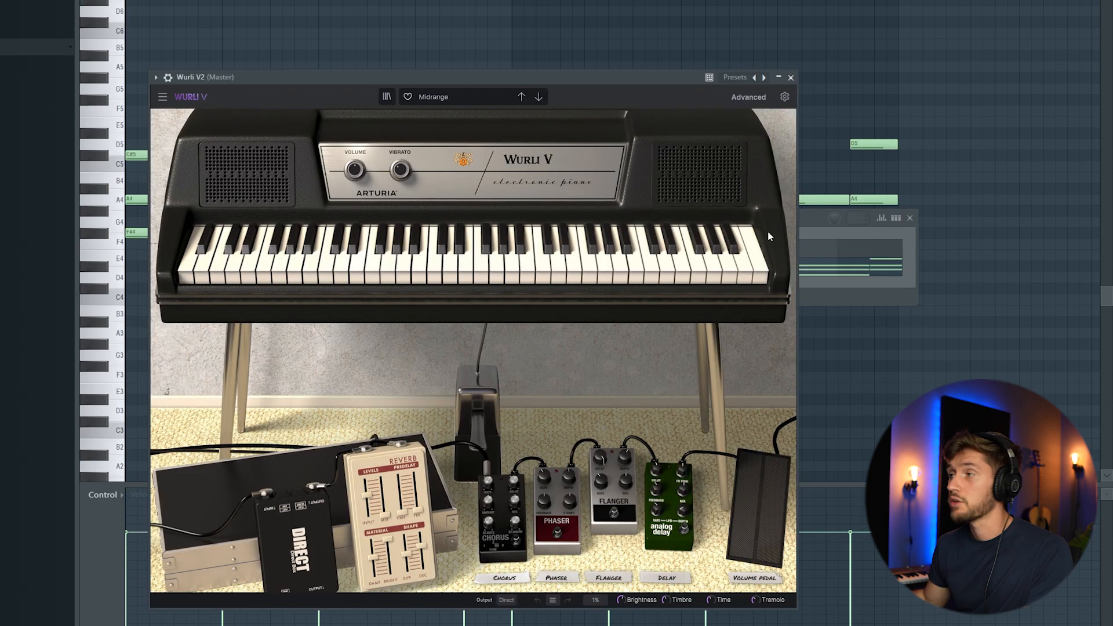
{"action": "left_click", "coordinate": [808, 272]}
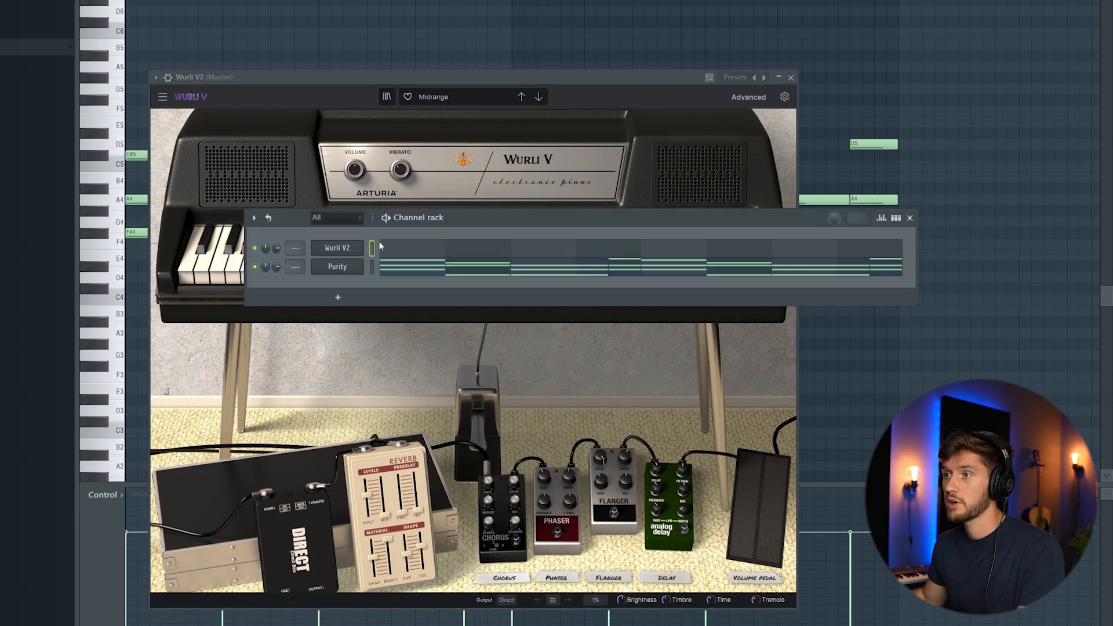
{"action": "left_click", "coordinate": [538, 97]}
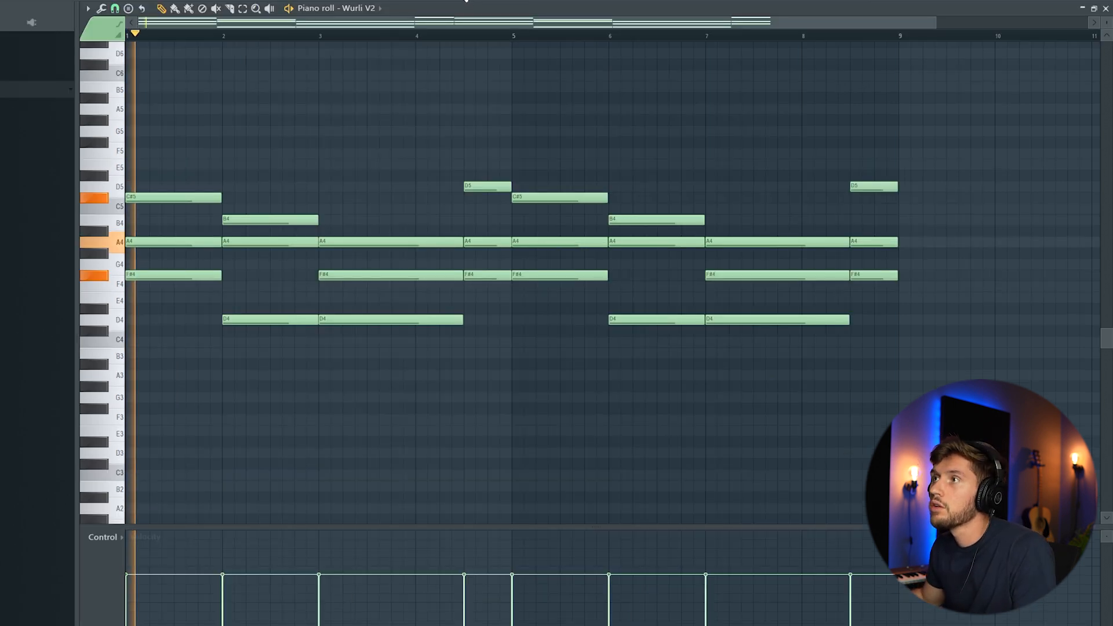
Unmute the Purity guitar and play both instruments' chords together
{"action": "key", "text": "F6"}
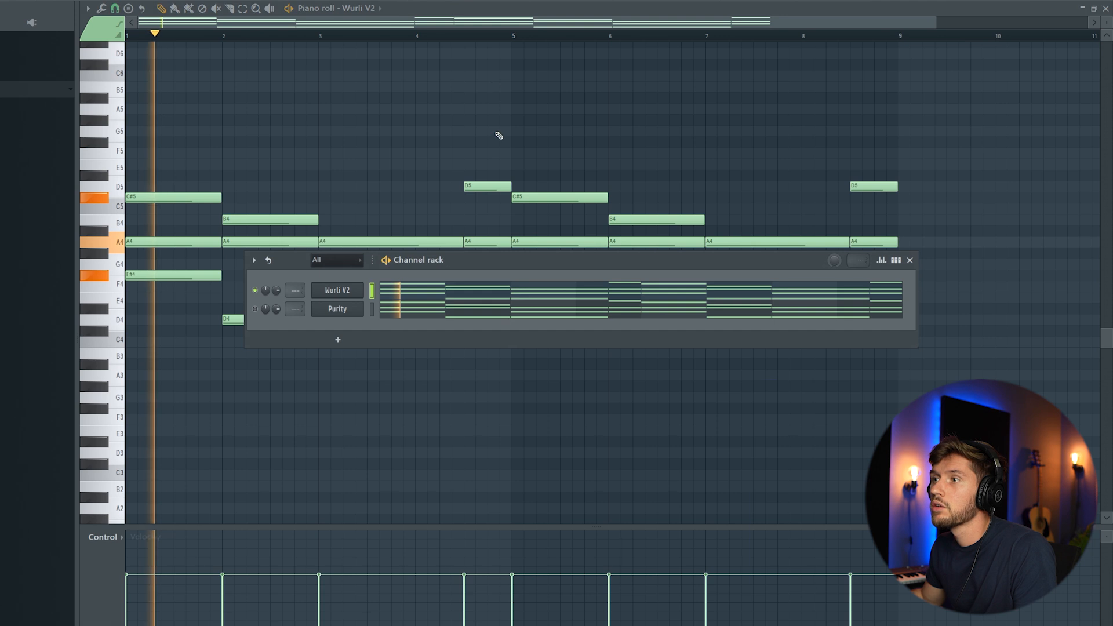
{"action": "left_click", "coordinate": [255, 309]}
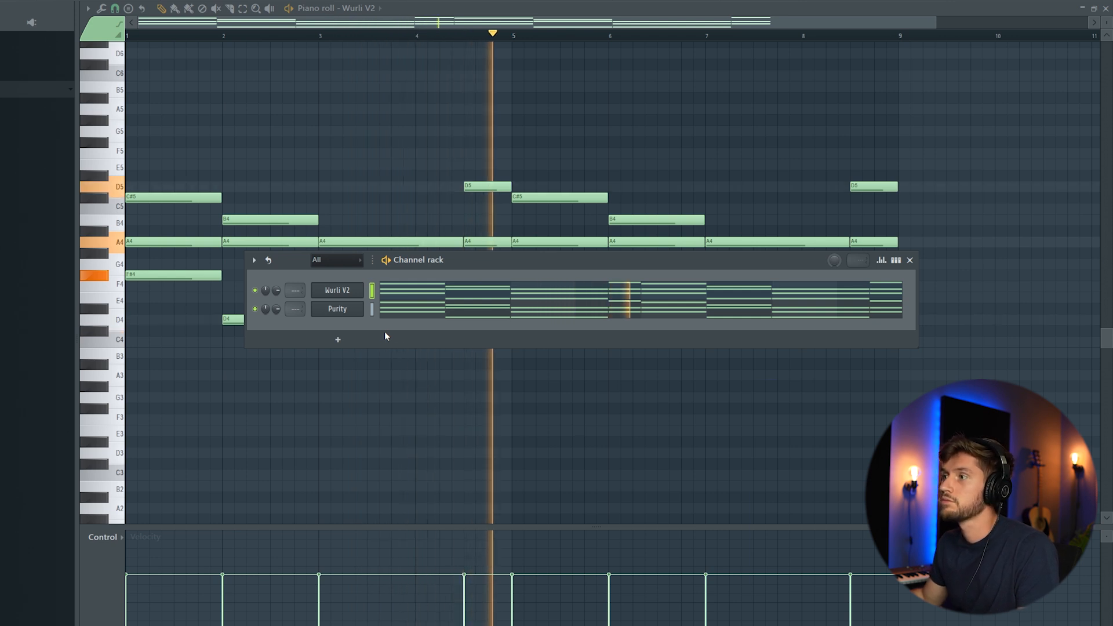
{"action": "left_click_drag", "start_coordinate": [452, 262], "coordinate": [391, 351]}
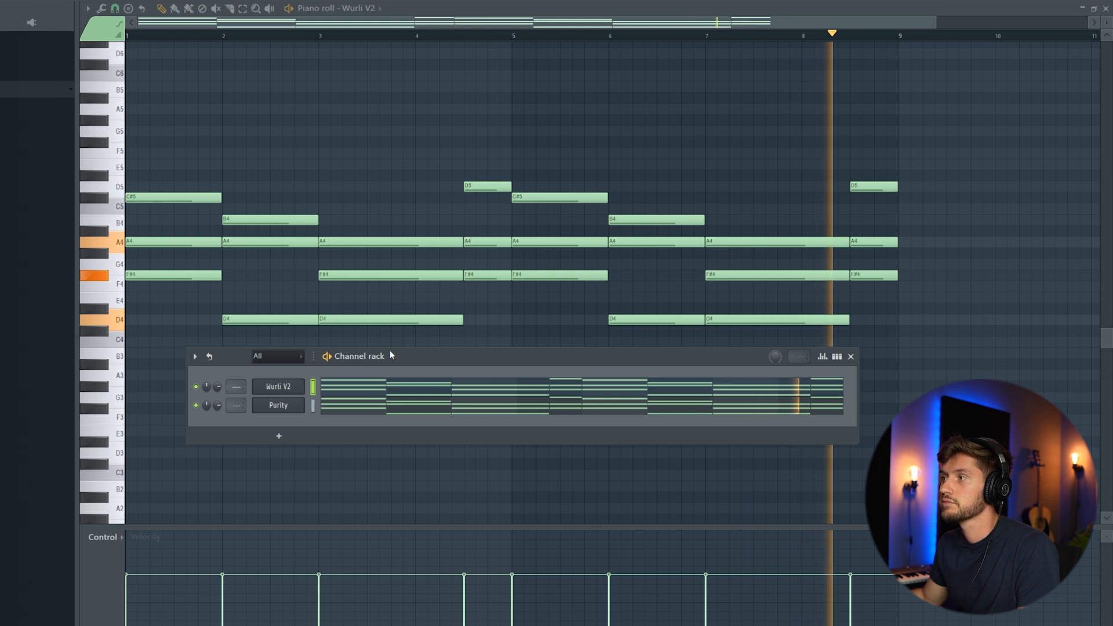
{"action": "key", "text": "space"}
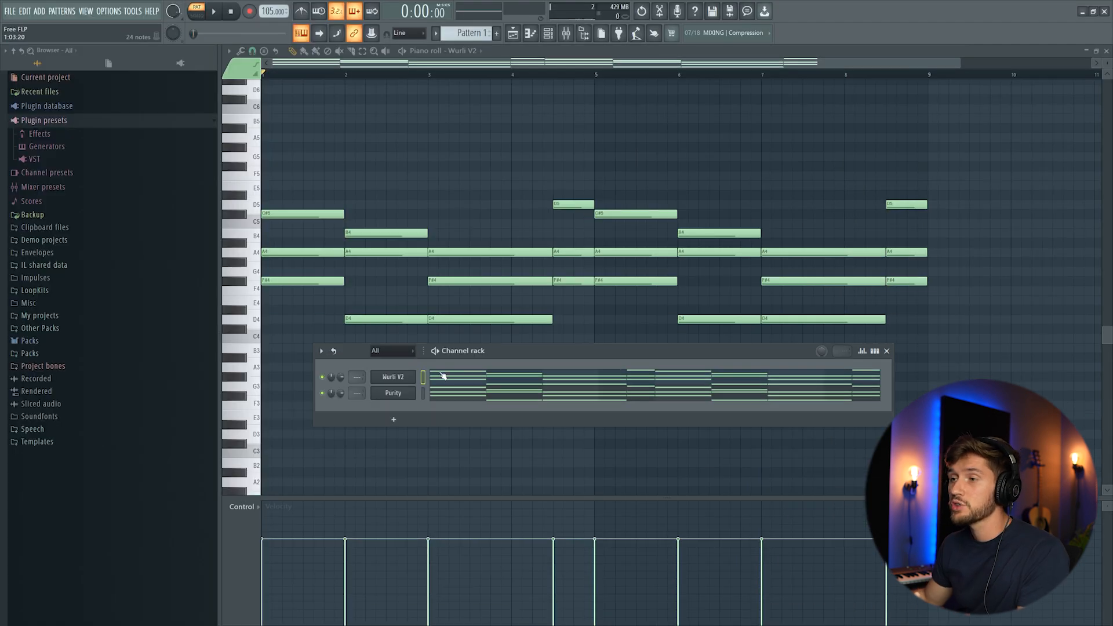
Insert an Arcade instrument channel with the Cool Cats kit loaded
{"action": "right_click", "coordinate": [299, 390]}
{"action": "mouse_move", "coordinate": [466, 451]}
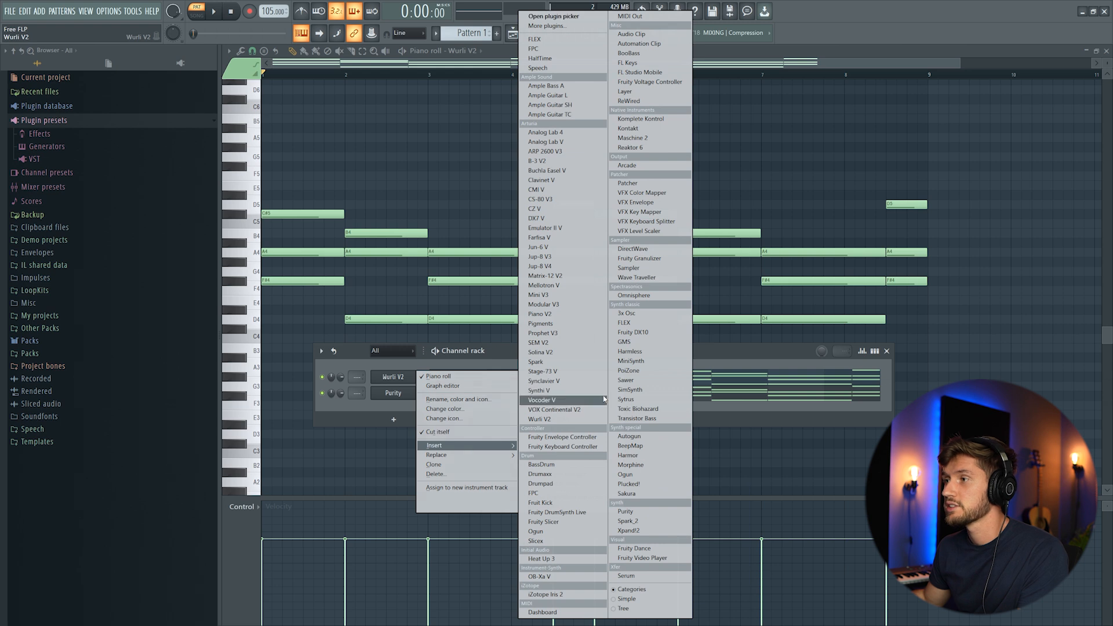
{"action": "left_click", "coordinate": [651, 165]}
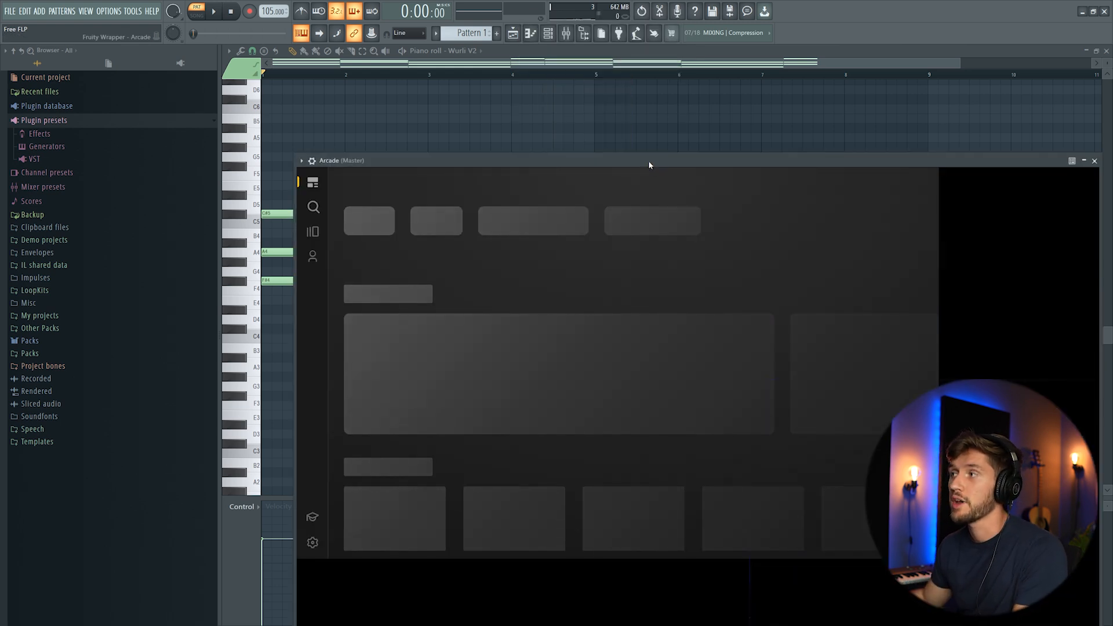
{"action": "left_click_drag", "start_coordinate": [649, 162], "coordinate": [624, 105]}
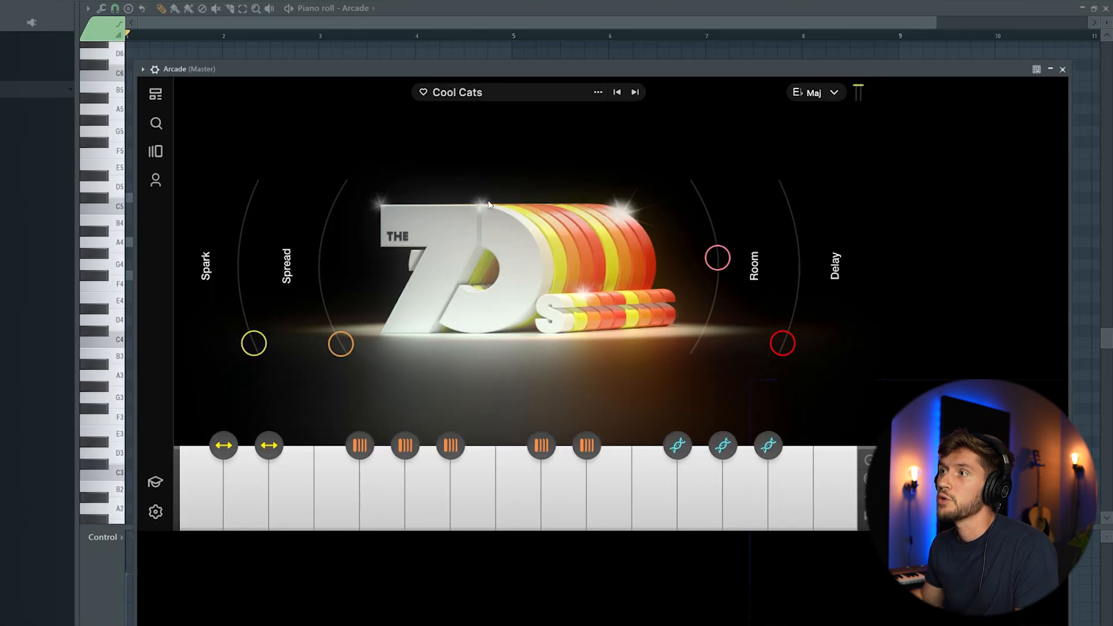
{"action": "key", "text": "F6"}
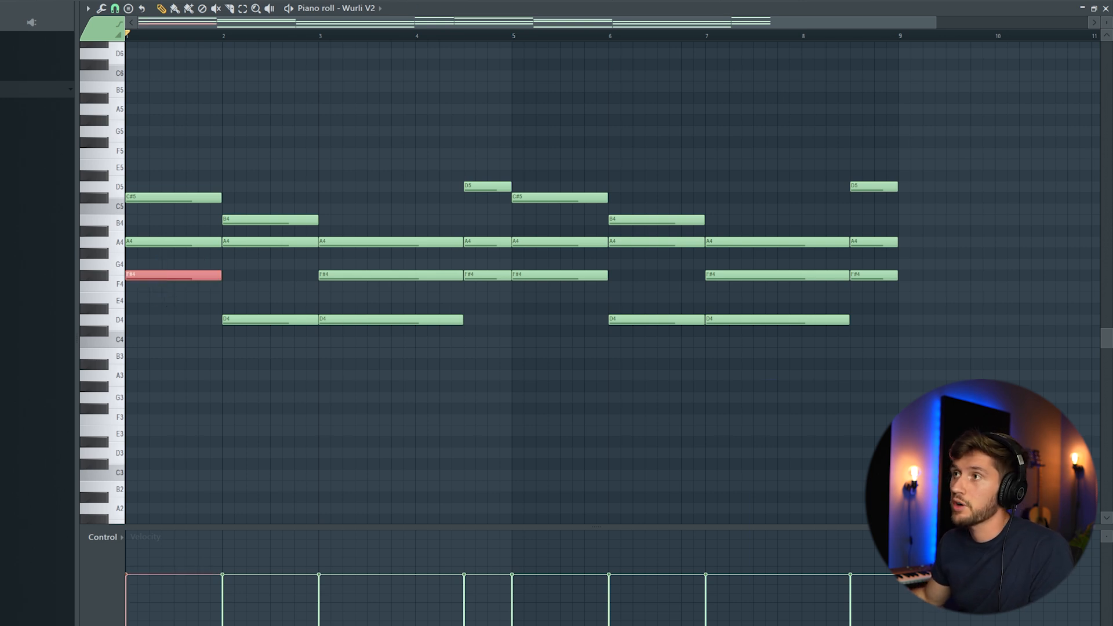
{"action": "key", "text": "F6"}
Move Arcade's first long note from C5 down to B4 and preview it
{"action": "left_click", "coordinate": [279, 386]}
{"action": "left_click", "coordinate": [813, 92]}
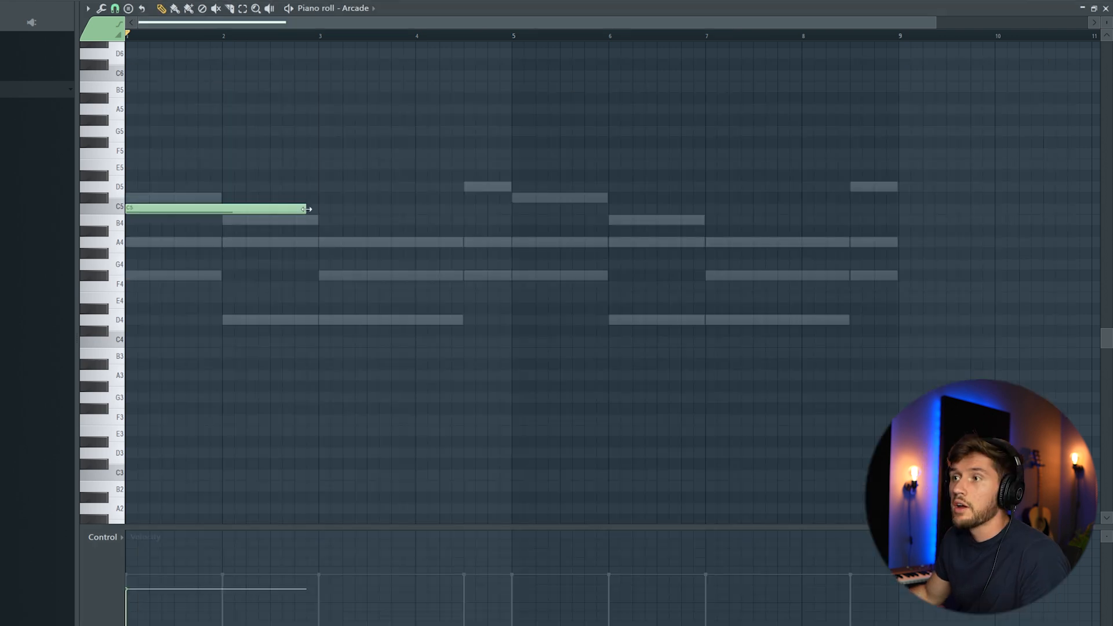
{"action": "key", "text": "space"}
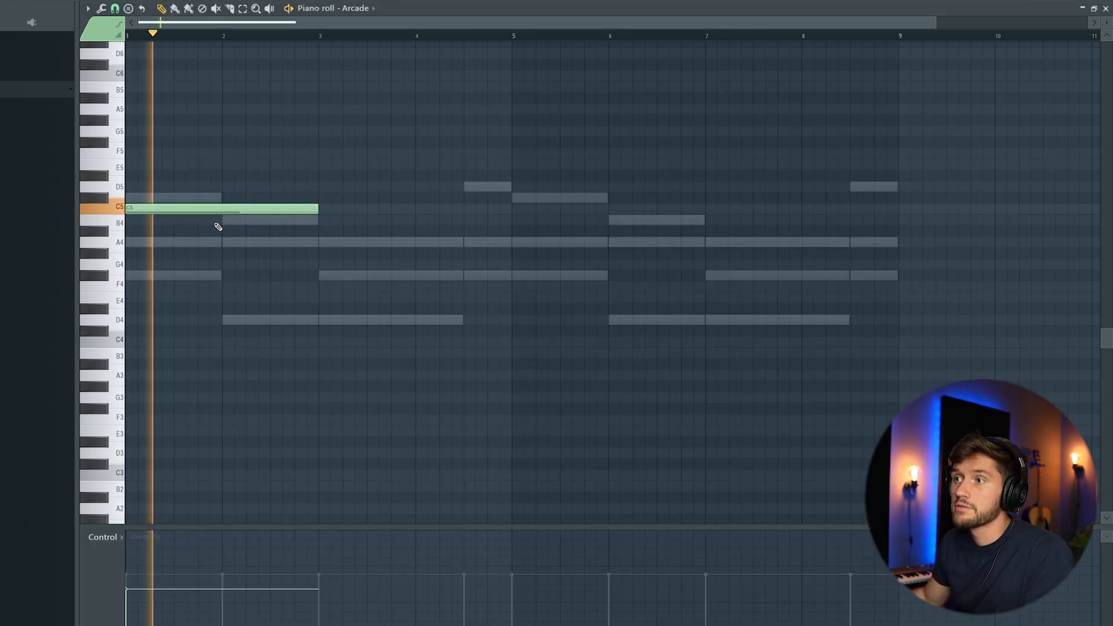
{"action": "key", "text": "space"}
{"action": "mouse_move", "coordinate": [178, 206]}
{"action": "left_mouse_down"}
{"action": "mouse_move", "coordinate": [179, 221]}
{"action": "mouse_move", "coordinate": [226, 221]}
{"action": "mouse_move", "coordinate": [228, 248]}
{"action": "mouse_move", "coordinate": [208, 265]}
{"action": "mouse_move", "coordinate": [192, 218]}
{"action": "left_mouse_up"}
{"action": "key", "text": "space"}
{"action": "key", "text": "space"}
{"action": "key", "text": "space"}
{"action": "key", "text": "space"}
{"action": "key", "text": "space"}
{"action": "key", "text": "space"}
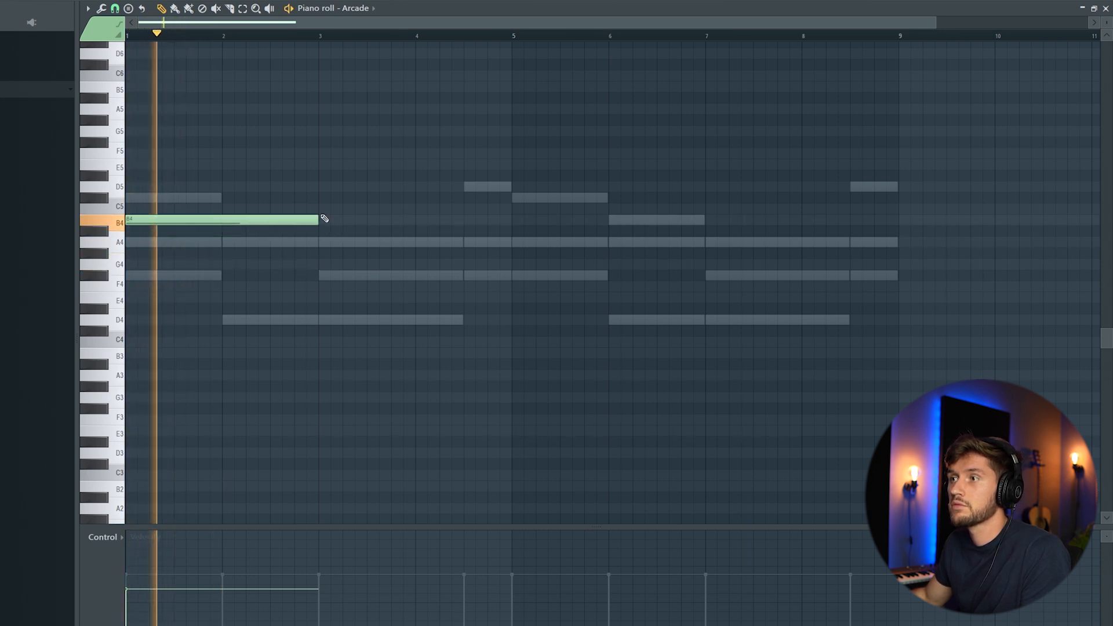
Add two-bar B4 notes covering bars 3–5, 5–7 and 7–9
{"action": "left_click", "coordinate": [322, 210]}
{"action": "left_click_drag", "start_coordinate": [322, 211], "coordinate": [319, 218]}
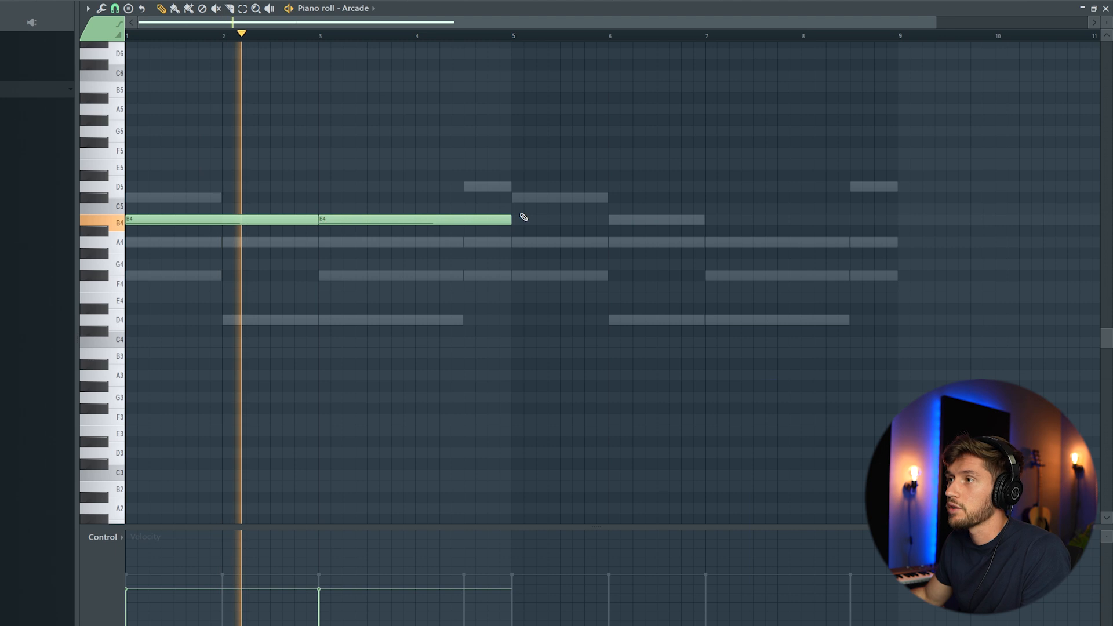
{"action": "left_click", "coordinate": [522, 218]}
{"action": "left_click", "coordinate": [711, 217]}
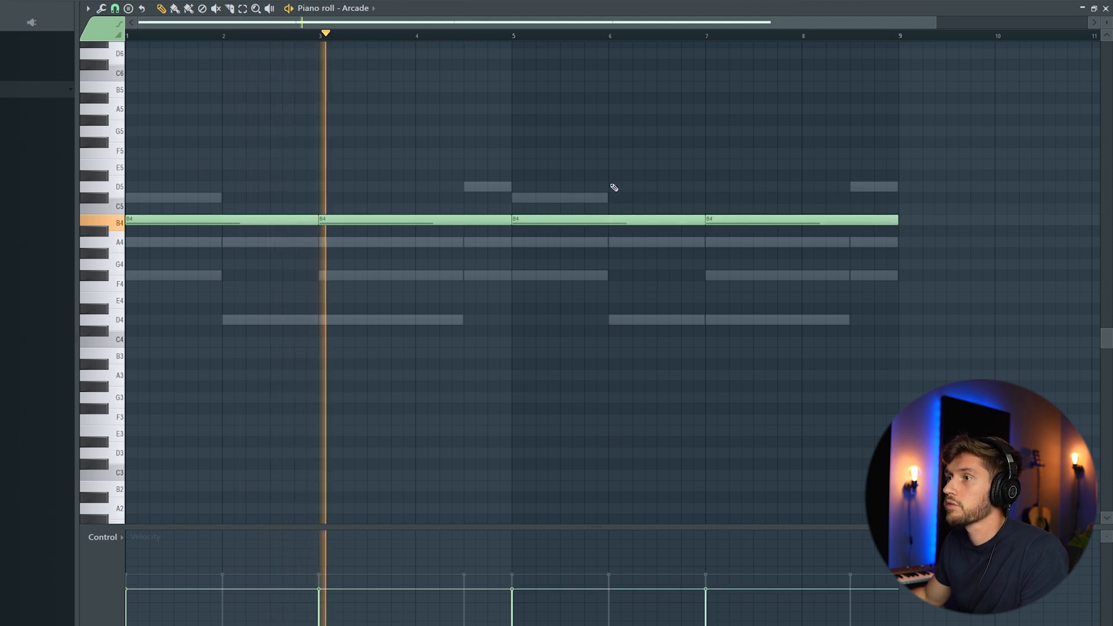
{"action": "key", "text": "F6"}
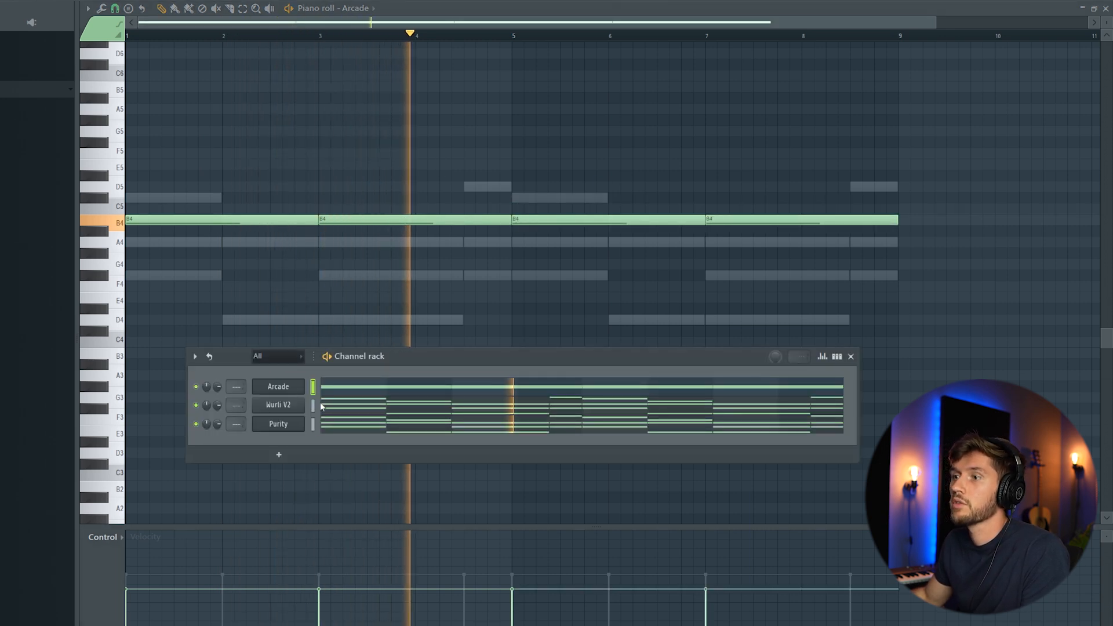
Rename the Arcade channel to SAX and the Purity channel to GUITAR CHORD
{"action": "right_click", "coordinate": [299, 386]}
{"action": "left_click", "coordinate": [350, 413]}
{"action": "key", "text": "BackSpace"}
{"action": "type", "text": "SAX"}
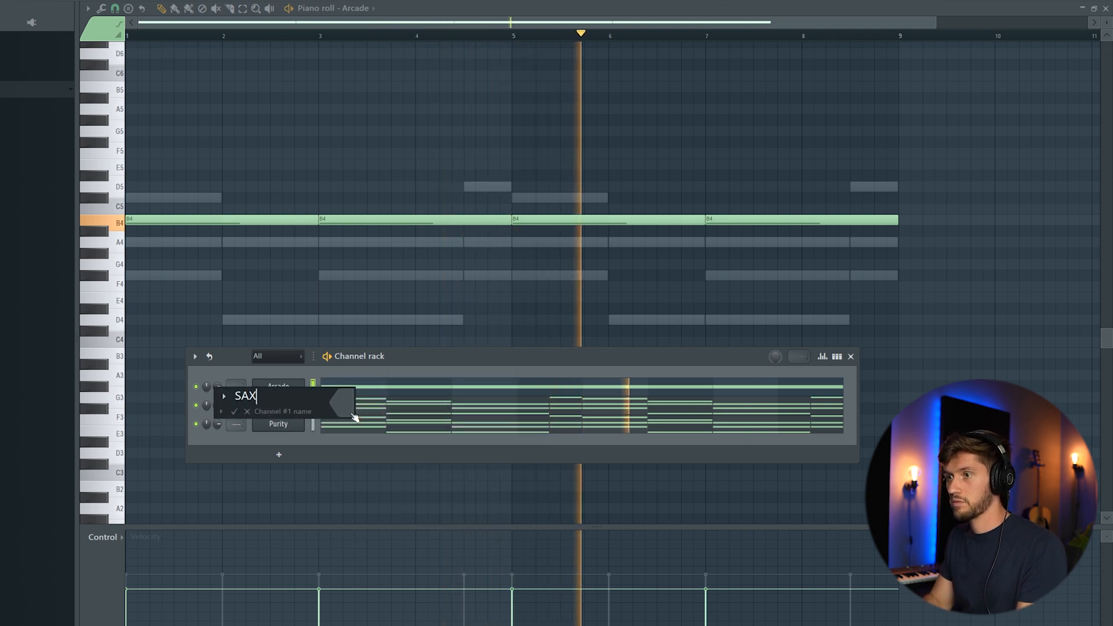
{"action": "key", "text": "Return"}
{"action": "right_click", "coordinate": [299, 424]}
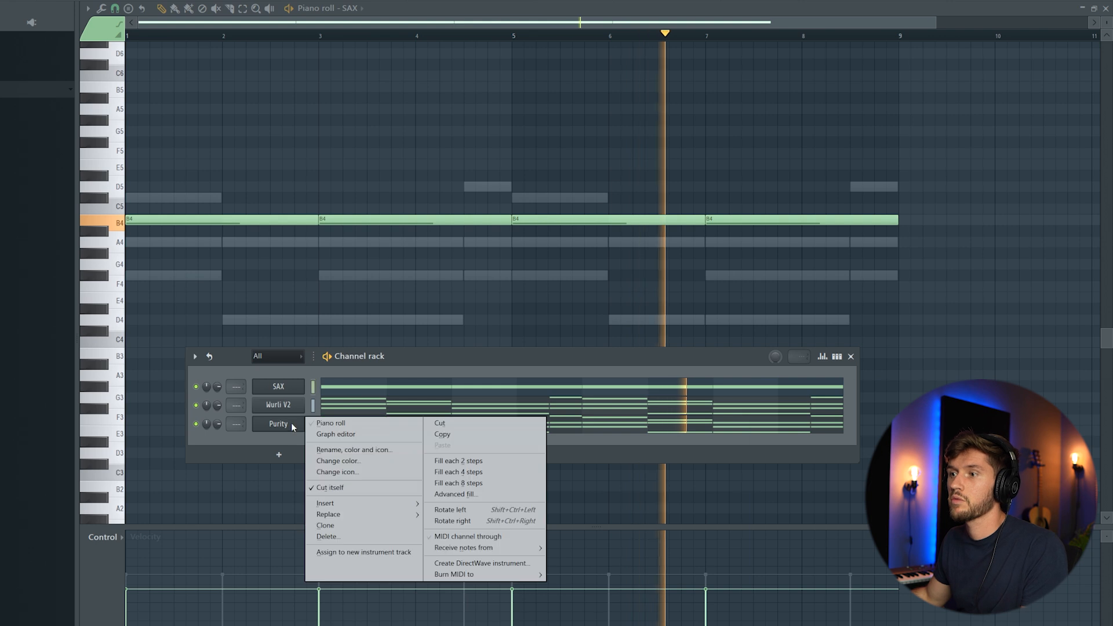
{"action": "left_click", "coordinate": [351, 451]}
{"action": "type", "text": "GUIT"}
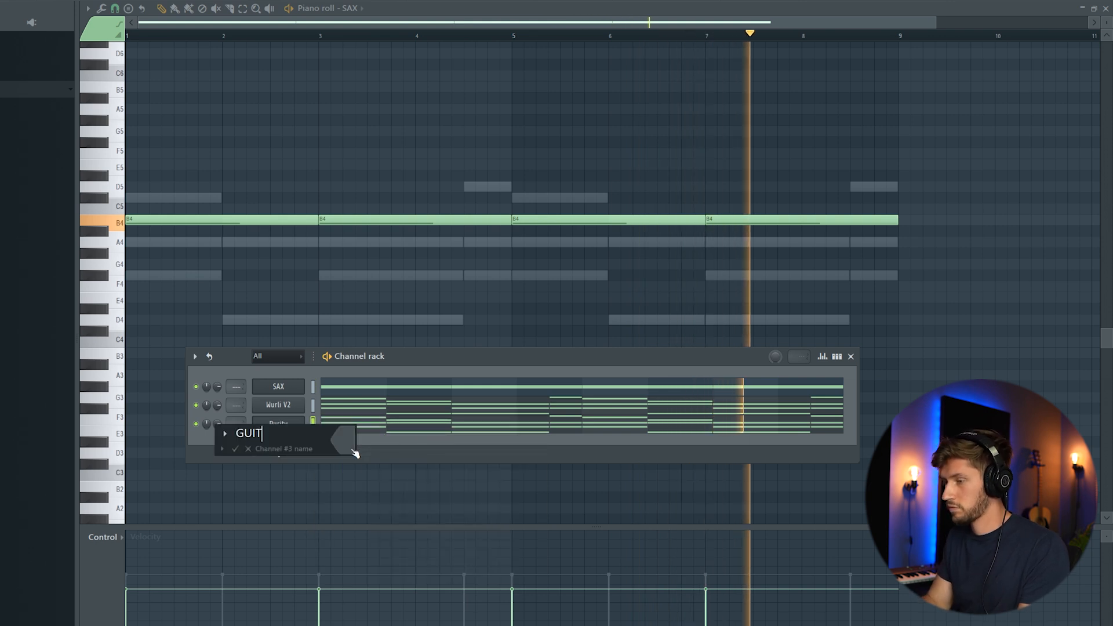
{"action": "type", "text": "AR CHORD"}
{"action": "key", "text": "Return"}
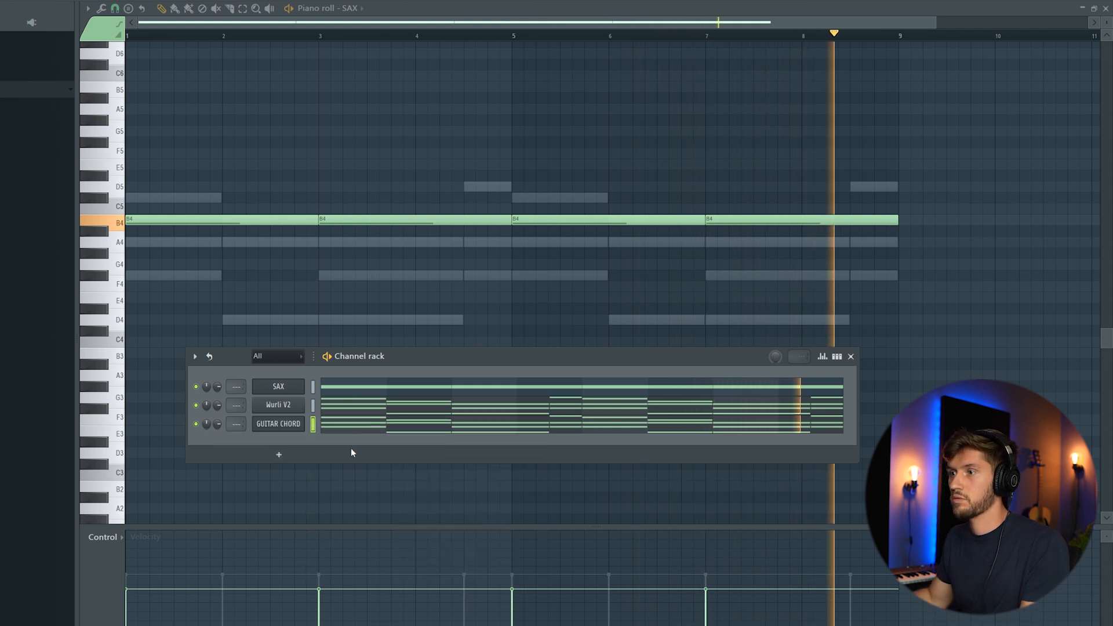
{"action": "key", "text": "space"}
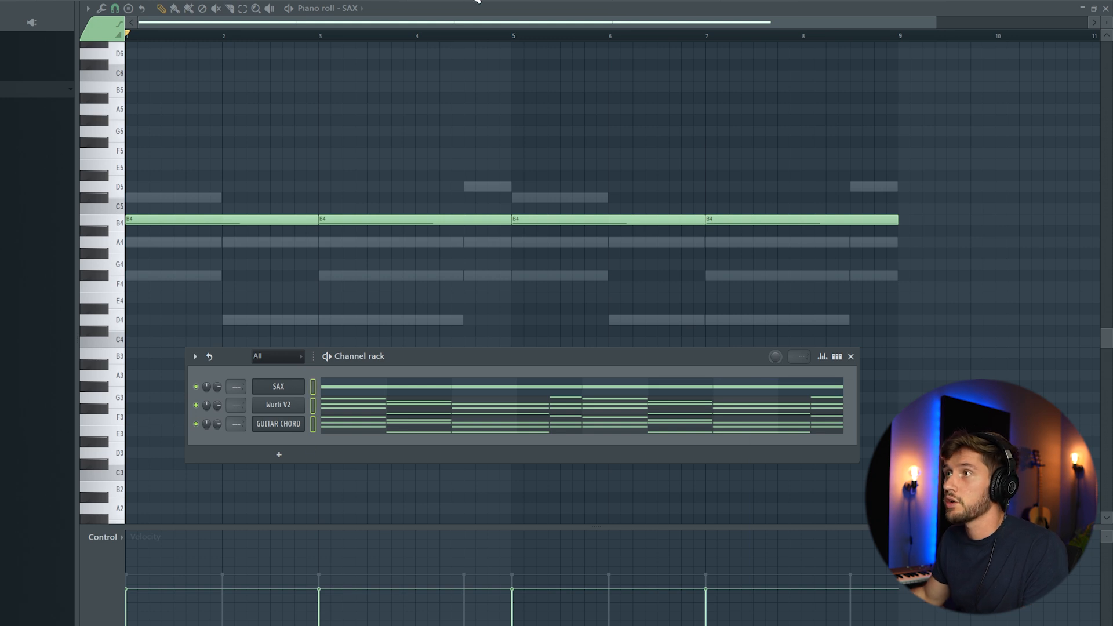
Route the three instrument channels to mixer inserts starting at track 20
{"action": "key", "text": "F9"}
{"action": "right_click", "coordinate": [429, 107]}
{"action": "mouse_move", "coordinate": [495, 204]}
{"action": "left_click", "coordinate": [603, 214]}
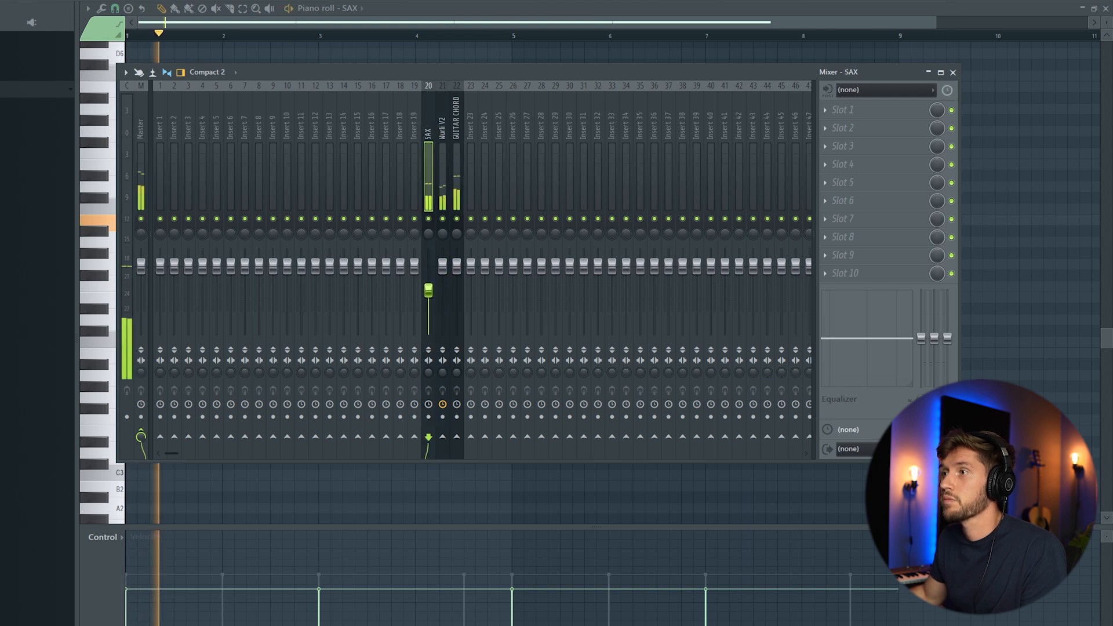
Load Fruity Reeverb 2 on the SAX insert, lowering its wet level and room size
{"action": "left_click", "coordinate": [829, 118]}
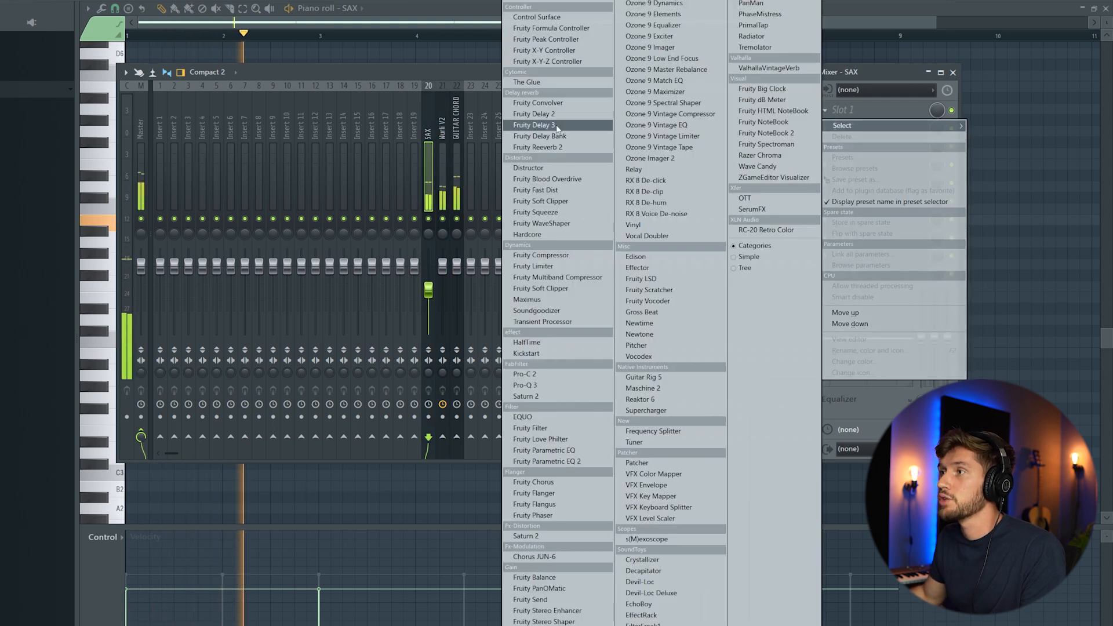
{"action": "left_click", "coordinate": [563, 148]}
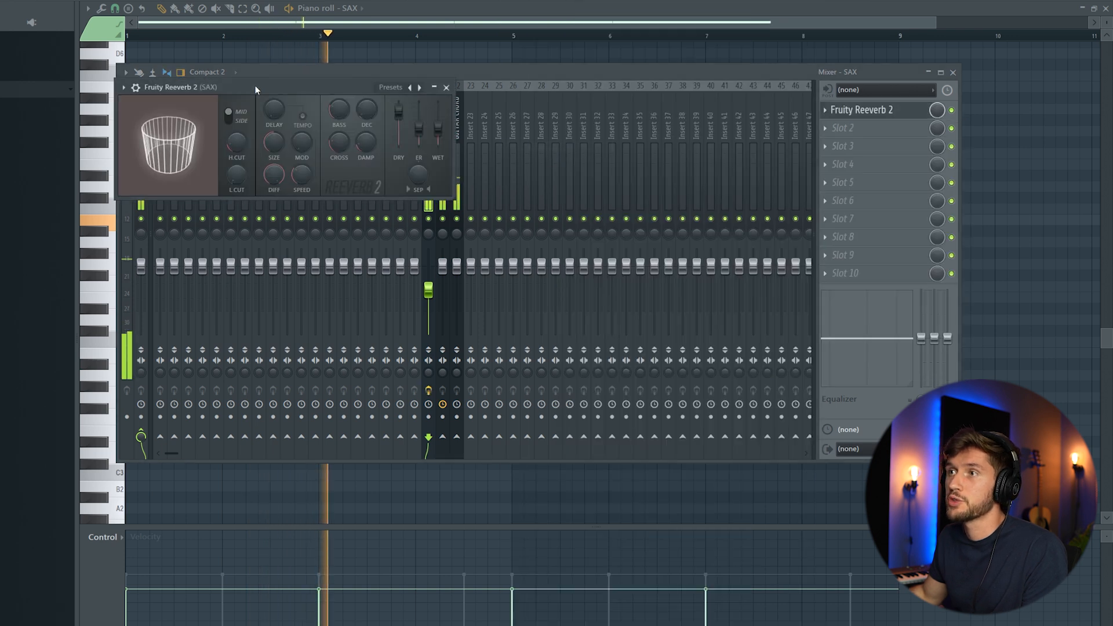
{"action": "left_click_drag", "start_coordinate": [278, 84], "coordinate": [336, 182]}
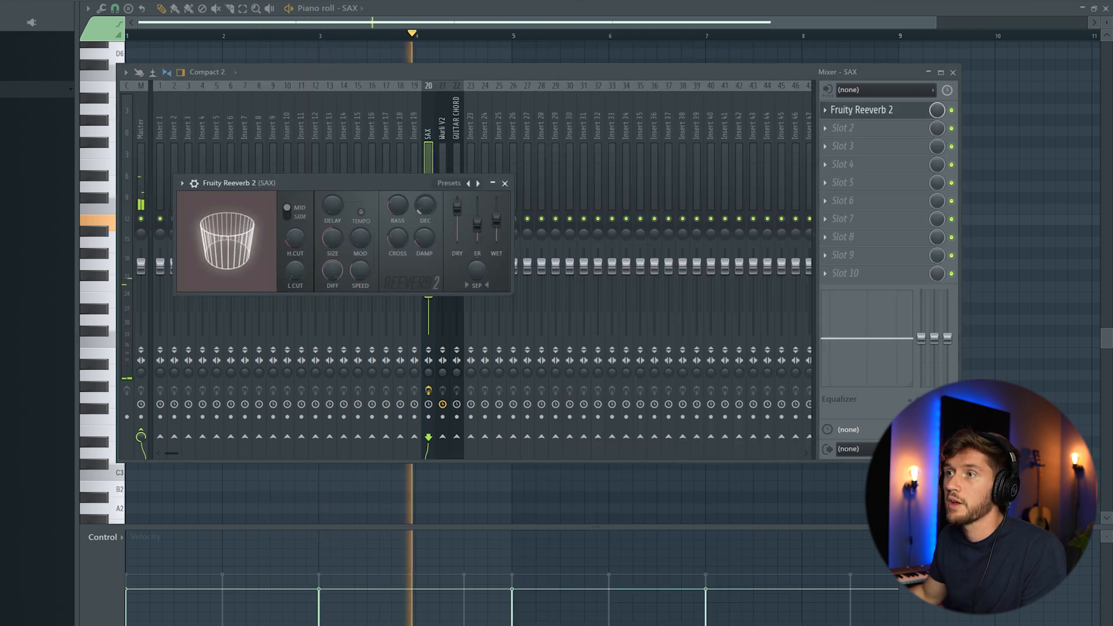
{"action": "left_click_drag", "start_coordinate": [497, 219], "coordinate": [497, 224]}
{"action": "left_click_drag", "start_coordinate": [332, 237], "coordinate": [333, 255]}
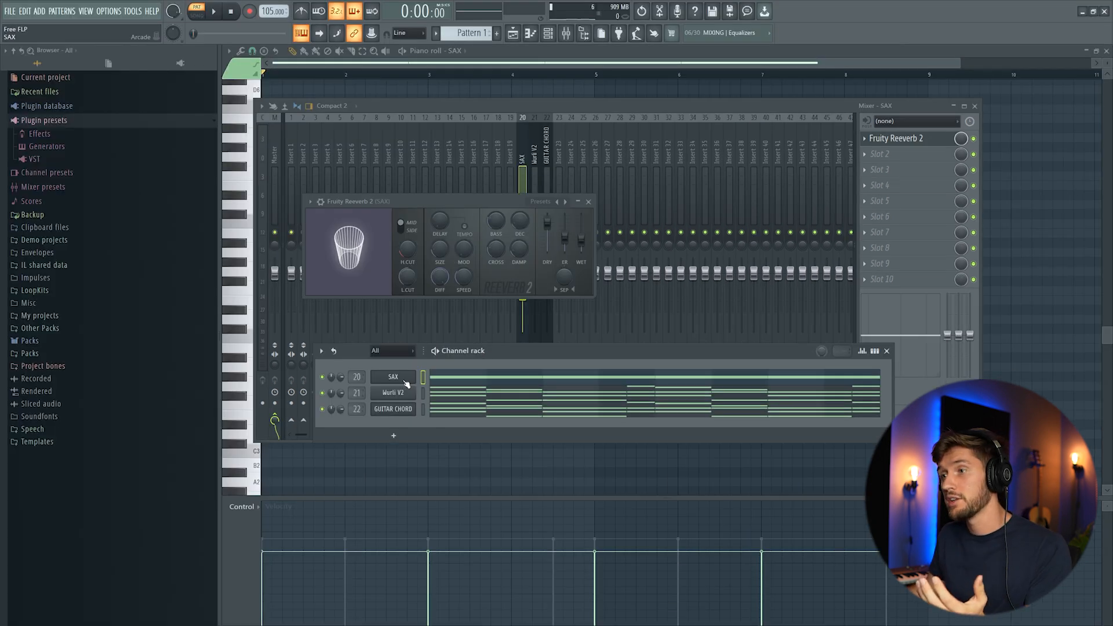
{"action": "right_click", "coordinate": [406, 384]}
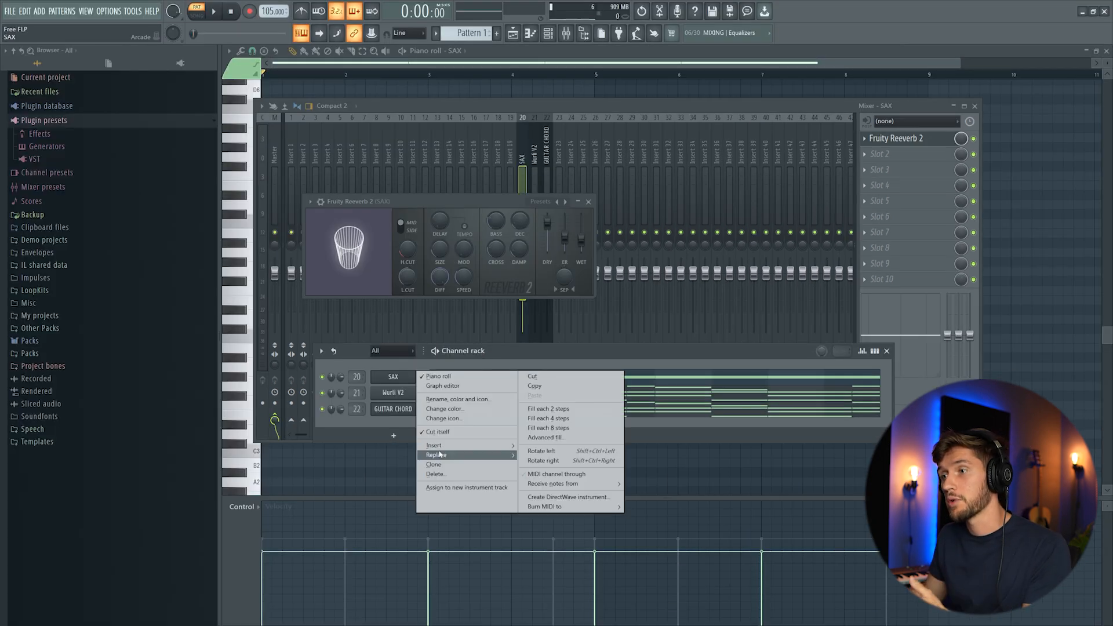
Insert Kontakt, load Electric Sunburst Deluxe (Melody), and choose the 5 Clean Americana preset
{"action": "mouse_move", "coordinate": [442, 450]}
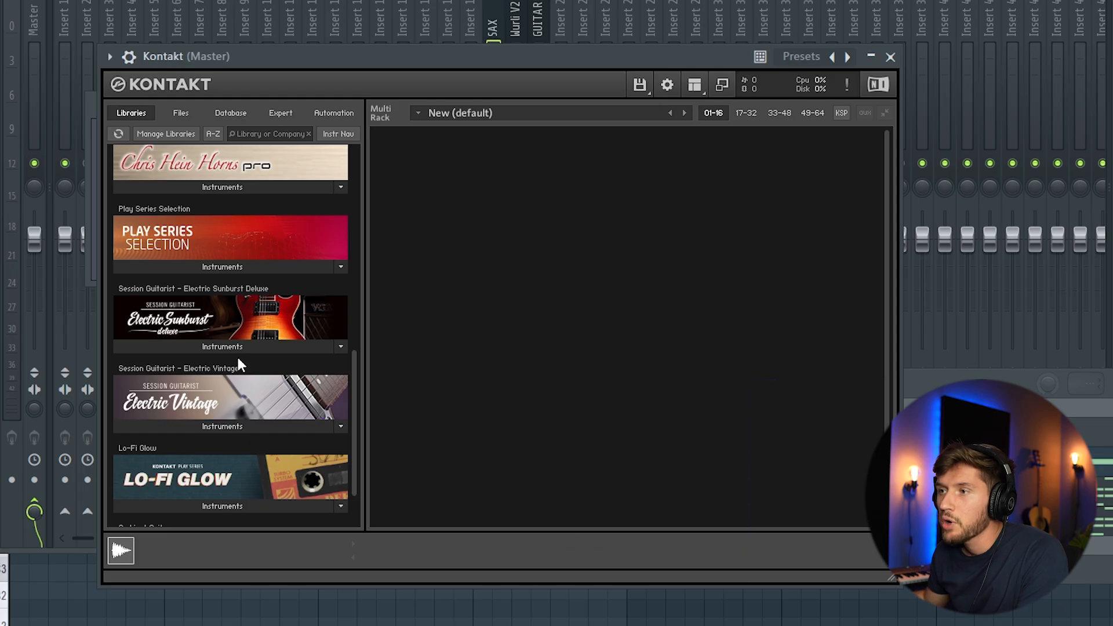
{"action": "left_click", "coordinate": [243, 348]}
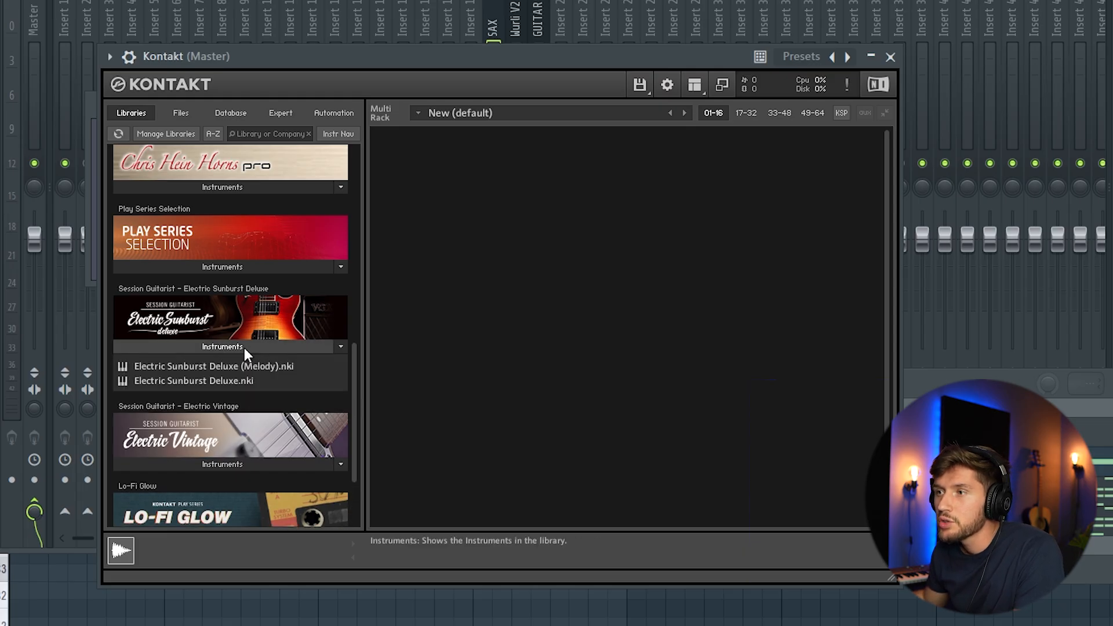
{"action": "left_click_drag", "start_coordinate": [197, 370], "coordinate": [530, 377]}
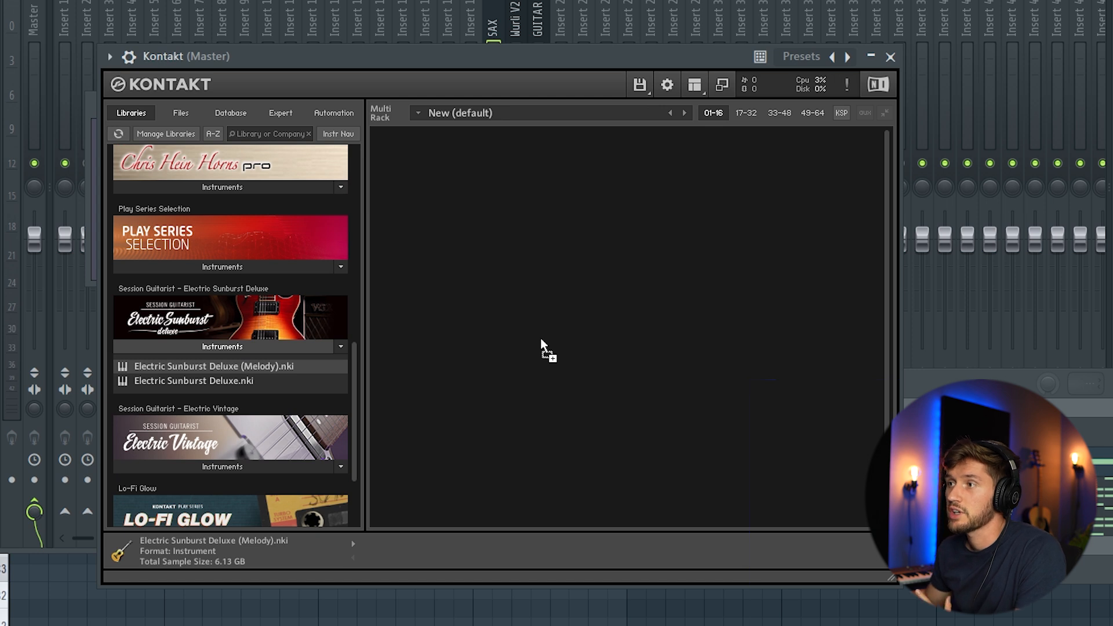
{"action": "left_click_drag", "start_coordinate": [541, 339], "coordinate": [541, 339]}
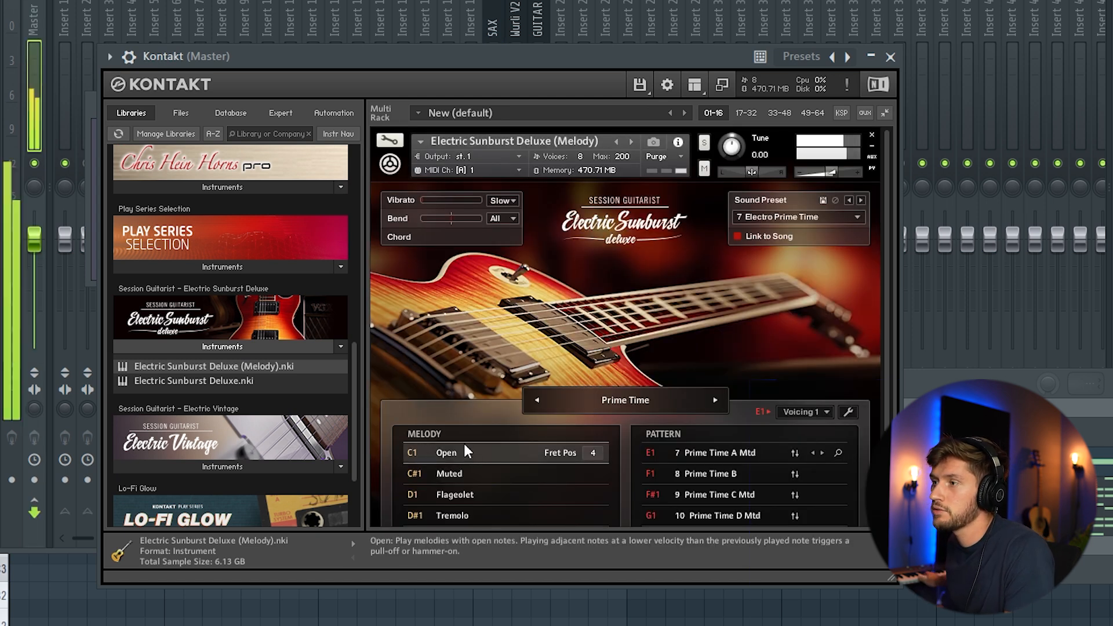
{"action": "left_click", "coordinate": [858, 219]}
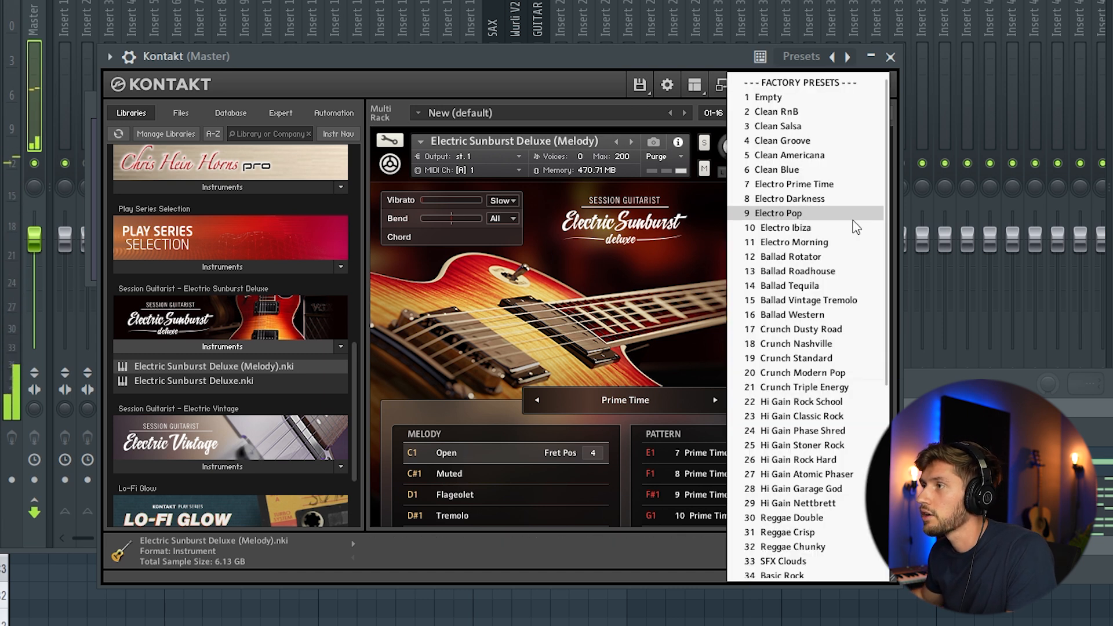
{"action": "left_click", "coordinate": [817, 156]}
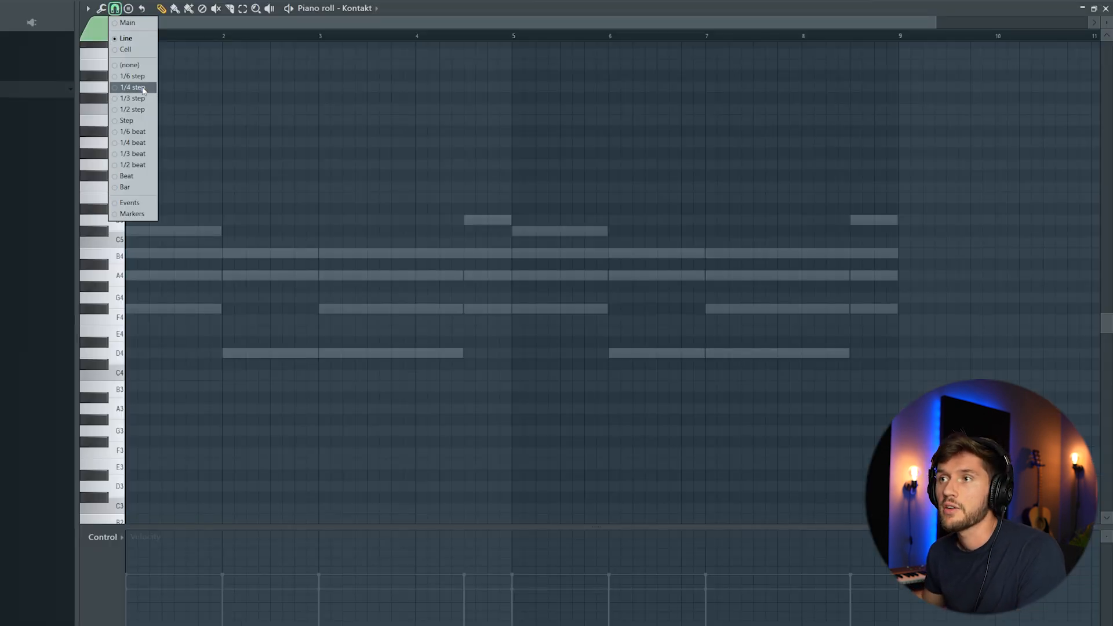
Set the Kontakt piano roll snap to 1/4 step and preview the first three melody notes
{"action": "left_click", "coordinate": [137, 88]}
{"action": "left_click_drag", "start_coordinate": [936, 23], "coordinate": [607, 24]}
{"action": "scroll", "coordinate": [258, 197], "scroll_direction": "up", "scroll_amount": 3}
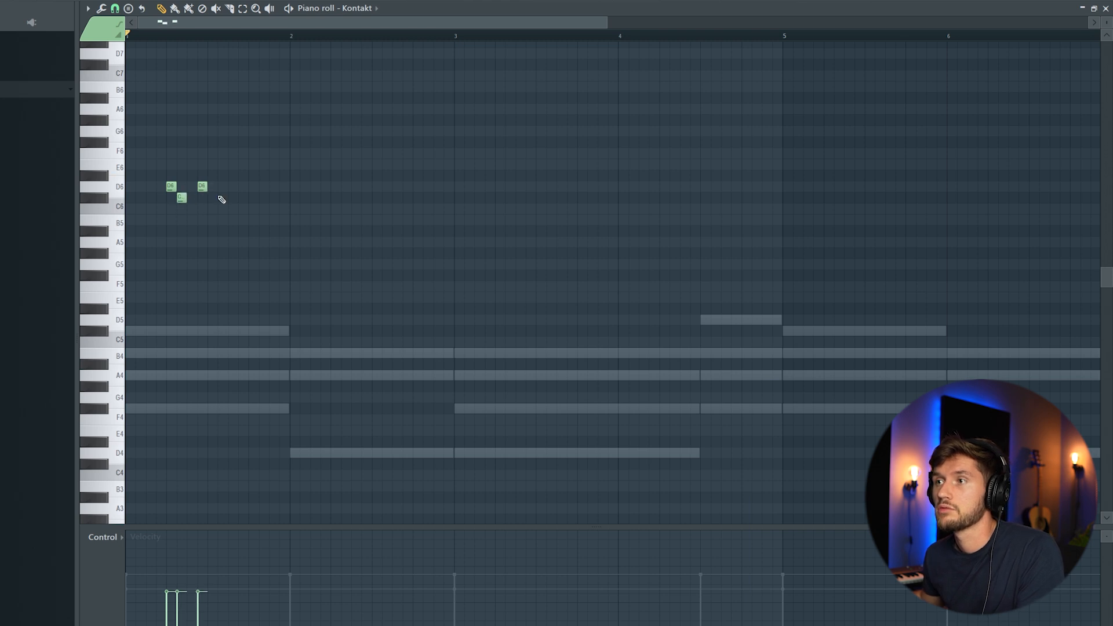
{"action": "key", "text": "space"}
{"action": "key", "text": "space"}
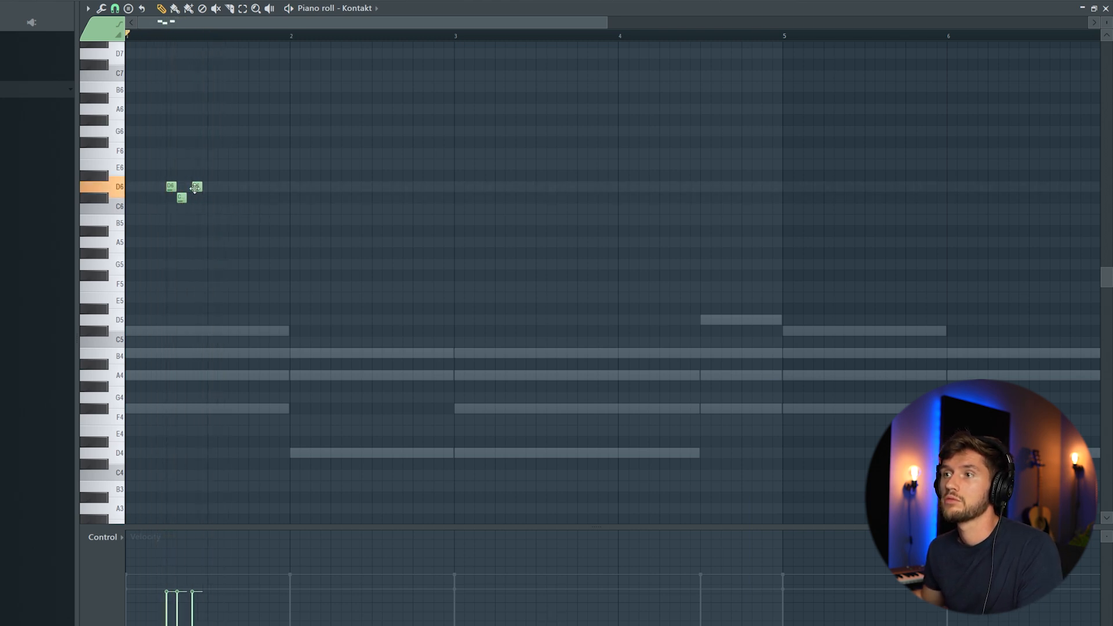
{"action": "key", "text": "space"}
Add a higher note, nudge one earlier, lower the E6 to C6, and select all notes
{"action": "left_click", "coordinate": [212, 153]}
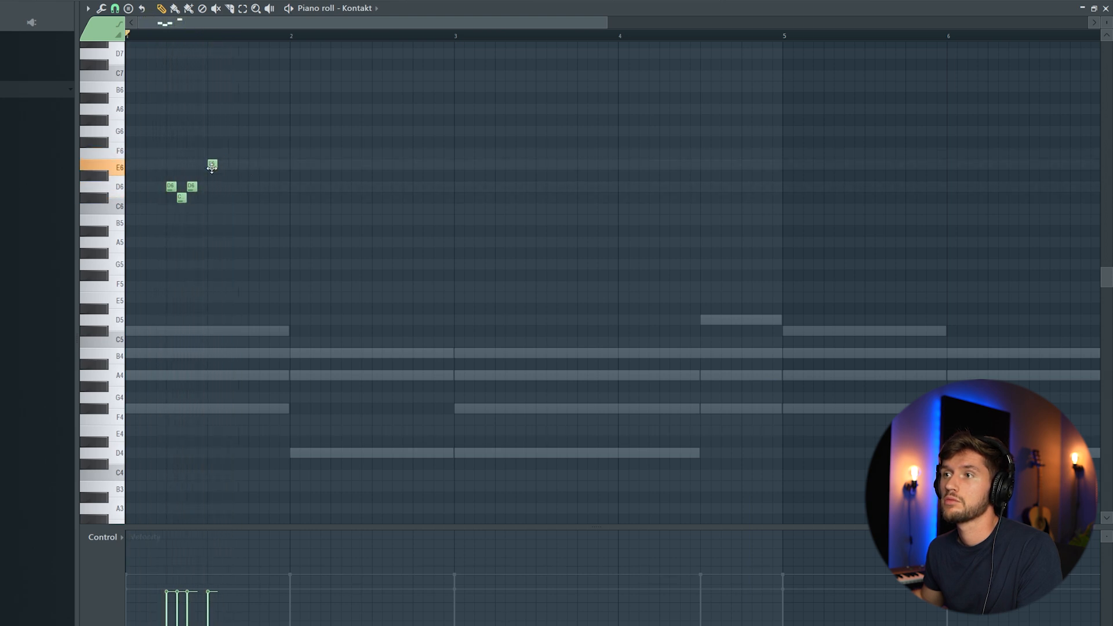
{"action": "key", "text": "space"}
{"action": "left_click_drag", "start_coordinate": [248, 197], "coordinate": [243, 198]}
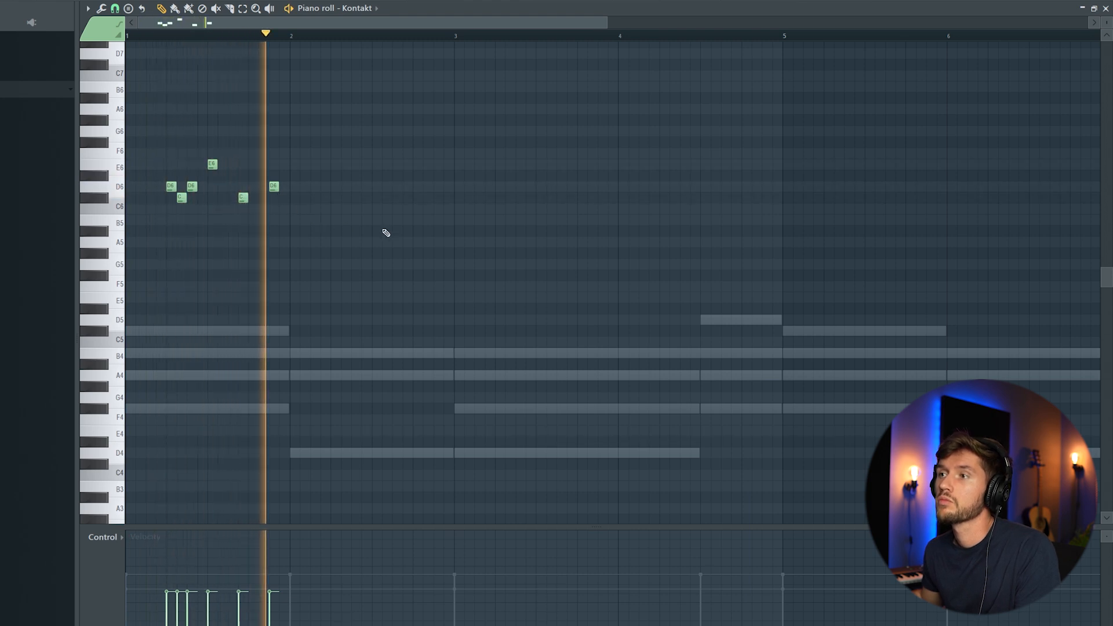
{"action": "key", "text": "space"}
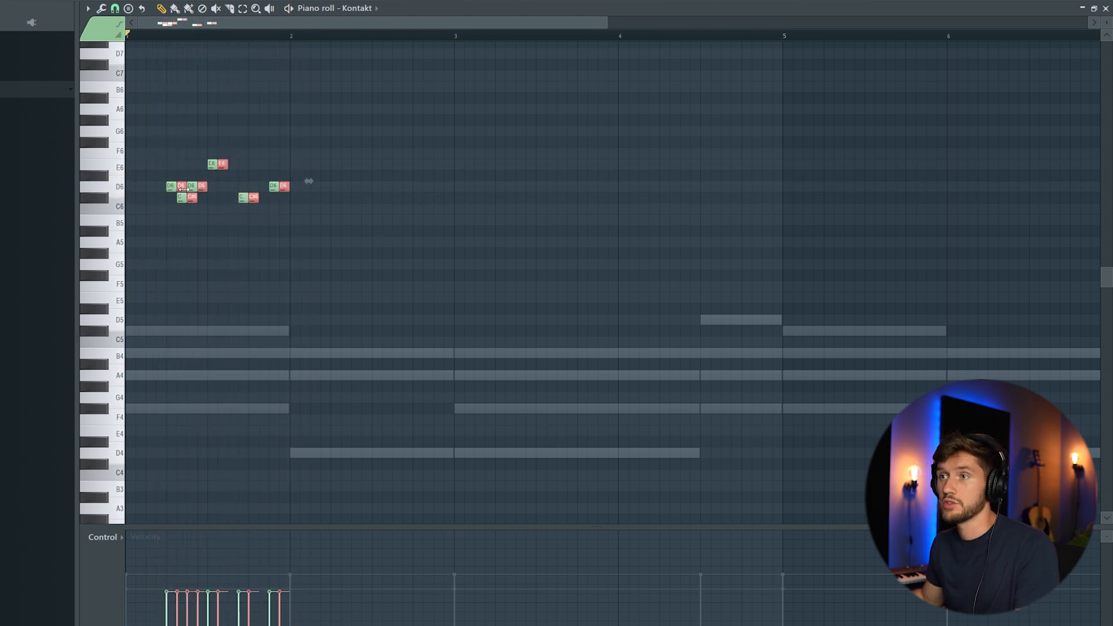
{"action": "key", "text": "space"}
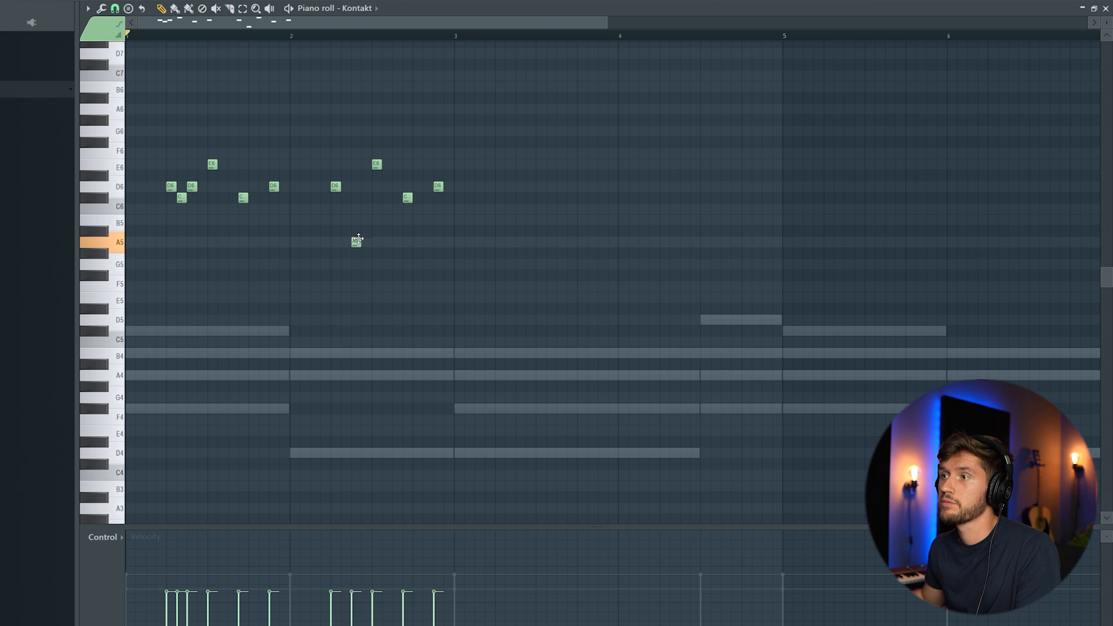
{"action": "left_click_drag", "start_coordinate": [377, 165], "coordinate": [439, 152]}
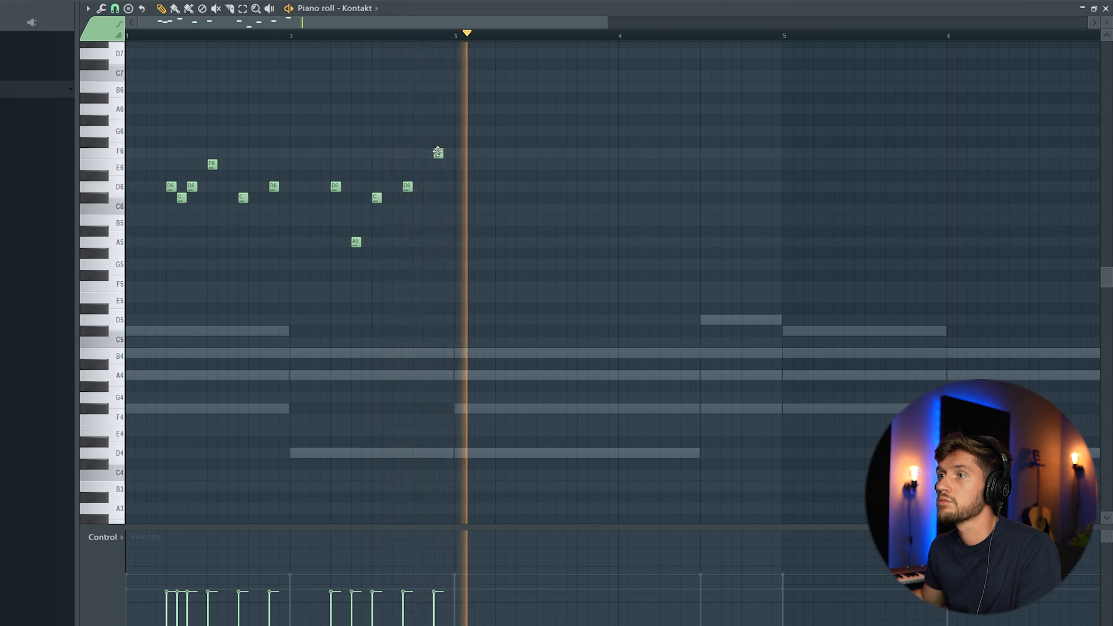
{"action": "key", "text": "ctrl+a"}
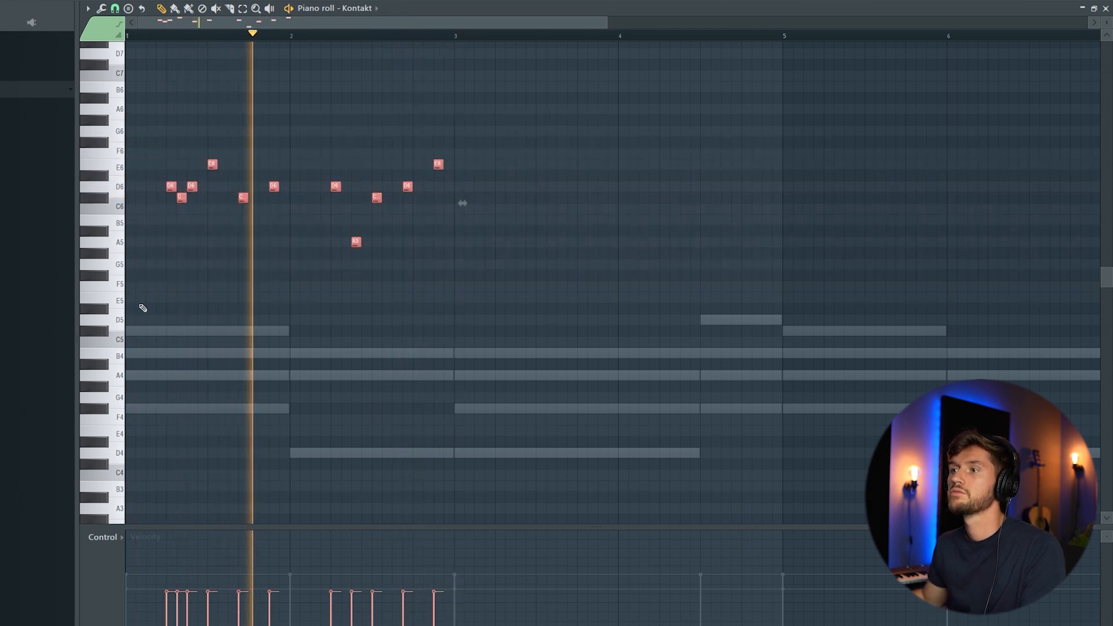
Duplicate the Kontakt melody two bars later with Ctrl+B
{"action": "mouse_move", "coordinate": [370, 34]}
{"action": "left_mouse_down"}
{"action": "mouse_move", "coordinate": [525, 32]}
{"action": "mouse_move", "coordinate": [366, 31]}
{"action": "left_mouse_up"}
{"action": "key", "text": "ctrl+b"}
{"action": "left_click", "coordinate": [667, 150], "text": "ctrl"}
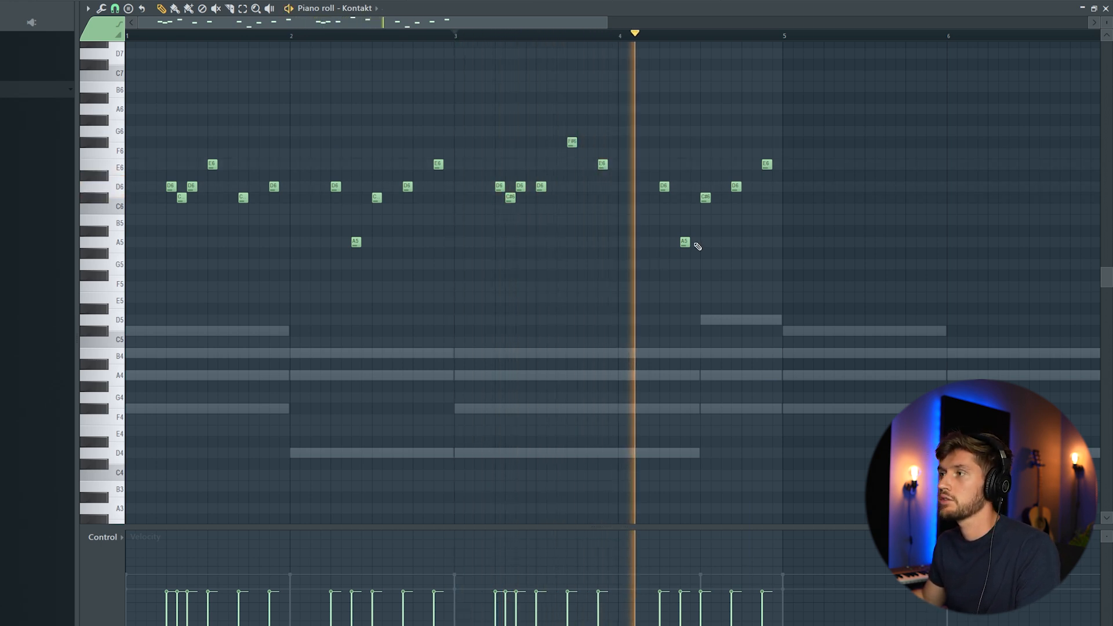
Select the five notes after bar 4 and audition the edited melody from bar 3
{"action": "key", "text": "space"}
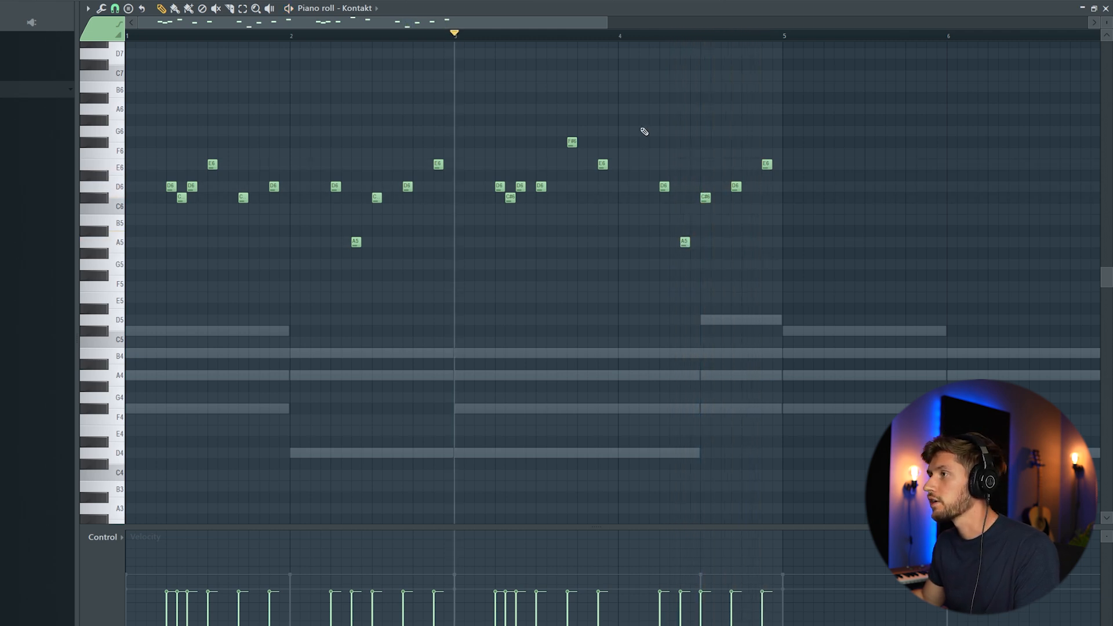
{"action": "left_click_drag", "start_coordinate": [643, 134], "coordinate": [805, 282]}
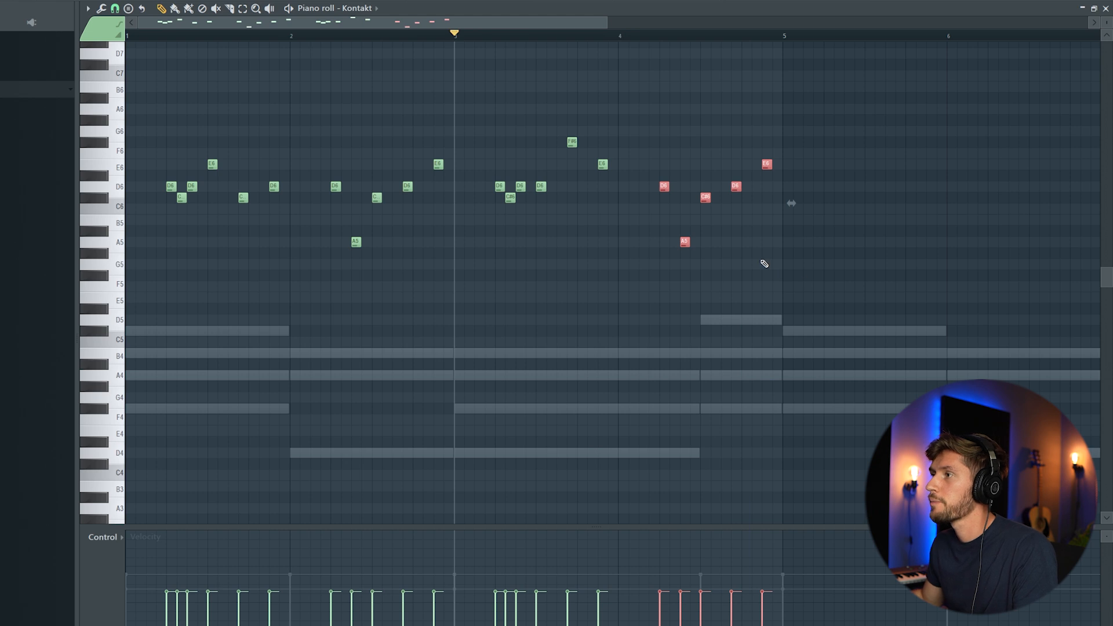
{"action": "key", "text": "space"}
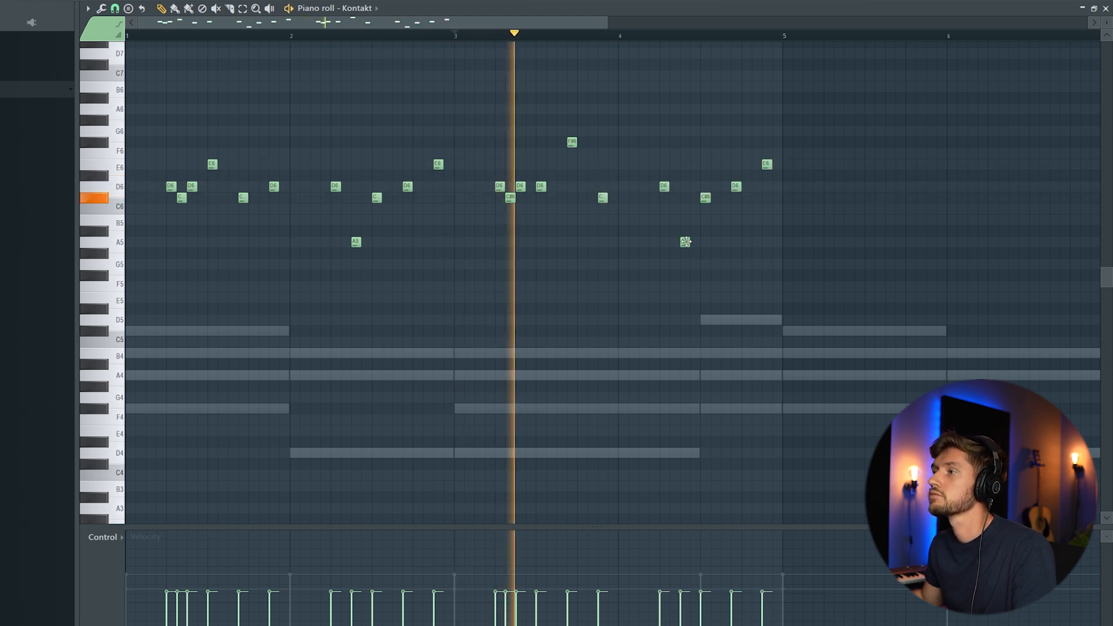
{"action": "key", "text": "space"}
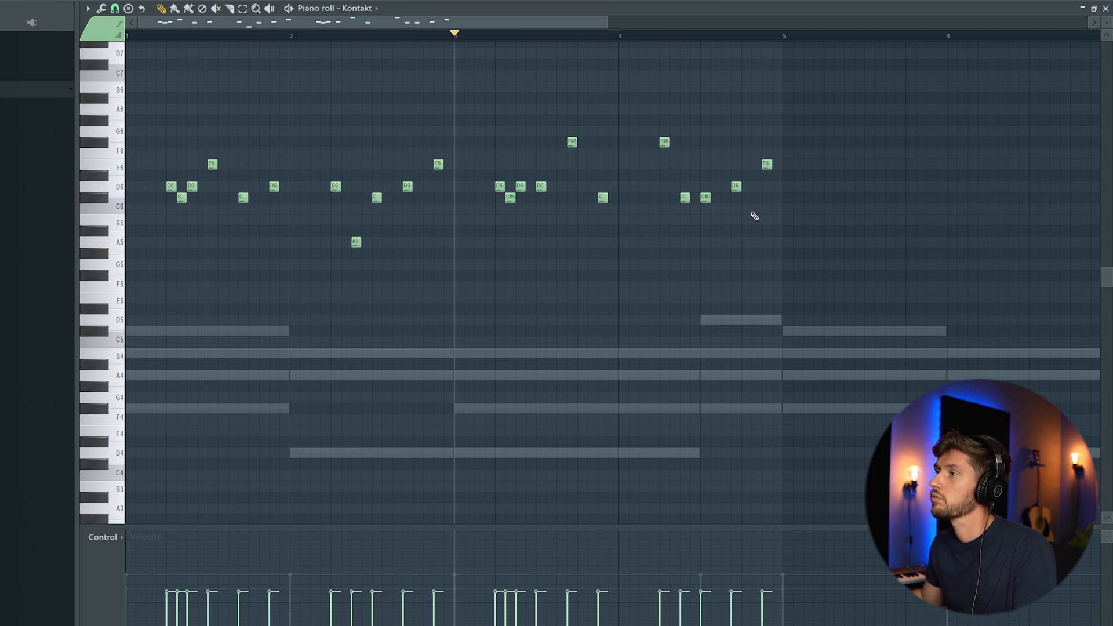
{"action": "key", "text": "space"}
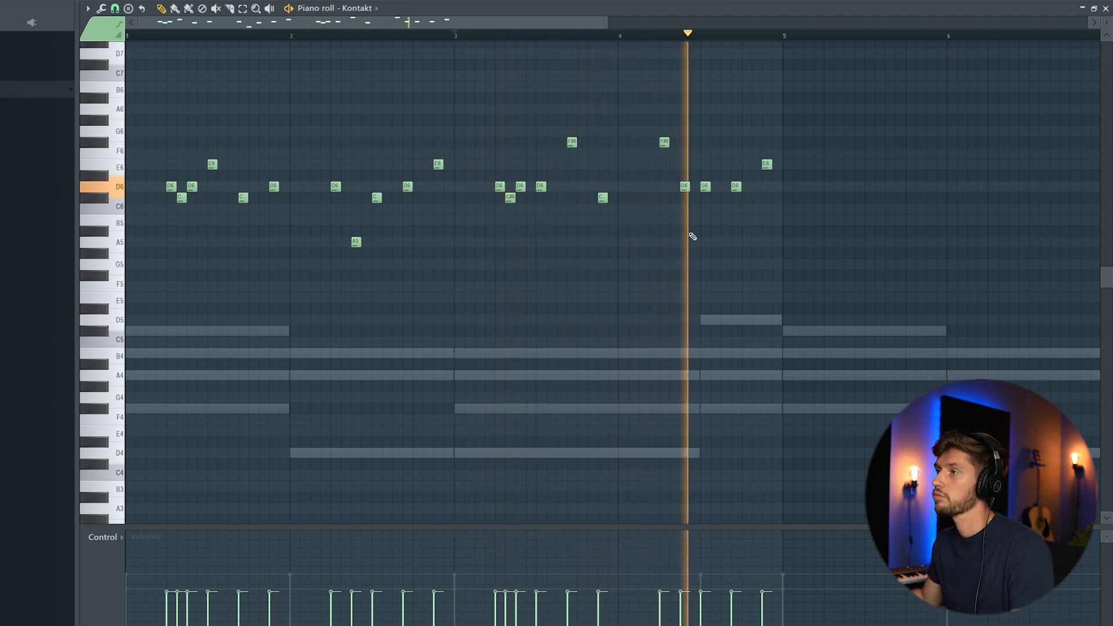
{"action": "key", "text": "space"}
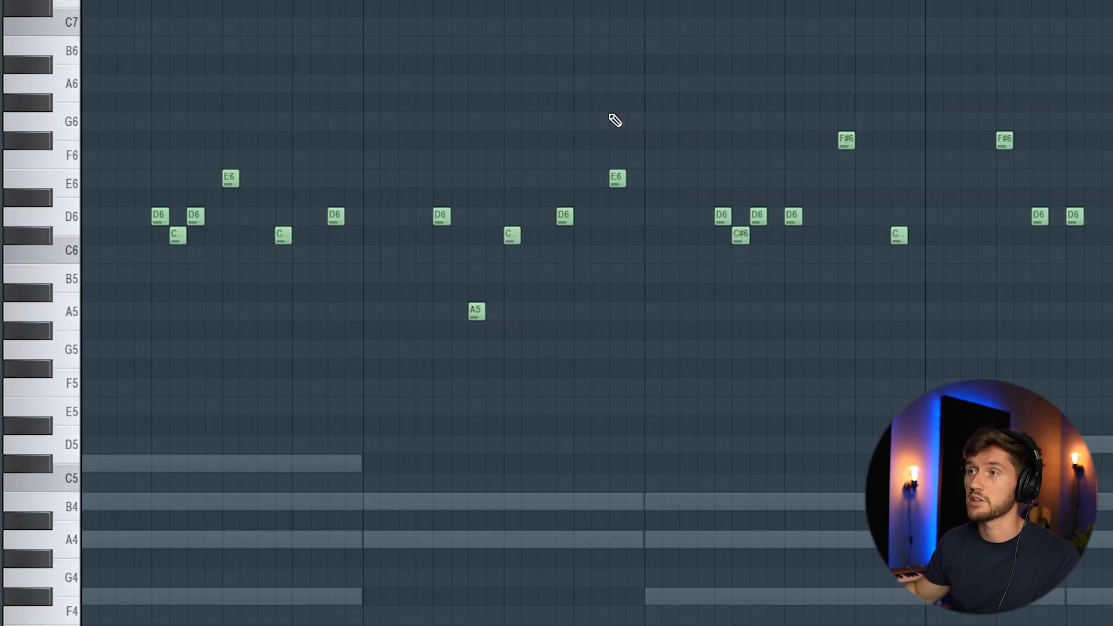
{"action": "key", "text": "space"}
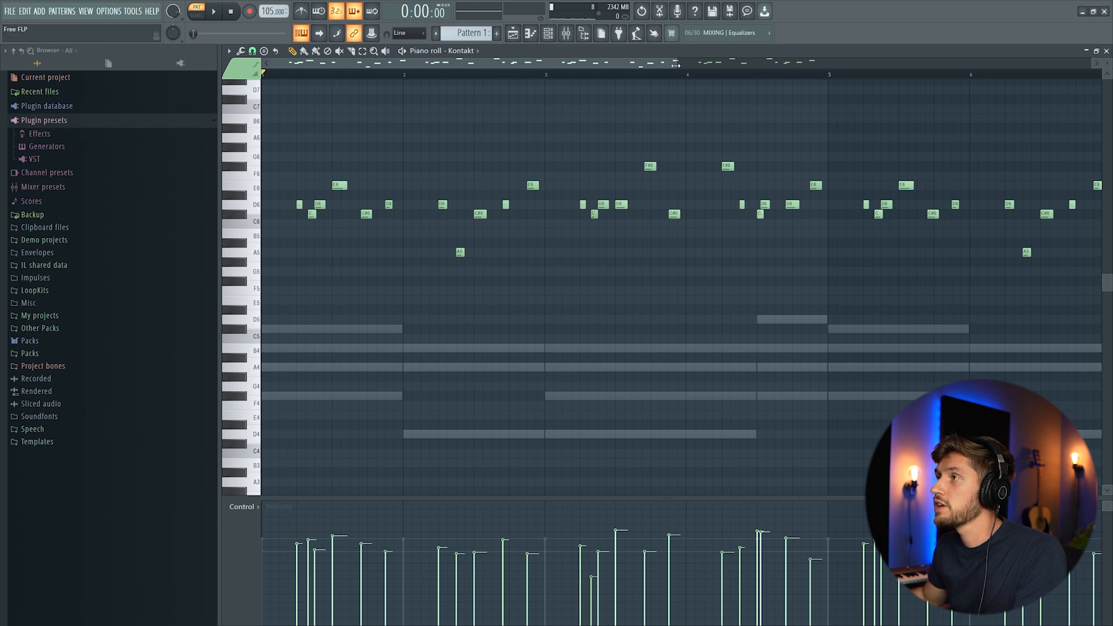
{"action": "left_click_drag", "start_coordinate": [676, 65], "coordinate": [703, 65]}
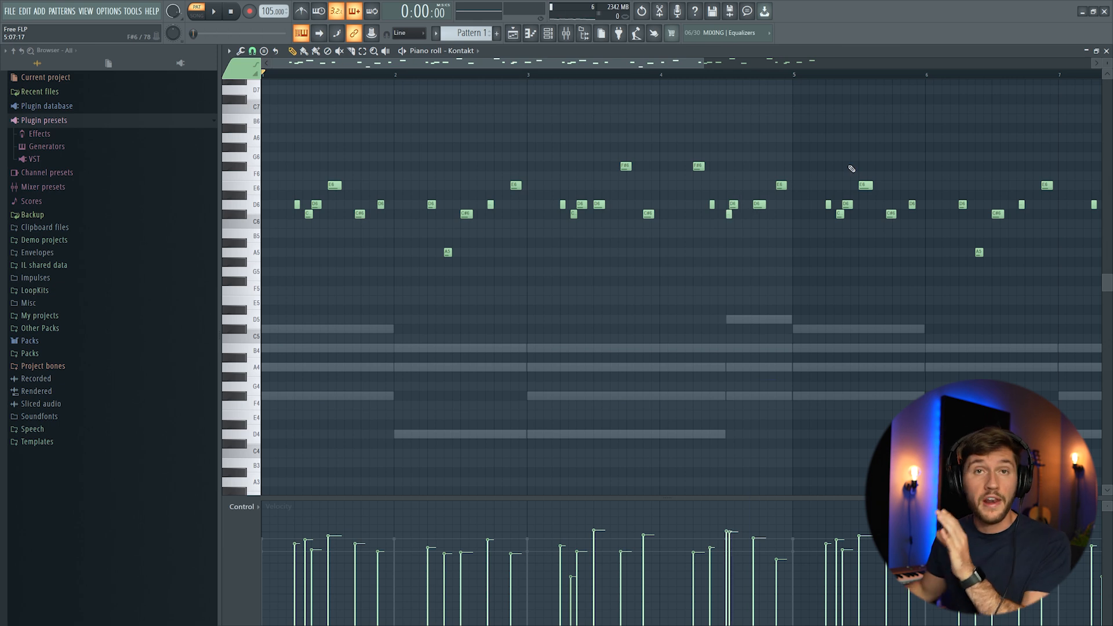
{"action": "key", "text": "space"}
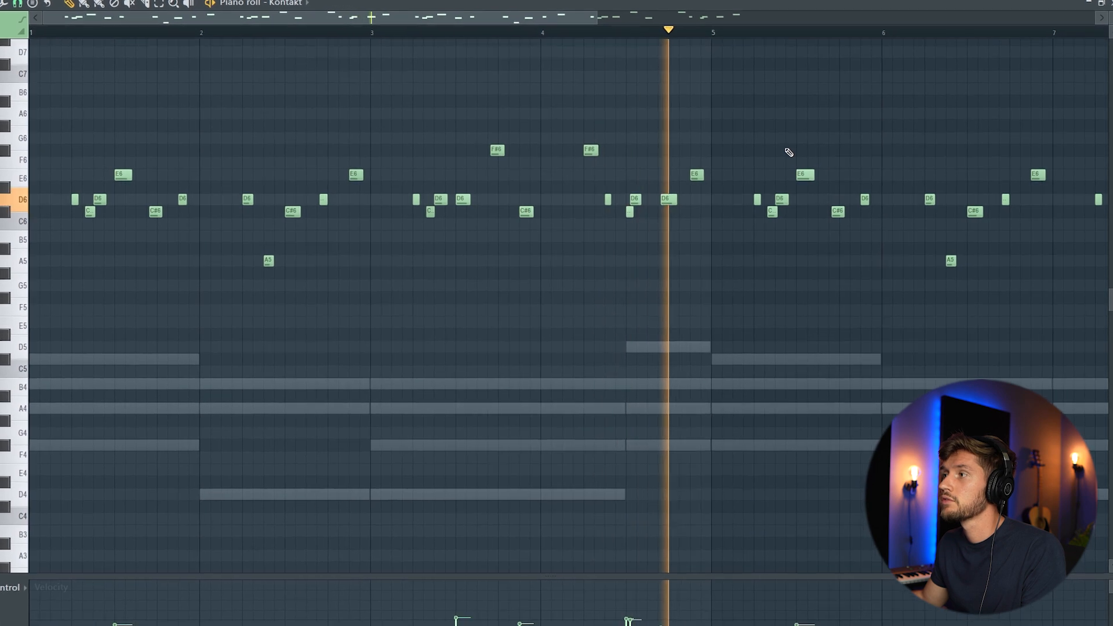
{"action": "key", "text": "space"}
{"action": "left_click_drag", "start_coordinate": [583, 14], "coordinate": [948, 49]}
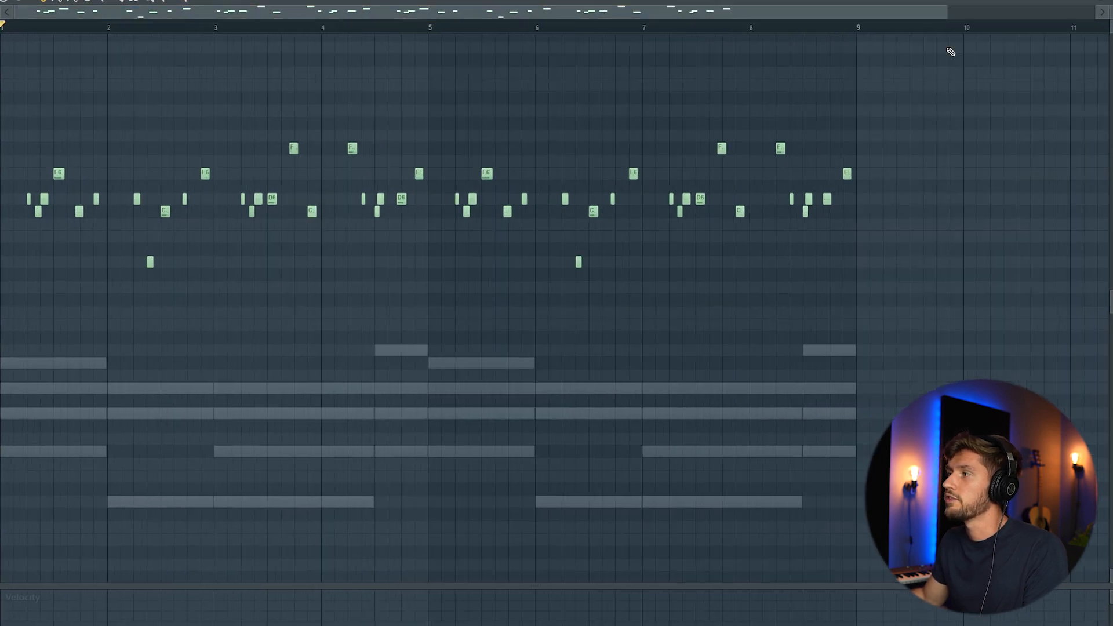
{"action": "key", "text": "F6"}
{"action": "right_click", "coordinate": [407, 379]}
Clone the Kontakt channel, then draw, lengthen and duplicate four F#5 notes
{"action": "left_click", "coordinate": [447, 464]}
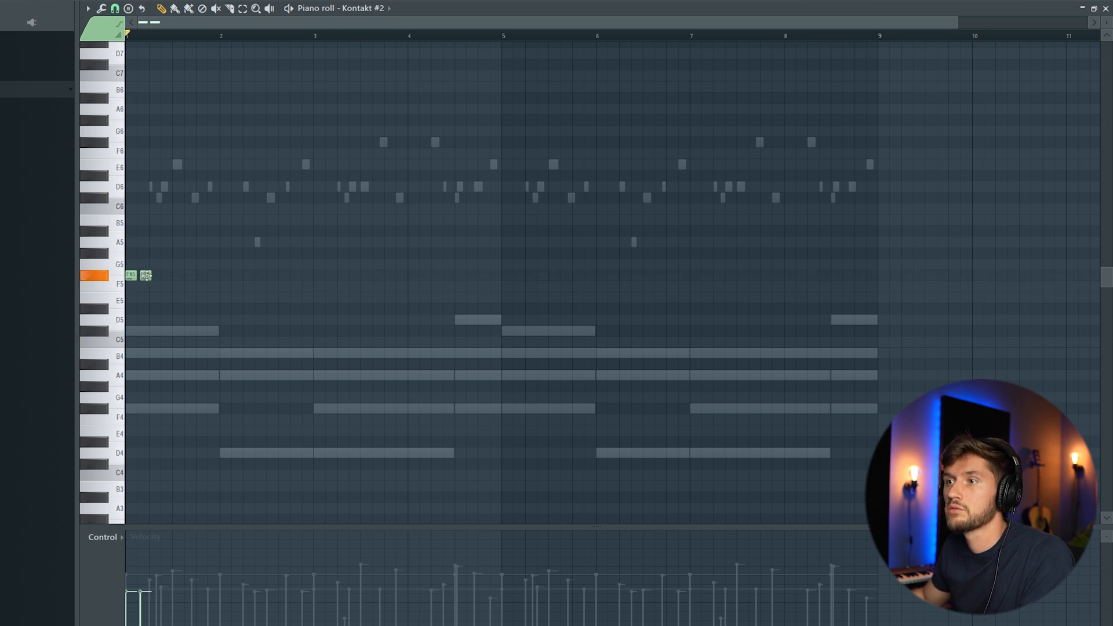
{"action": "left_click_drag", "start_coordinate": [154, 276], "coordinate": [166, 277]}
{"action": "key", "text": "space"}
{"action": "key", "text": "space"}
{"action": "key", "text": "ctrl+b"}
{"action": "key", "text": "space"}
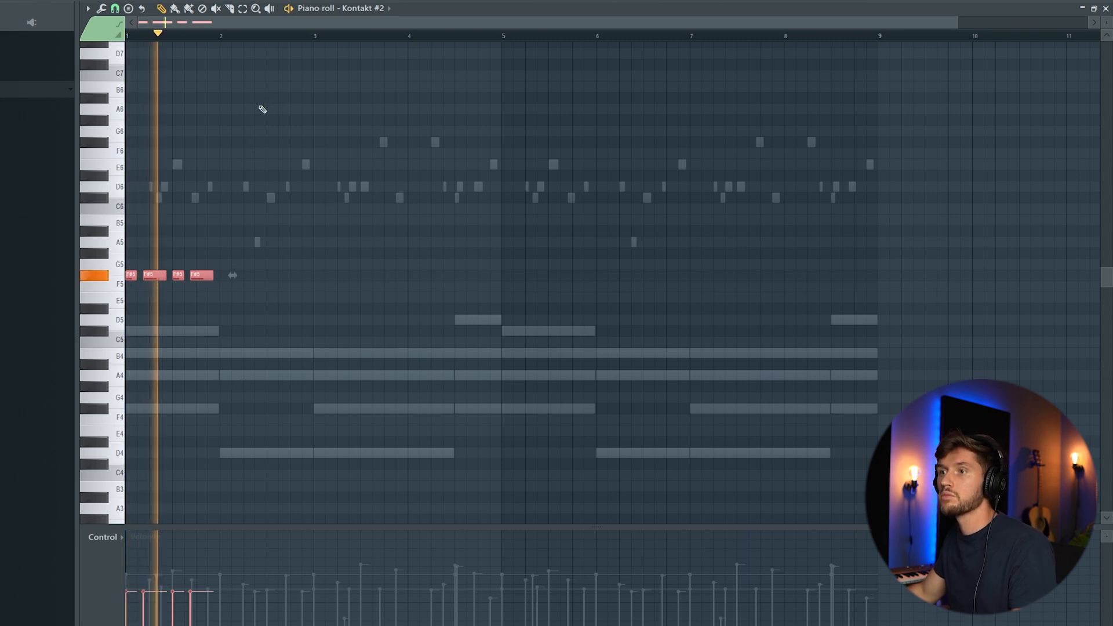
{"action": "key", "text": "ctrl+b"}
{"action": "key", "text": "space"}
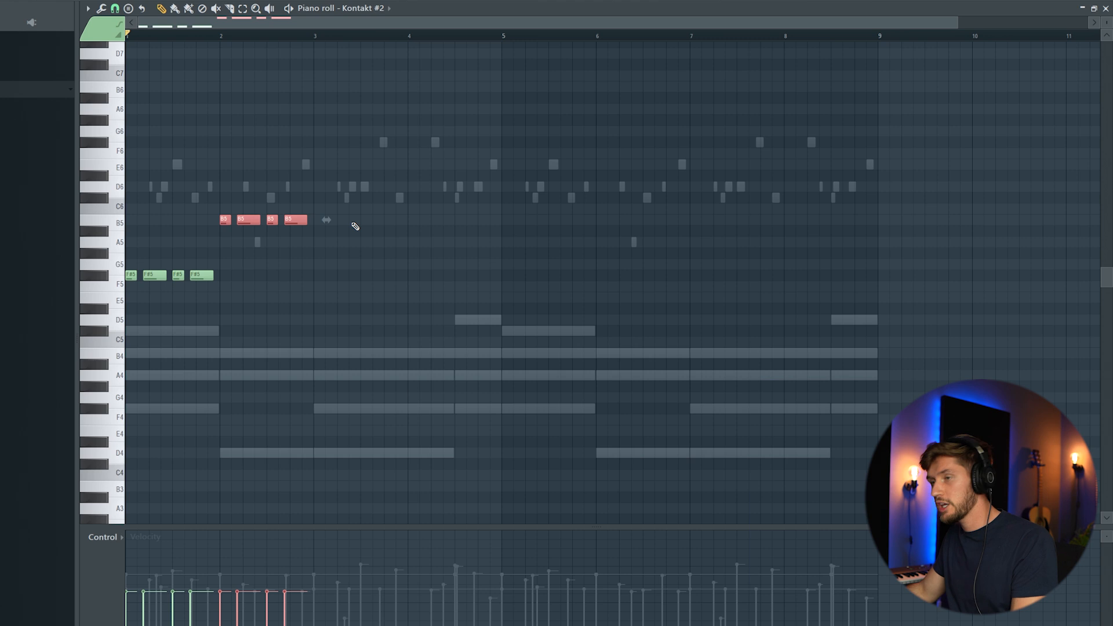
Move the copied notes down to D5 at bar 3, add more D5 copies later, and audition
{"action": "left_click_drag", "start_coordinate": [216, 275], "coordinate": [391, 312]}
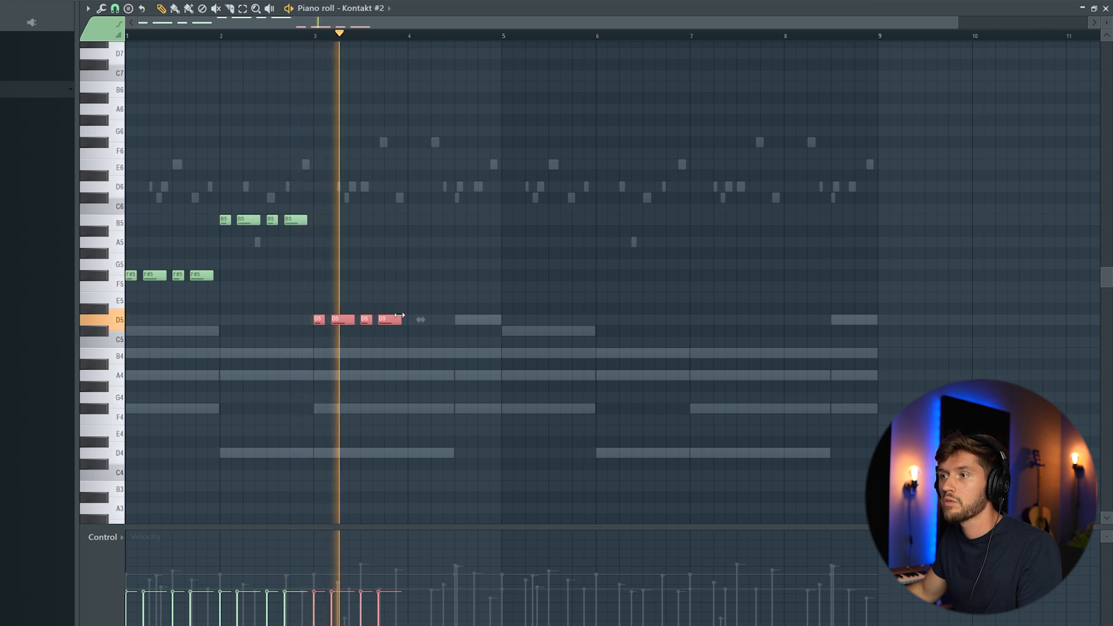
{"action": "key", "text": "ctrl+v"}
{"action": "left_click_drag", "start_coordinate": [200, 277], "coordinate": [477, 328]}
{"action": "key", "text": "space"}
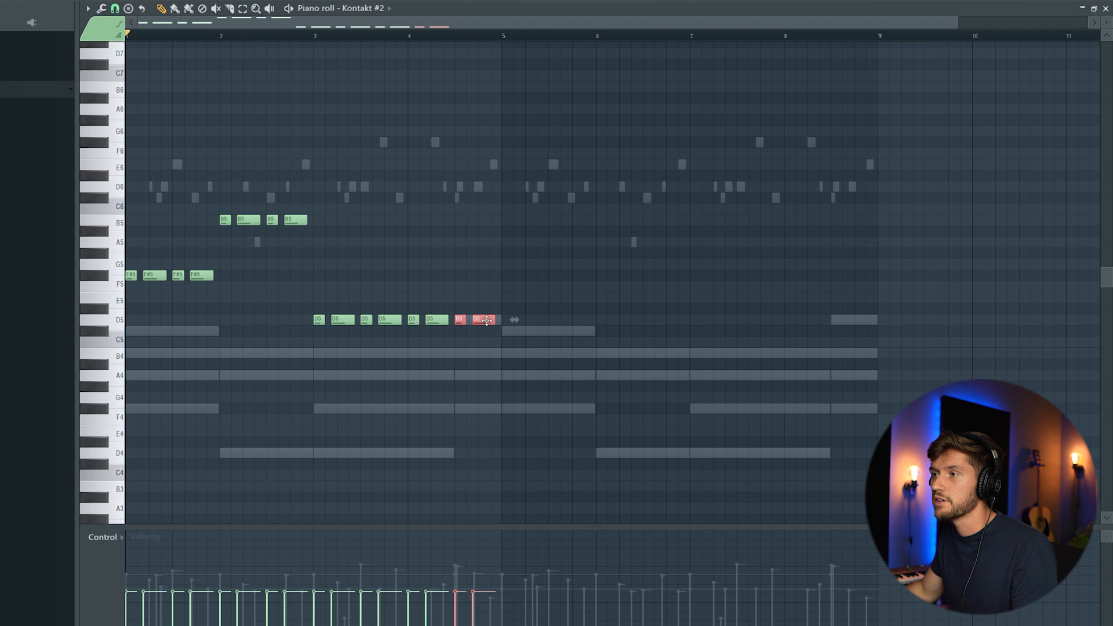
{"action": "key", "text": "space"}
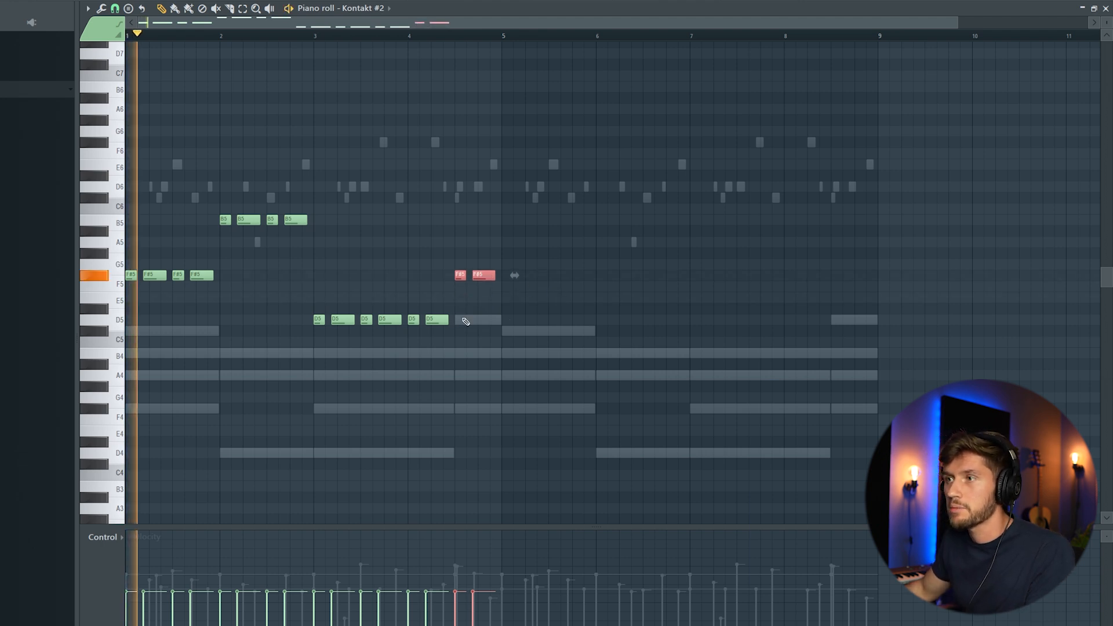
Select every note and duplicate the whole part into bars 5–9
{"action": "key", "text": "ctrl+a"}
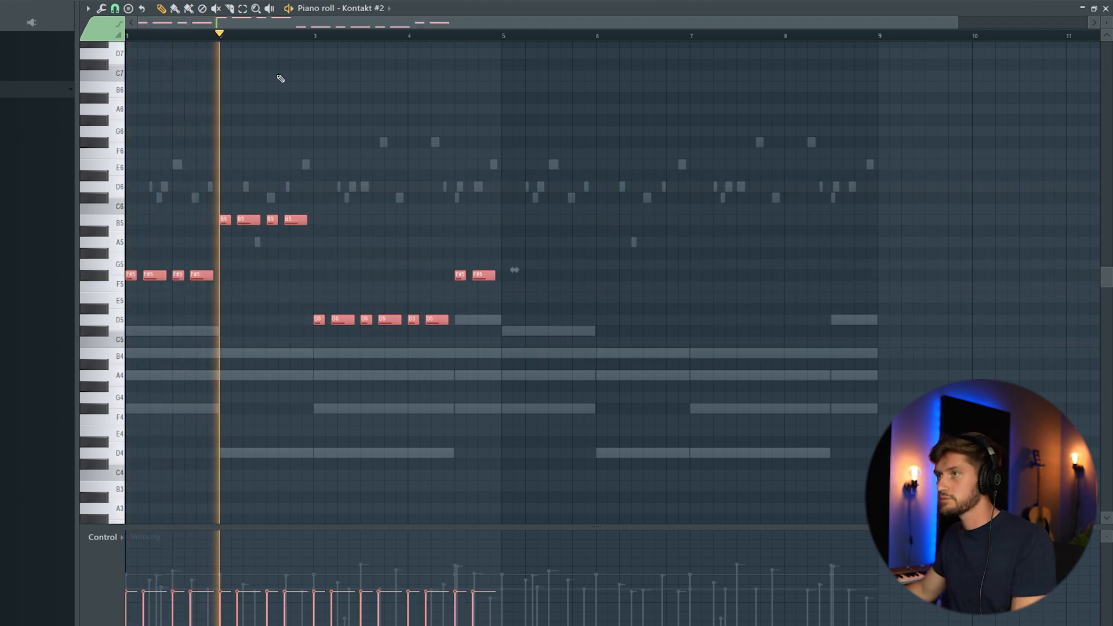
{"action": "scroll", "coordinate": [534, 53], "scroll_direction": "right", "scroll_amount": 6}
{"action": "key", "text": "ctrl+b"}
{"action": "scroll", "coordinate": [622, 78], "scroll_direction": "left", "scroll_amount": 6}
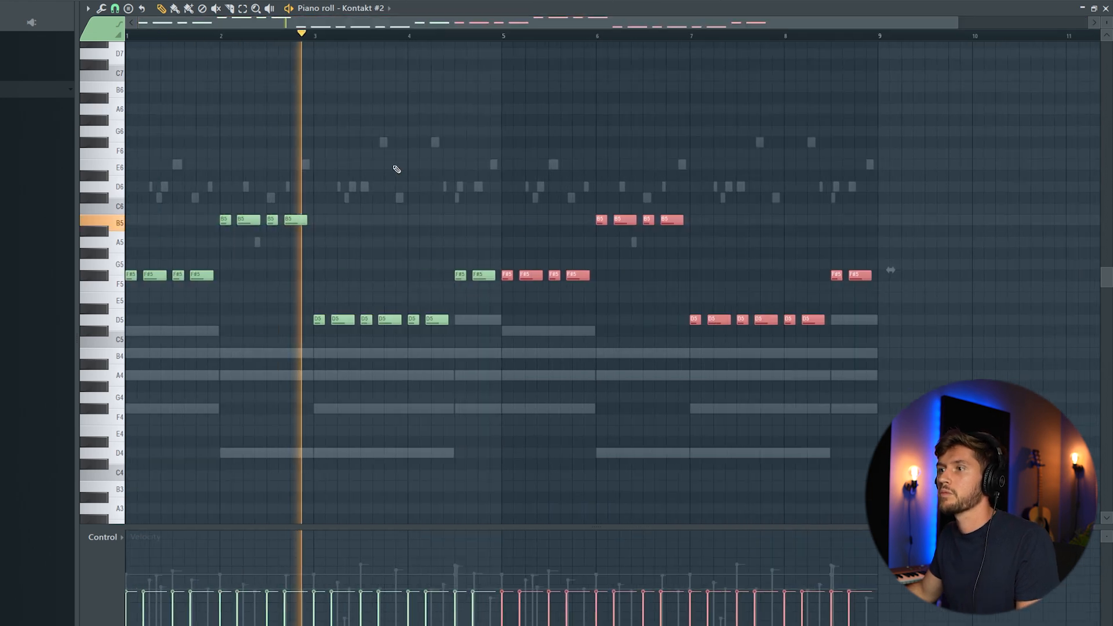
{"action": "key", "text": "F6"}
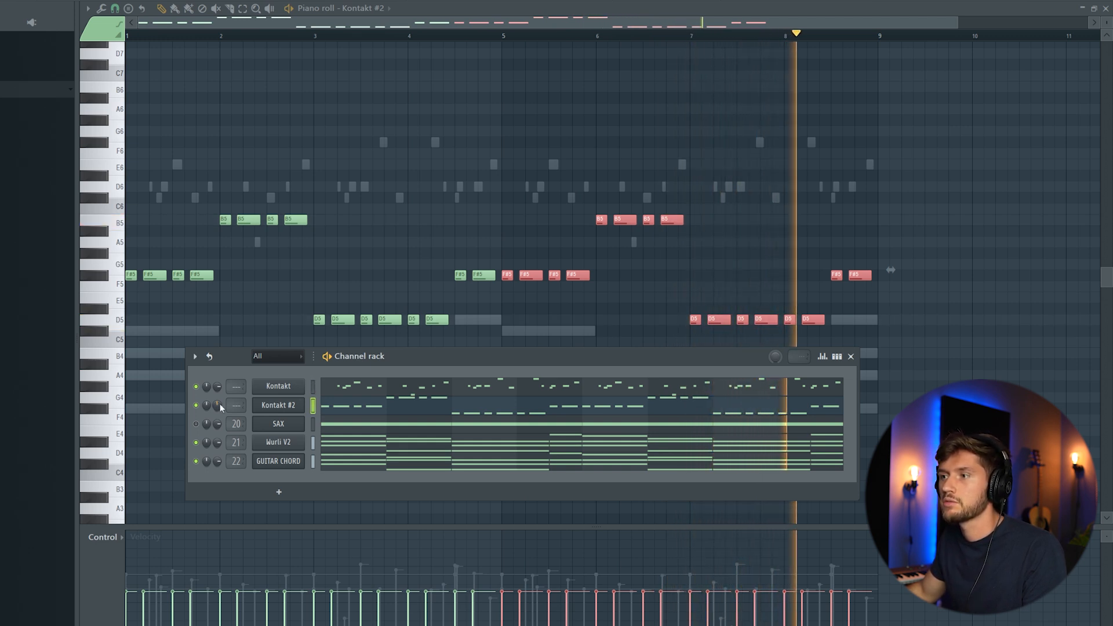
Insert a new Xpand!2 instrument channel from the channel options menu
{"action": "left_click_drag", "start_coordinate": [388, 360], "coordinate": [382, 297]}
{"action": "key", "text": "space"}
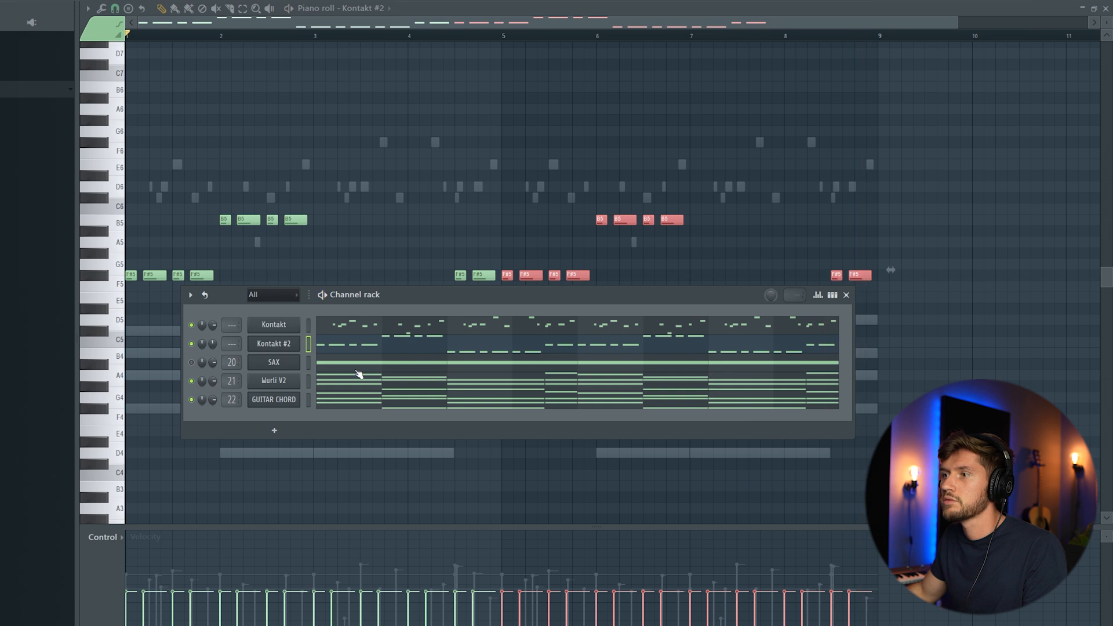
{"action": "right_click", "coordinate": [280, 343]}
{"action": "mouse_move", "coordinate": [345, 409]}
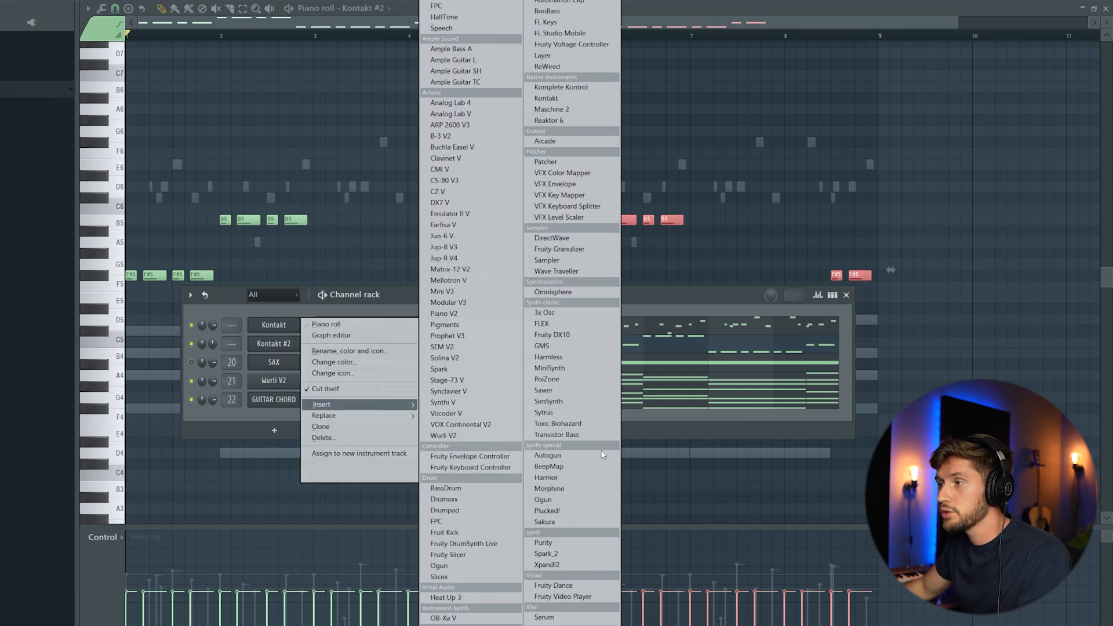
{"action": "left_click", "coordinate": [551, 565]}
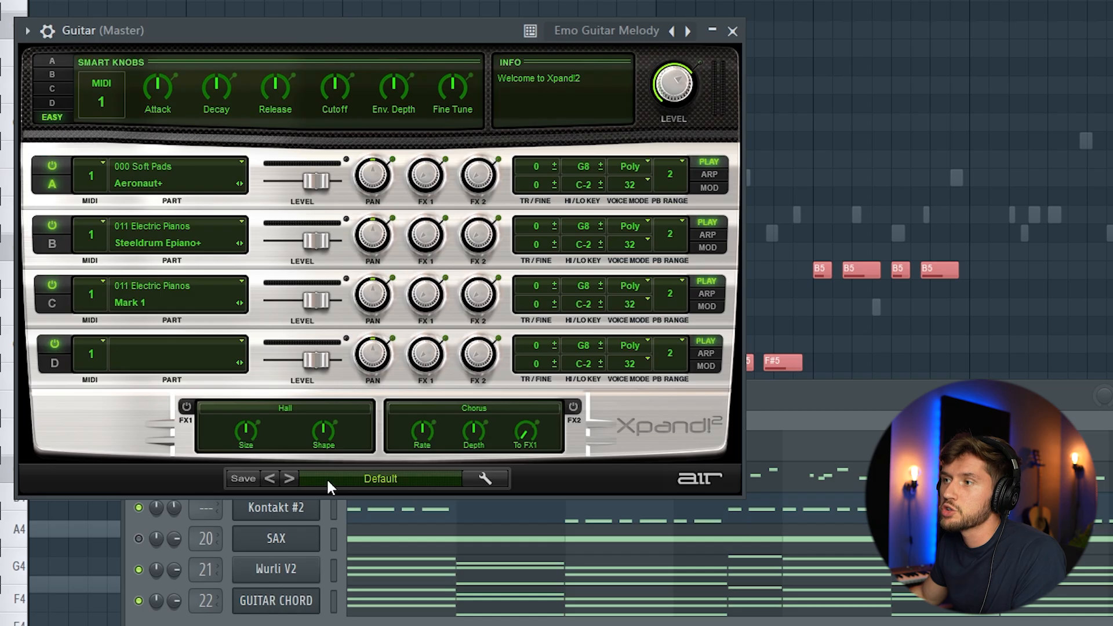
Copy the Wurli V2 chords from bars 1–5 and paste them into the Guitar part
{"action": "left_click", "coordinate": [841, 399]}
{"action": "left_click", "coordinate": [519, 584]}
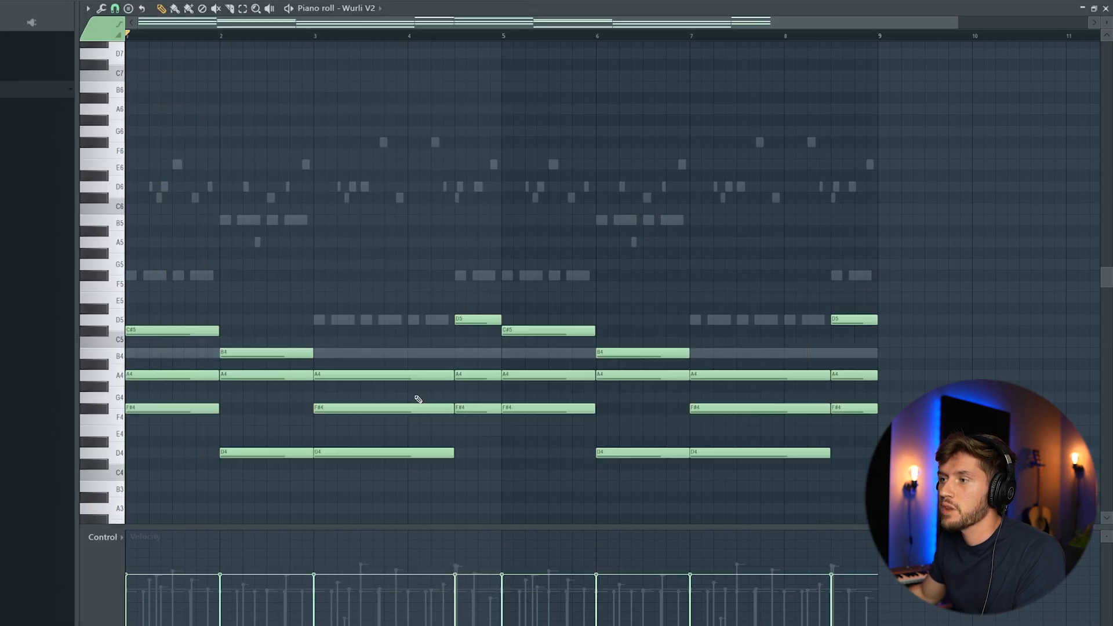
{"action": "left_click_drag", "start_coordinate": [190, 271], "coordinate": [492, 482]}
{"action": "key", "text": "F6"}
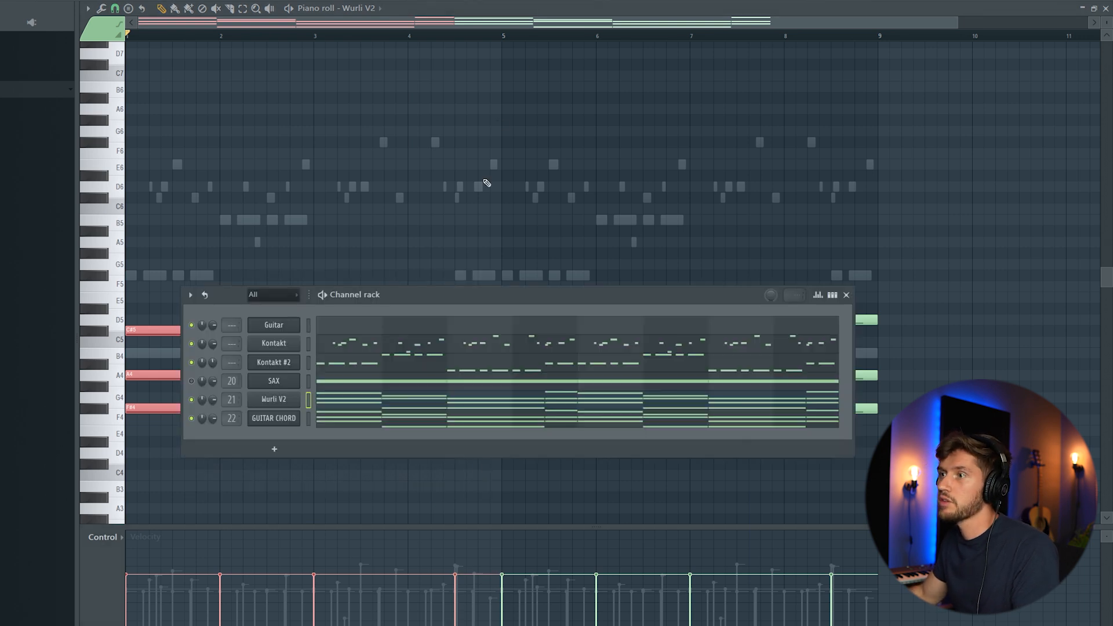
{"action": "left_click", "coordinate": [372, 329]}
{"action": "key", "text": "ctrl+v"}
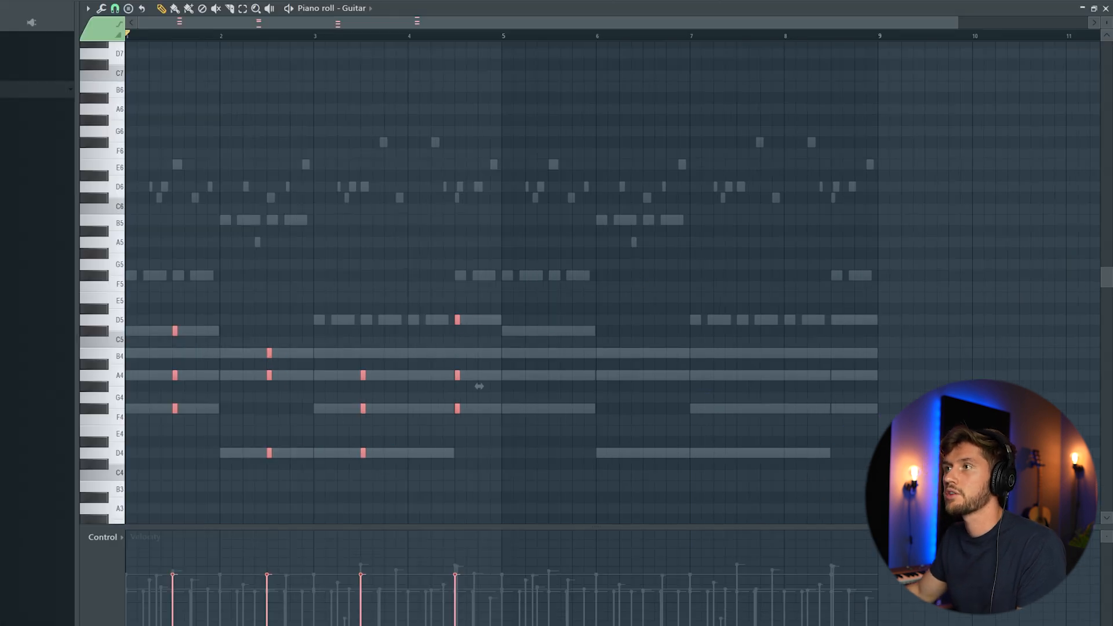
Set the piano roll's note snap to 1/3 step
{"action": "key", "text": "F6"}
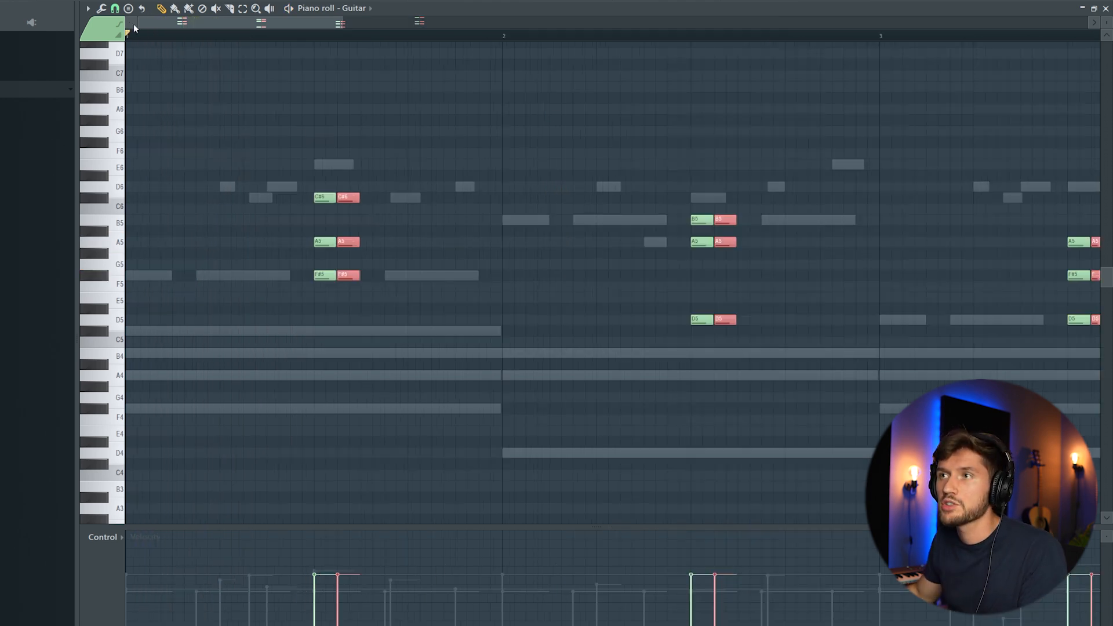
{"action": "left_click", "coordinate": [115, 9]}
{"action": "left_click", "coordinate": [137, 102]}
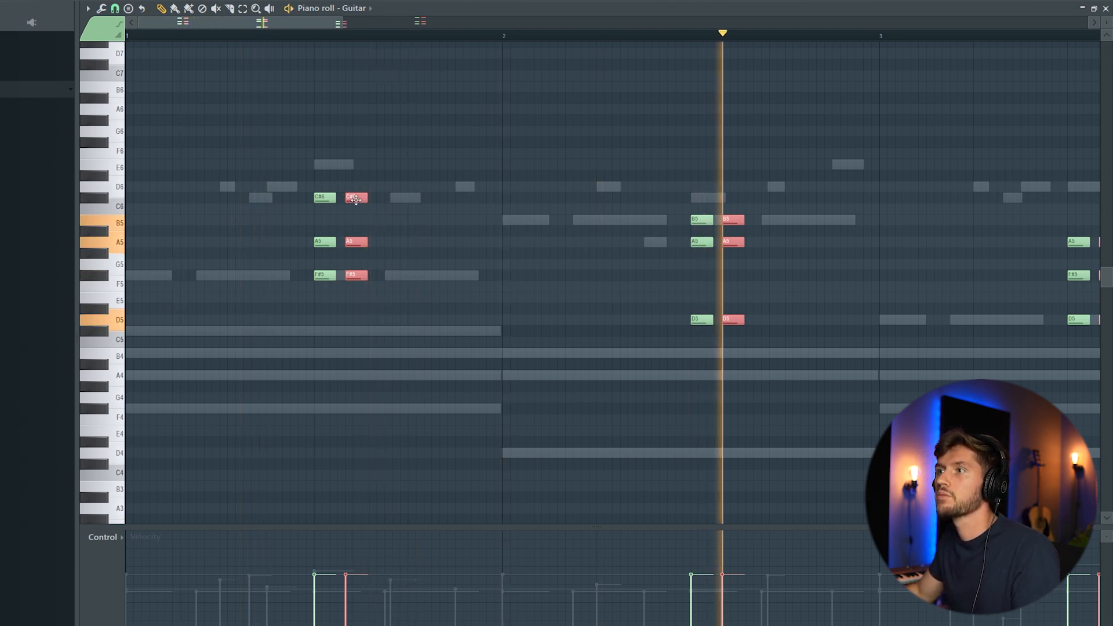
{"action": "scroll", "coordinate": [410, 34], "scroll_direction": "down", "scroll_amount": 3}
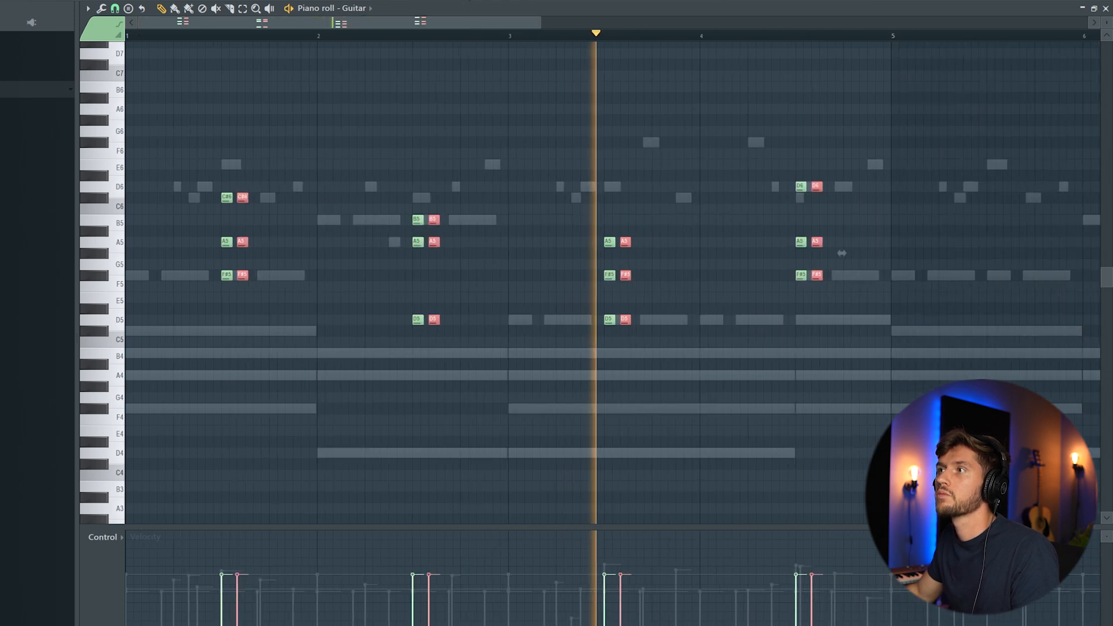
Stop playback and open the mixer beside the channel list
{"action": "key", "text": "F6"}
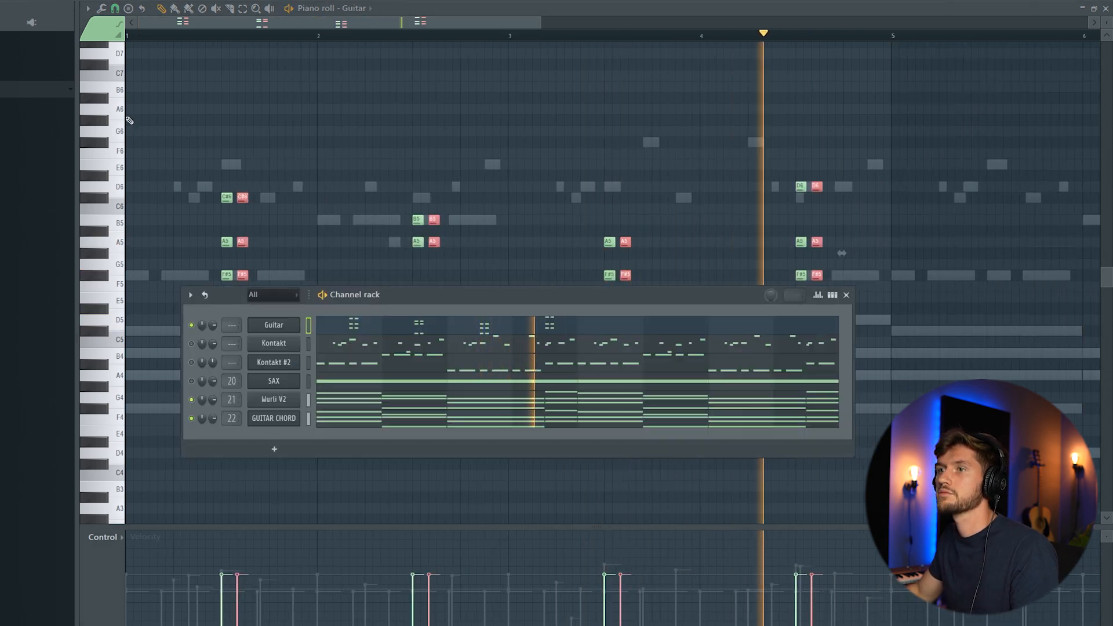
{"action": "key", "text": "F6"}
{"action": "left_click_drag", "start_coordinate": [538, 23], "coordinate": [770, 23]}
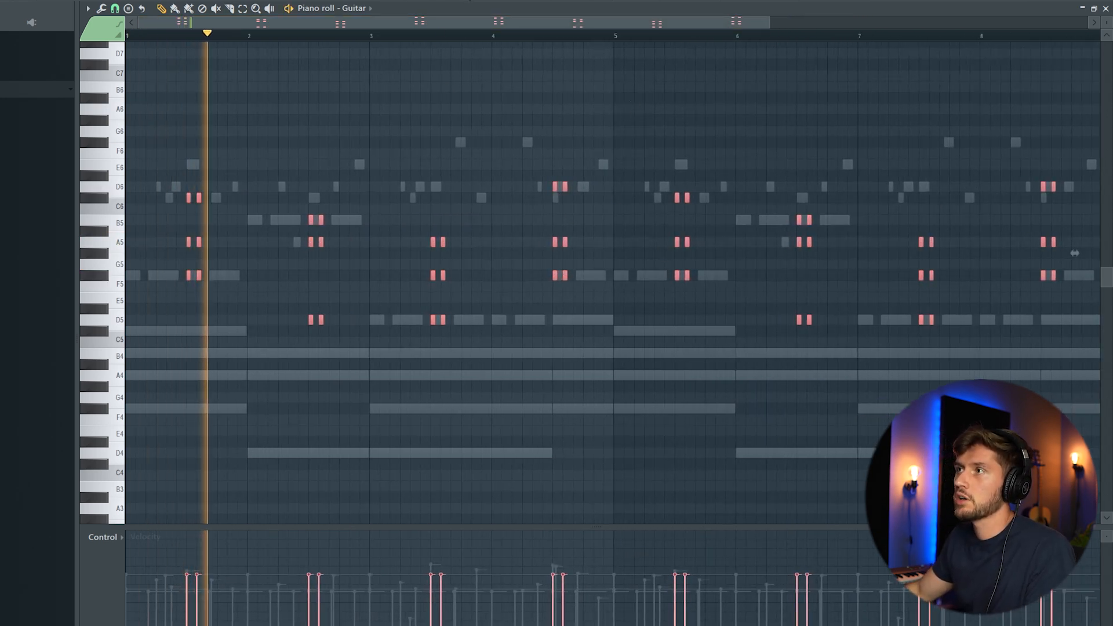
{"action": "key", "text": "F6"}
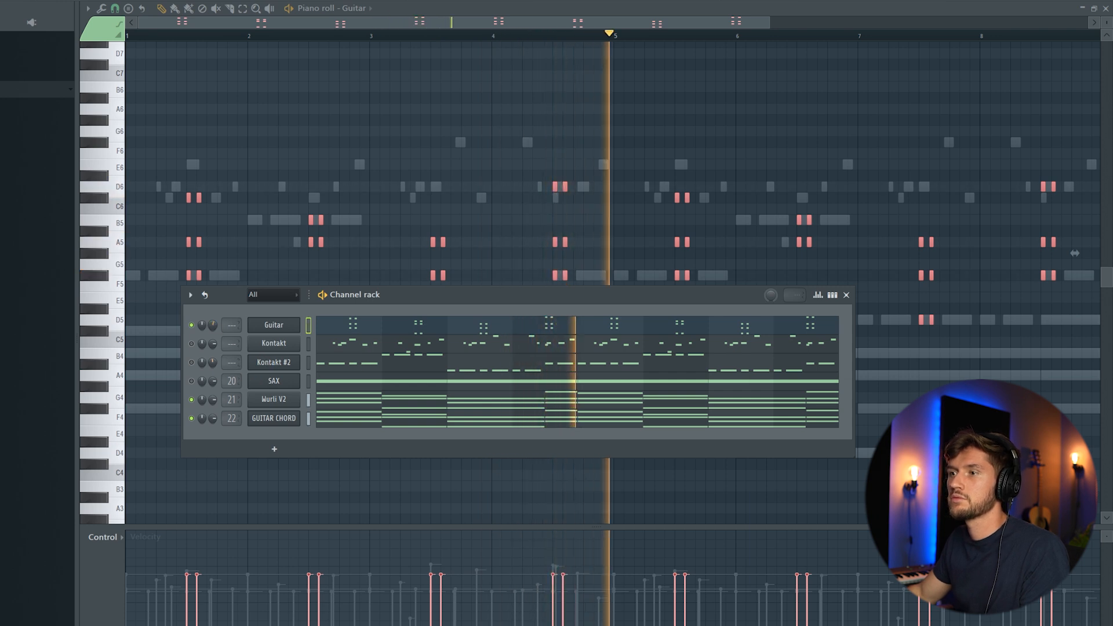
{"action": "key", "text": "space"}
{"action": "key", "text": "F9"}
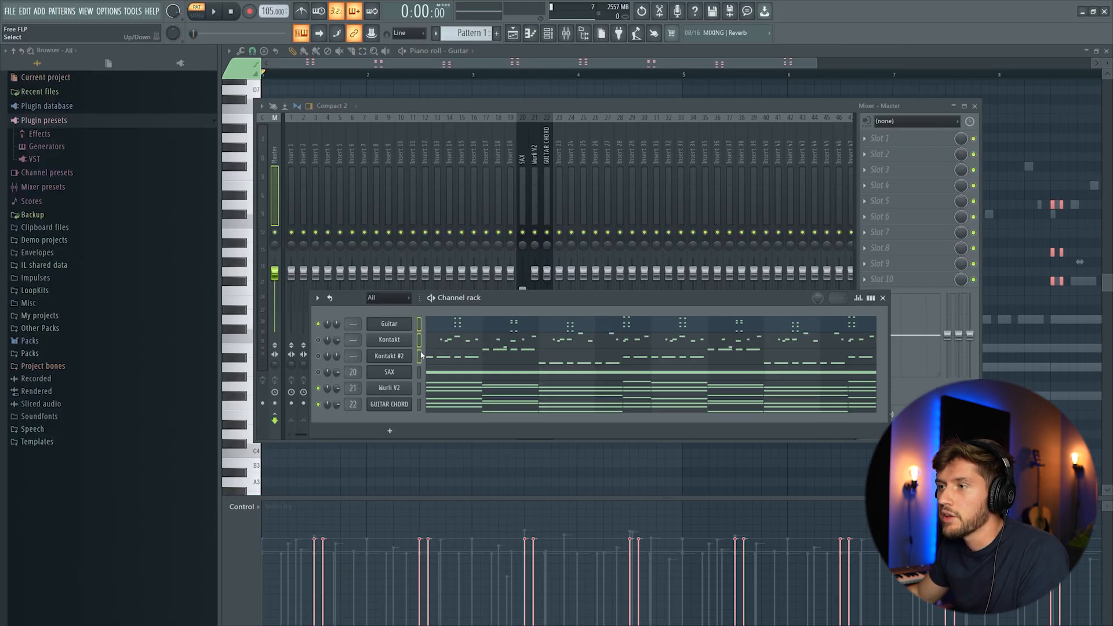
Load Pro-Q 3 on the Guitar track with a high-cut band around 1115 Hz, nudged higher
{"action": "right_click", "coordinate": [560, 156]}
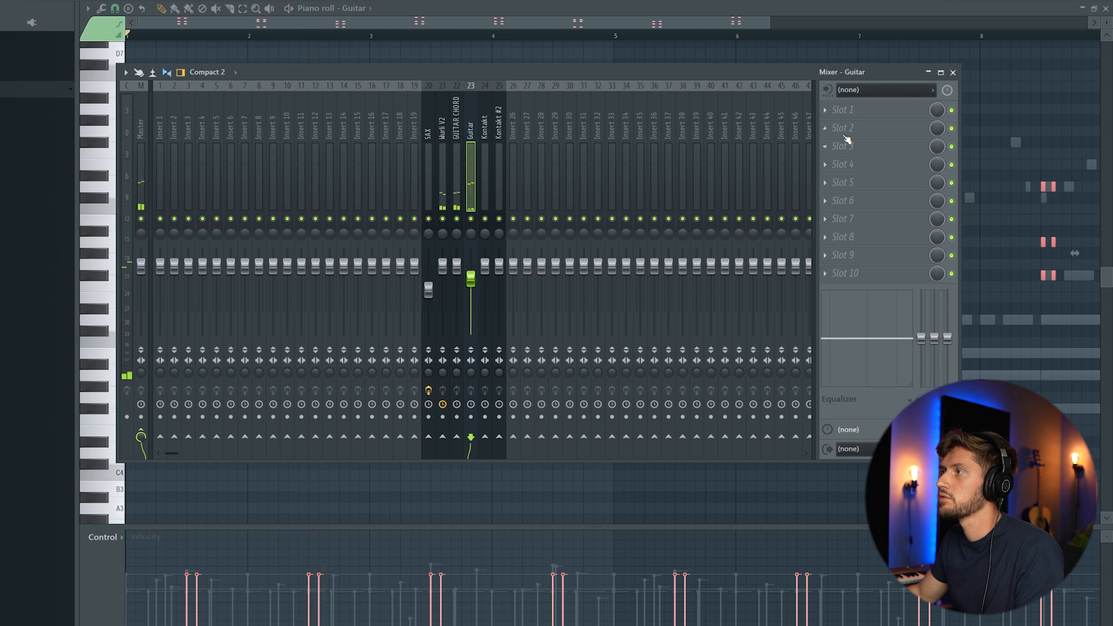
{"action": "key", "text": "space"}
{"action": "left_click", "coordinate": [829, 110]}
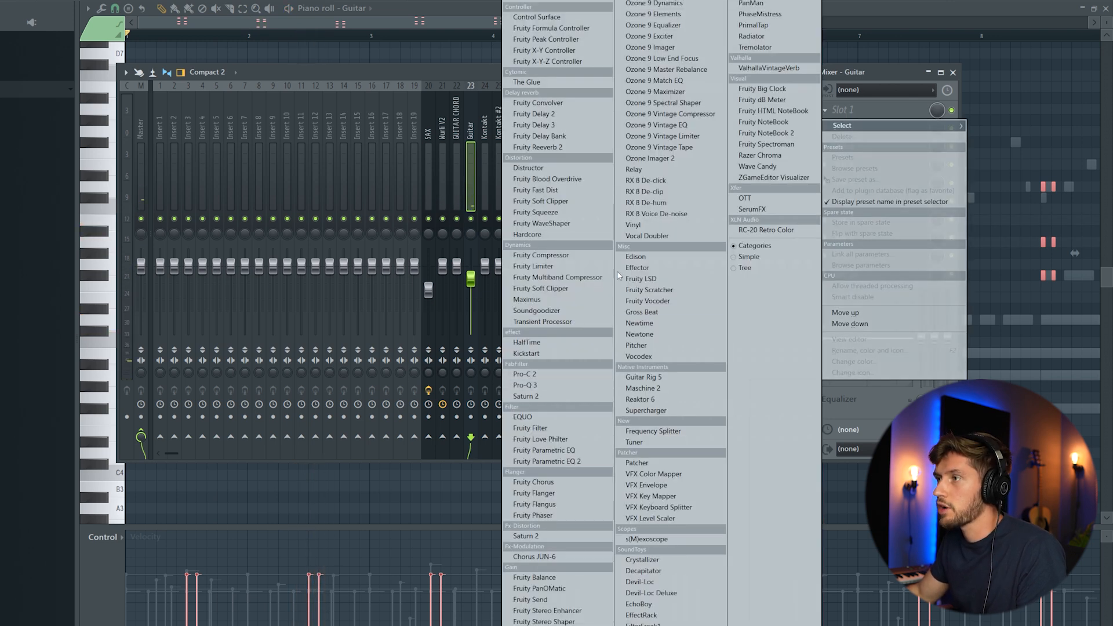
{"action": "left_click", "coordinate": [543, 386]}
{"action": "left_click", "coordinate": [343, 156]}
{"action": "right_click", "coordinate": [343, 155]}
{"action": "mouse_move", "coordinate": [402, 200]}
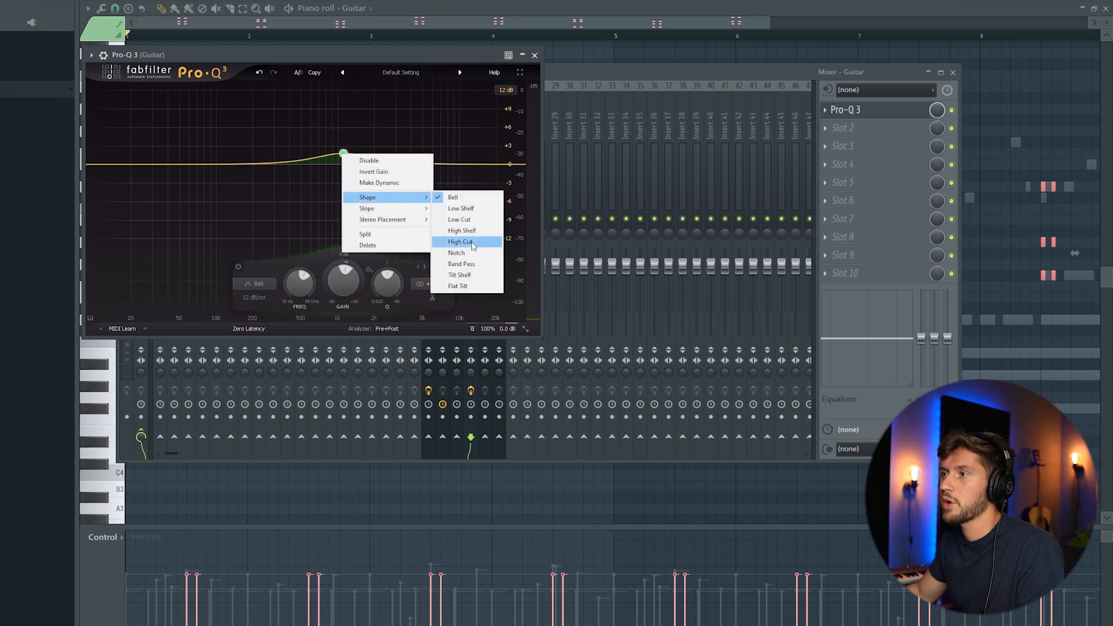
{"action": "left_click", "coordinate": [473, 246]}
{"action": "left_click_drag", "start_coordinate": [344, 167], "coordinate": [375, 170]}
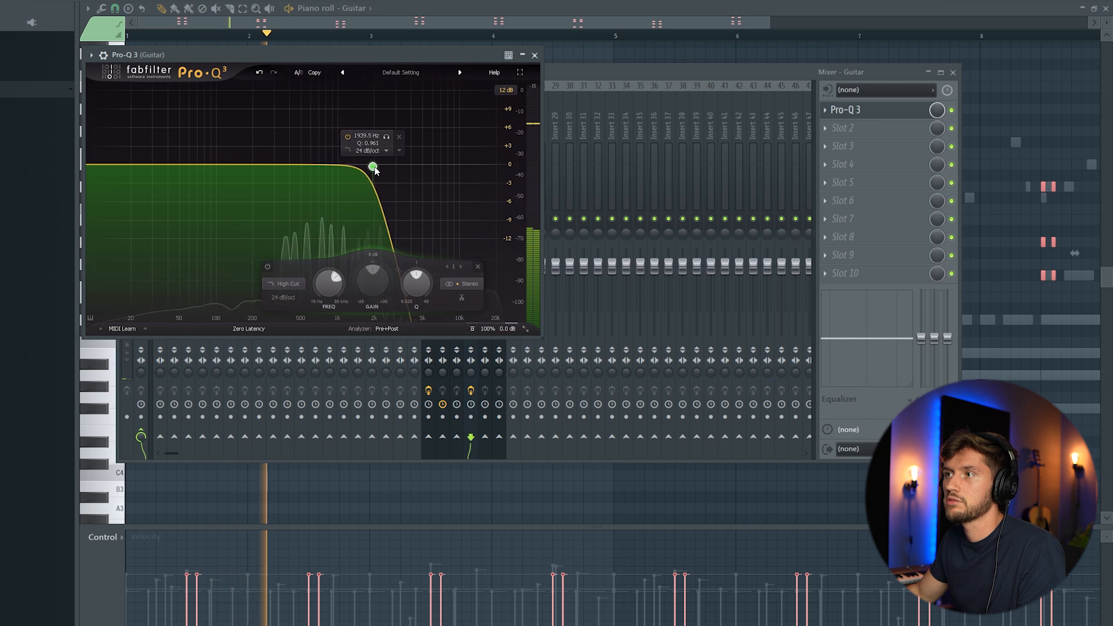
Add Fruity Reeverb 2 in slot 2, raising its wet level and low cut
{"action": "left_click", "coordinate": [827, 127]}
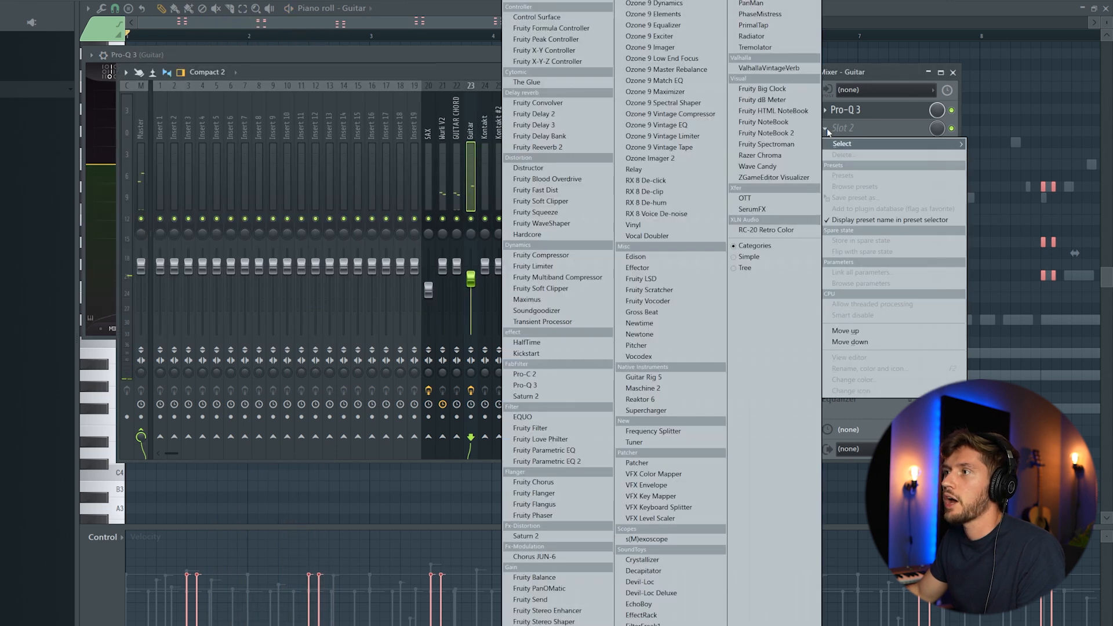
{"action": "left_click", "coordinate": [572, 153]}
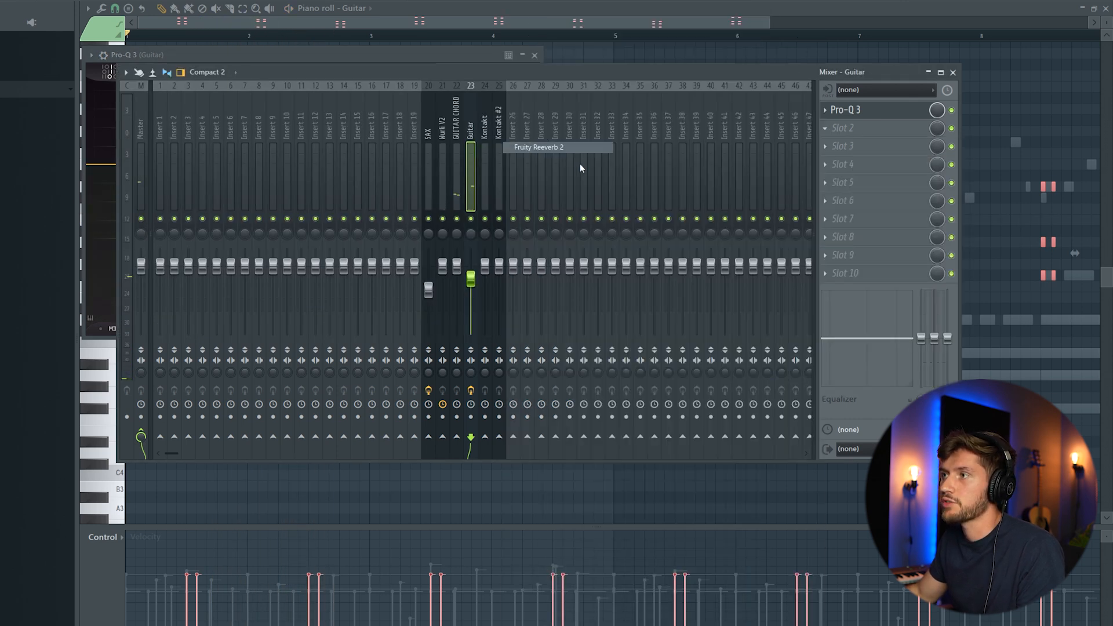
{"action": "left_click_drag", "start_coordinate": [533, 193], "coordinate": [533, 193]}
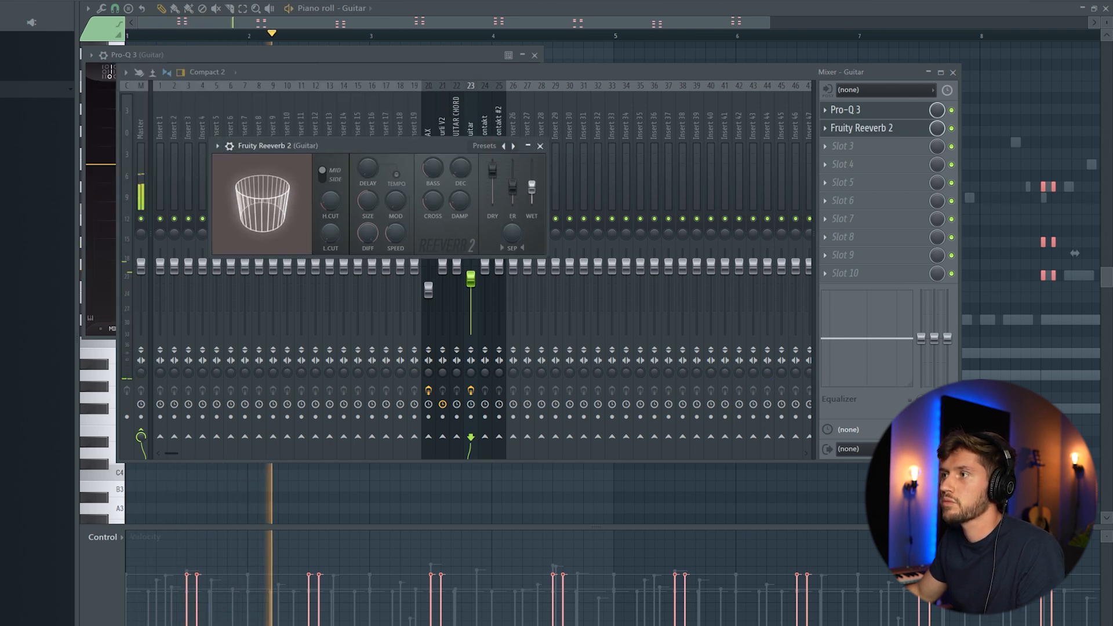
{"action": "left_click_drag", "start_coordinate": [461, 170], "coordinate": [462, 174]}
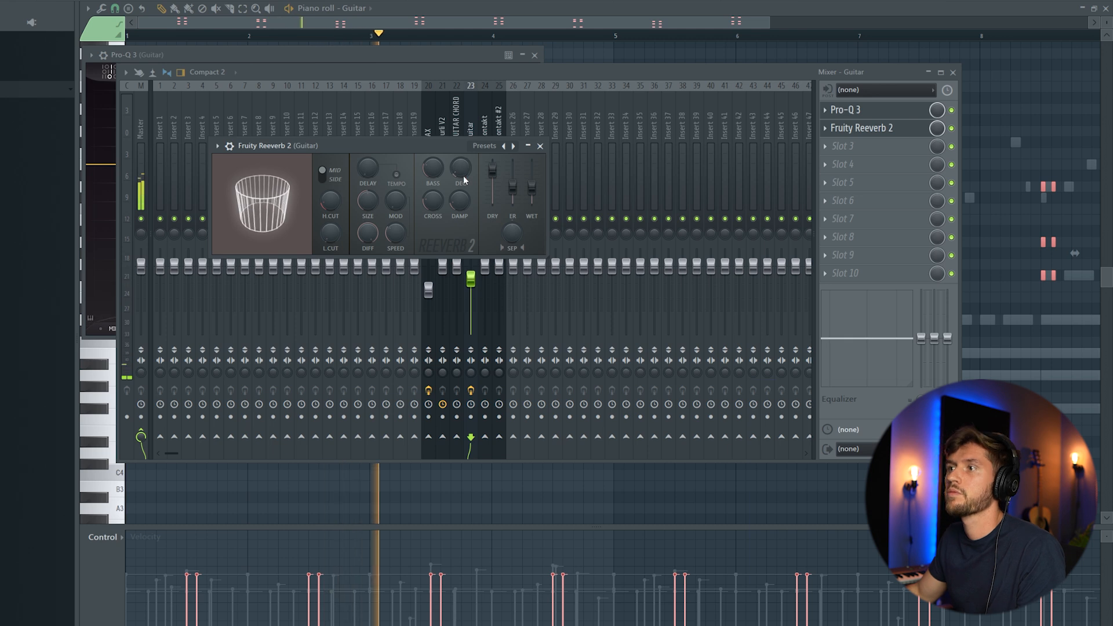
{"action": "left_click_drag", "start_coordinate": [330, 235], "coordinate": [329, 221]}
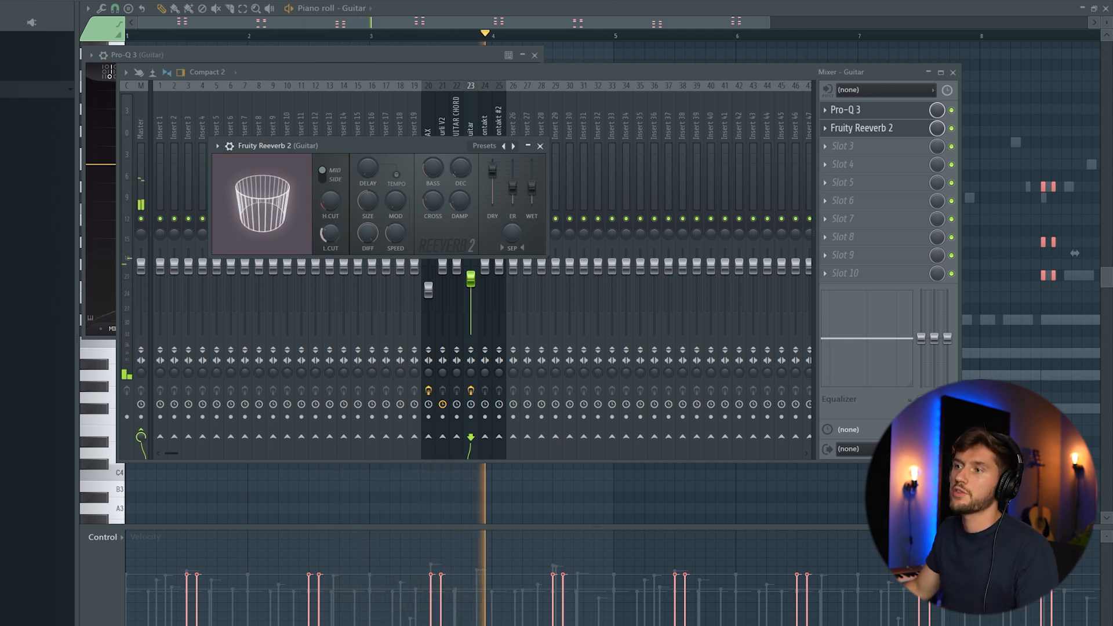
{"action": "key", "text": "F6"}
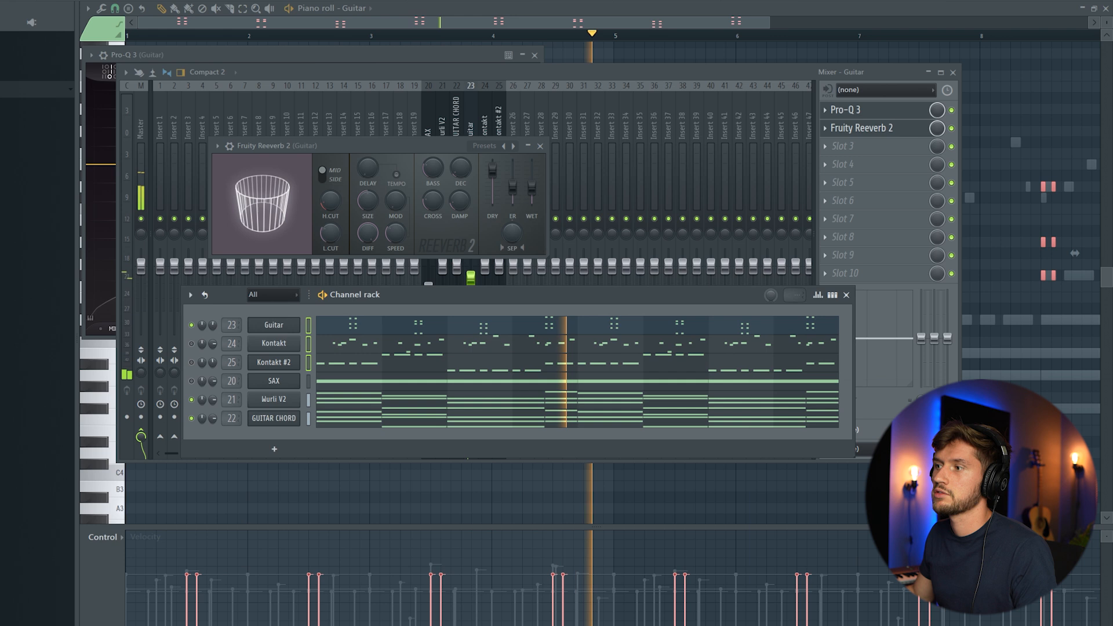
{"action": "key", "text": "space"}
{"action": "key", "text": "space"}
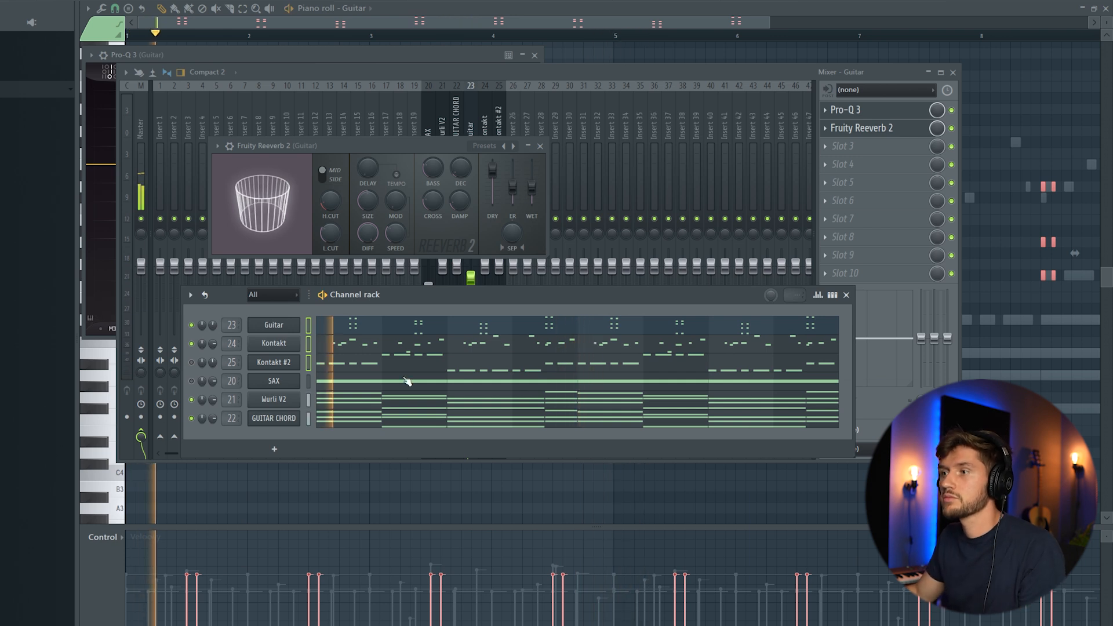
Load Pro-Q 3 on the Kontakt track with a 4 dB bell cut near 274 Hz
{"action": "left_click", "coordinate": [541, 71]}
{"action": "left_click", "coordinate": [487, 131]}
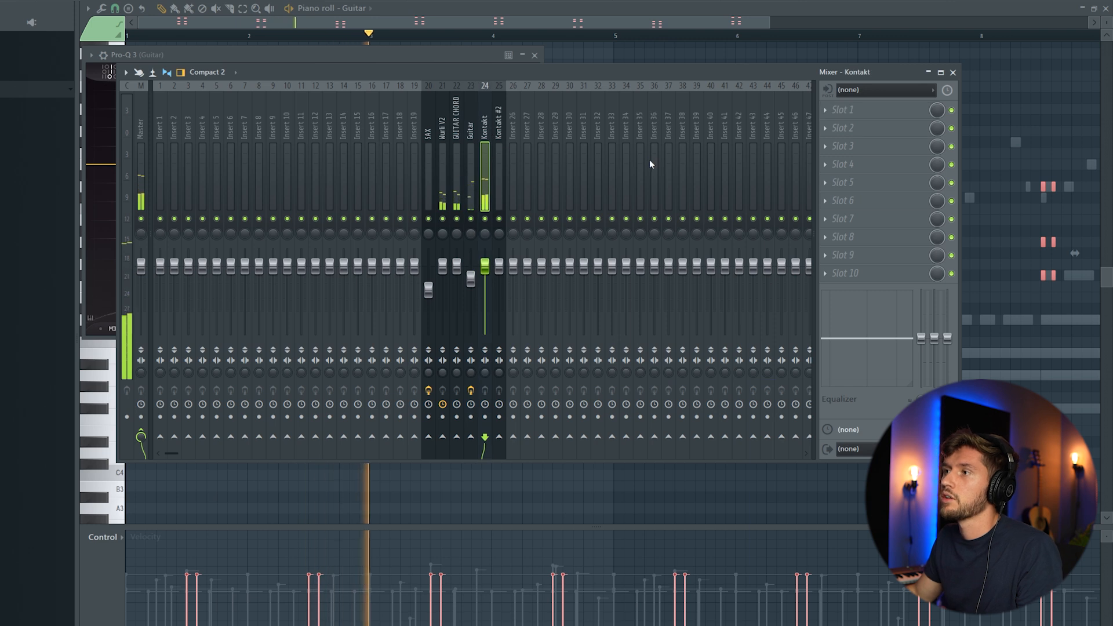
{"action": "left_click", "coordinate": [830, 112]}
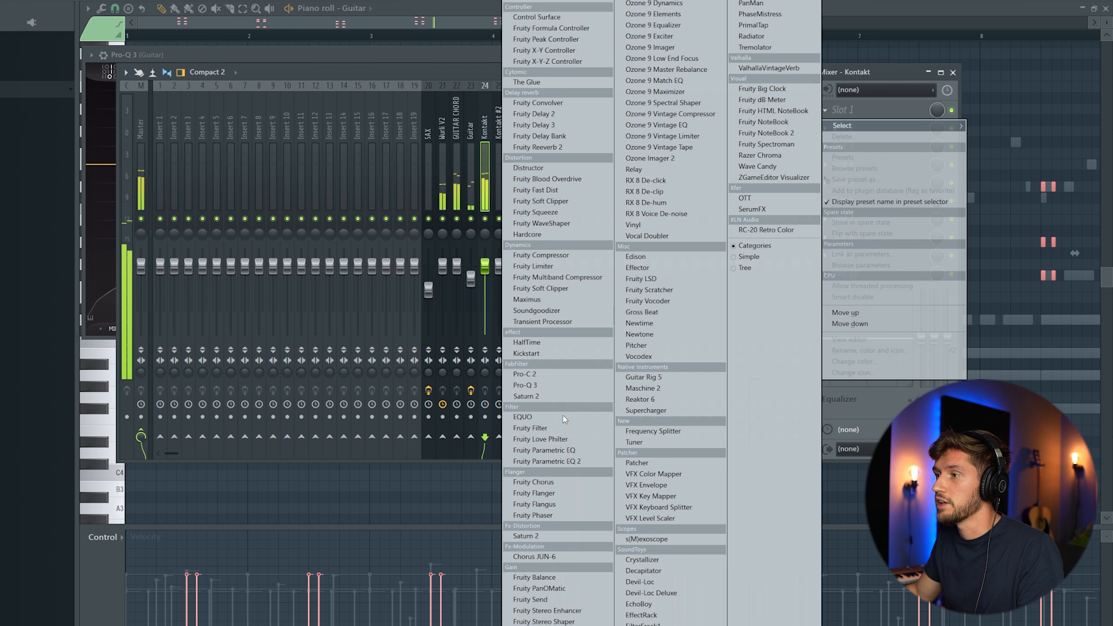
{"action": "left_click", "coordinate": [557, 389]}
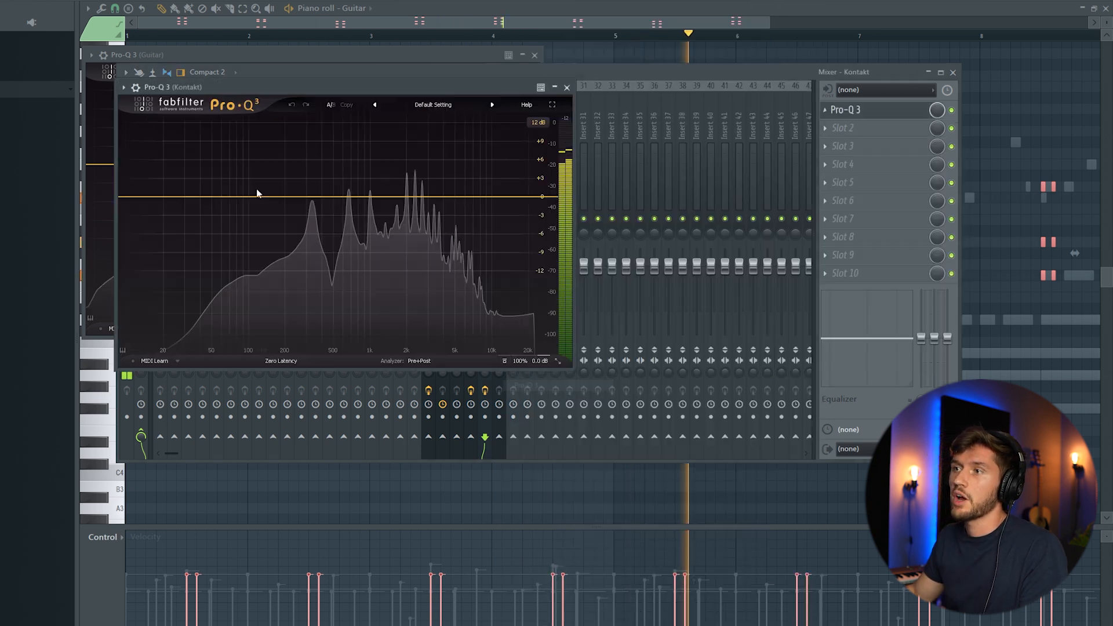
{"action": "left_click_drag", "start_coordinate": [318, 198], "coordinate": [300, 229]}
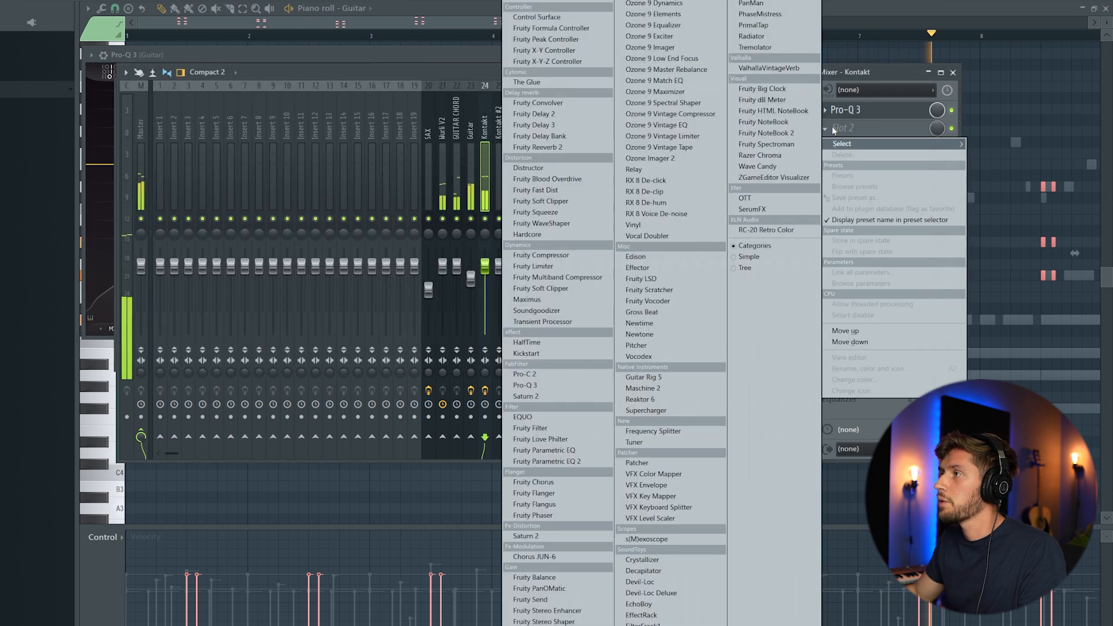
Add RC-20 Retro Color in slot 2 and switch off its Noise section
{"action": "left_click", "coordinate": [835, 127]}
{"action": "left_click", "coordinate": [766, 229]}
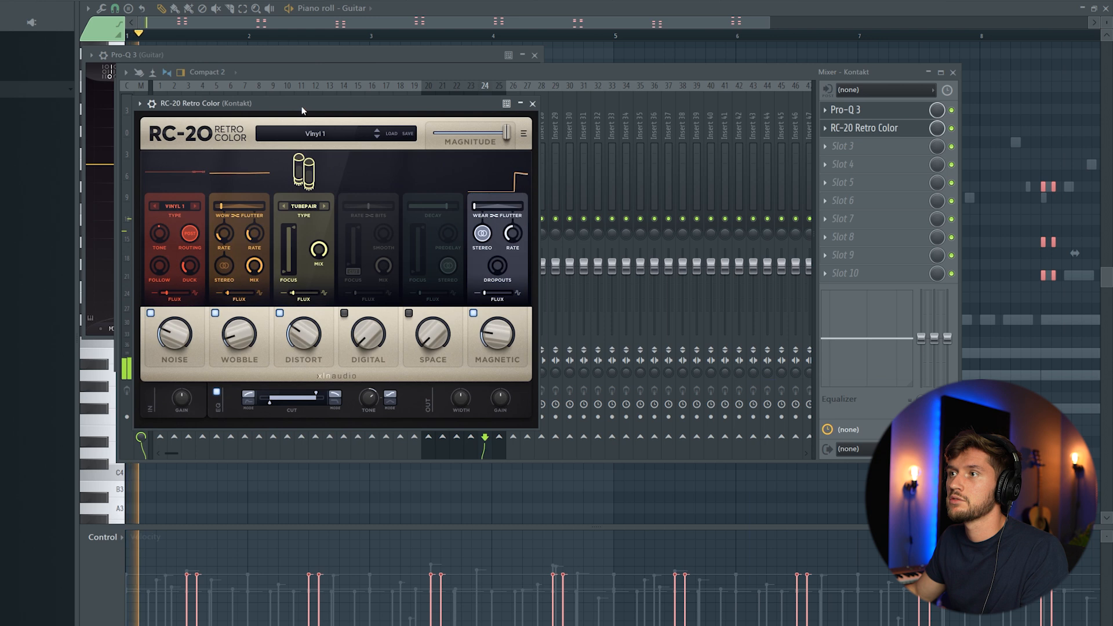
{"action": "left_click", "coordinate": [184, 312]}
{"action": "left_click", "coordinate": [184, 312]}
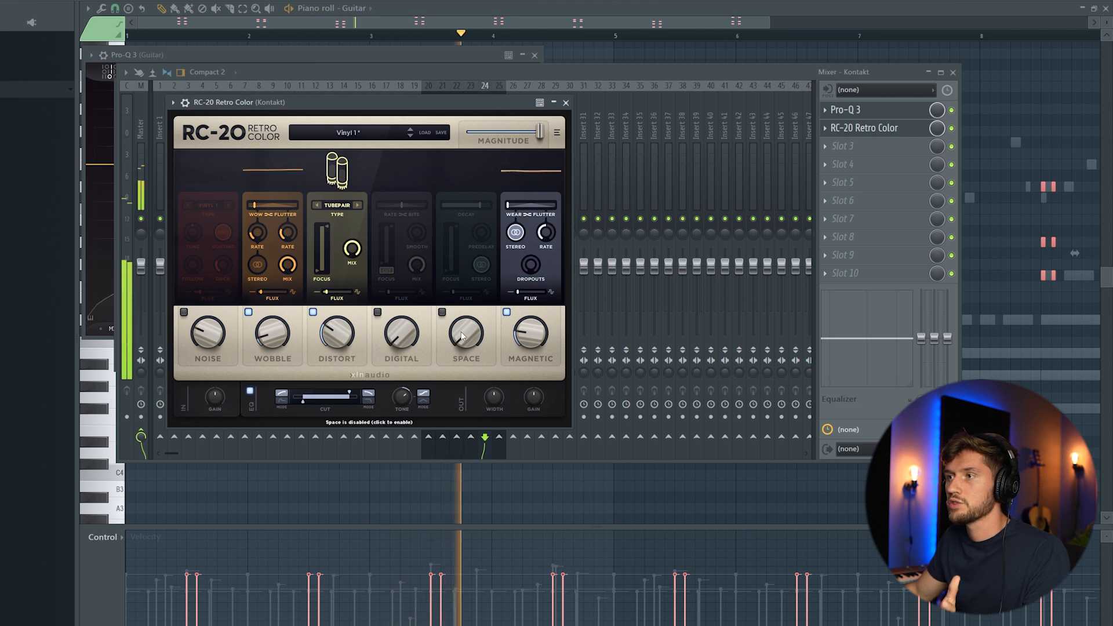
{"action": "left_click", "coordinate": [832, 149]}
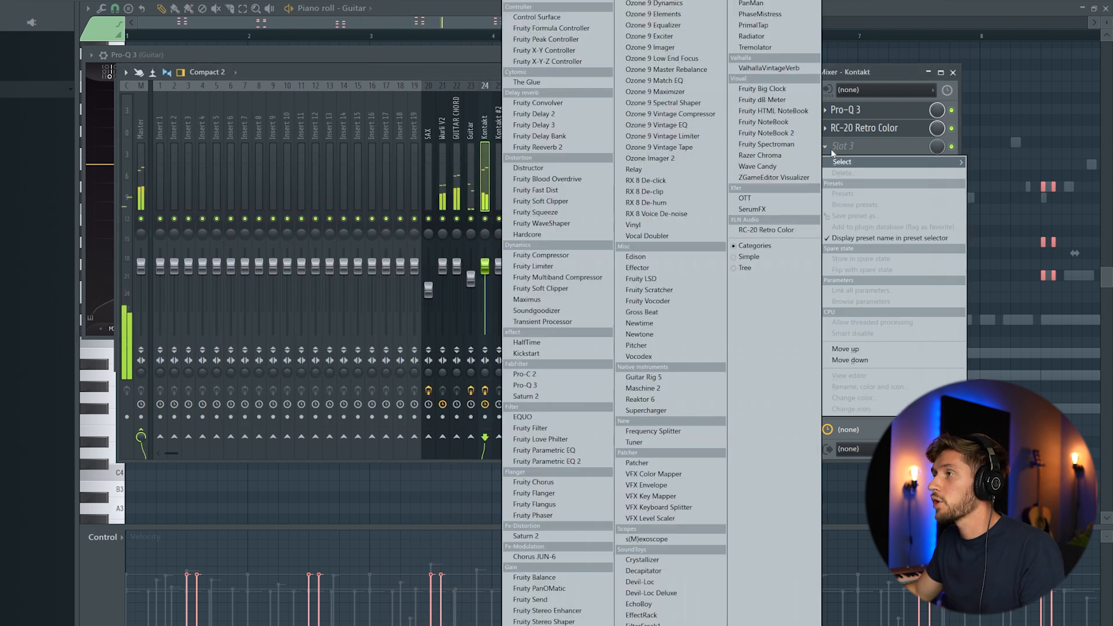
Load ValhallaVintageVerb: 0 ms predelay, 930 Hz/11370 Hz cuts, 2.63 s decay, Chamber mode, 18% mix
{"action": "left_click", "coordinate": [764, 68]}
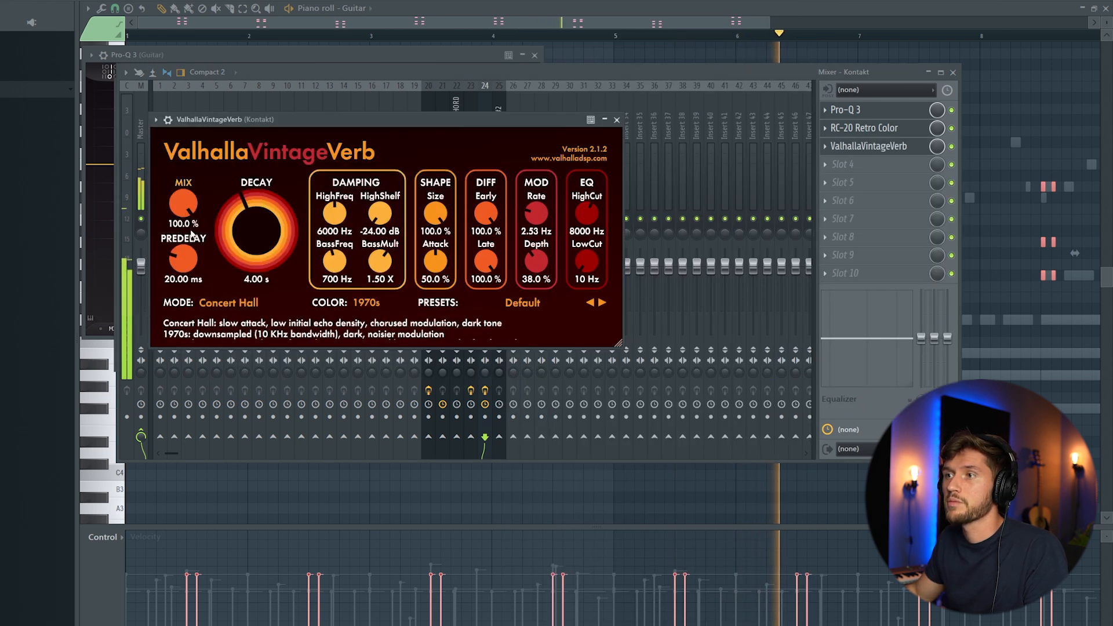
{"action": "left_click_drag", "start_coordinate": [181, 259], "coordinate": [189, 253]}
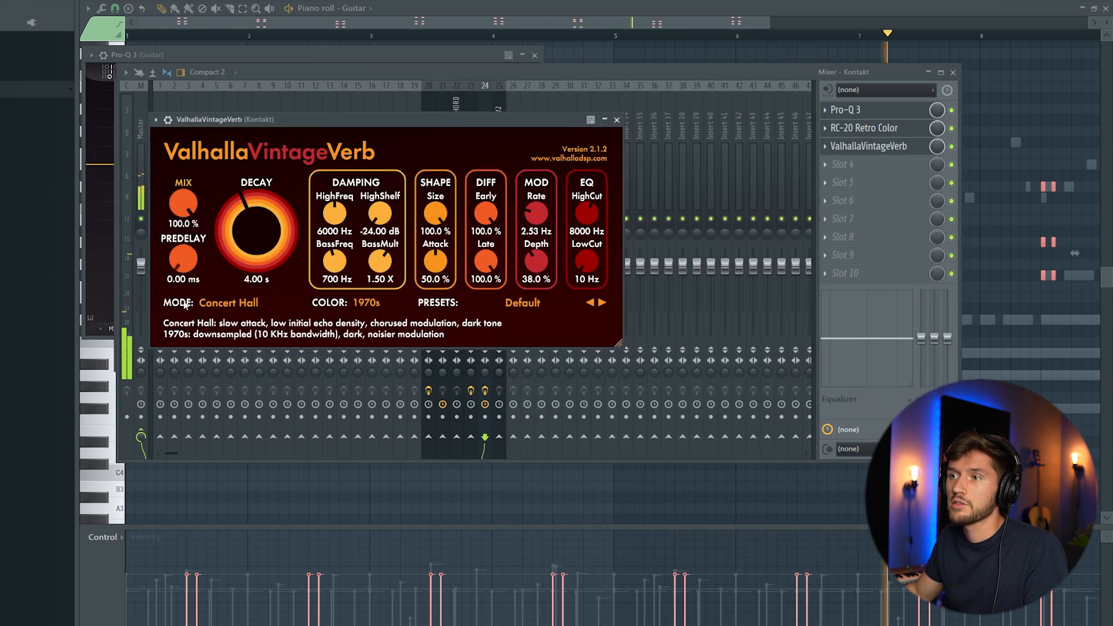
{"action": "left_click_drag", "start_coordinate": [189, 206], "coordinate": [189, 276]}
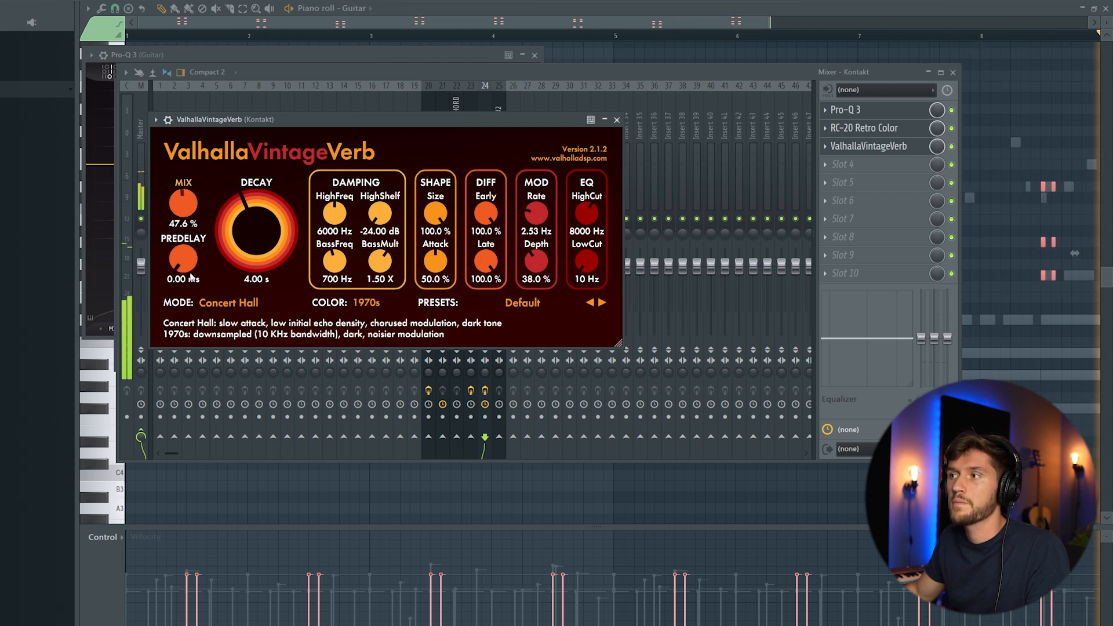
{"action": "left_click_drag", "start_coordinate": [592, 276], "coordinate": [584, 196]}
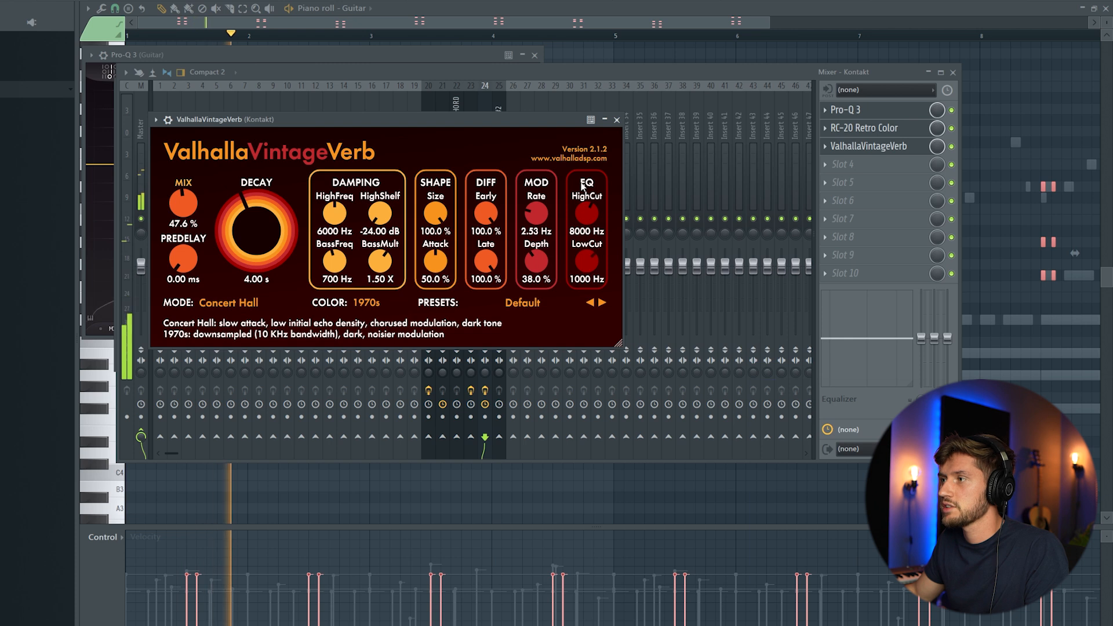
{"action": "left_click_drag", "start_coordinate": [587, 209], "coordinate": [592, 200]}
{"action": "left_click_drag", "start_coordinate": [256, 231], "coordinate": [256, 256]}
{"action": "left_click", "coordinate": [232, 304]}
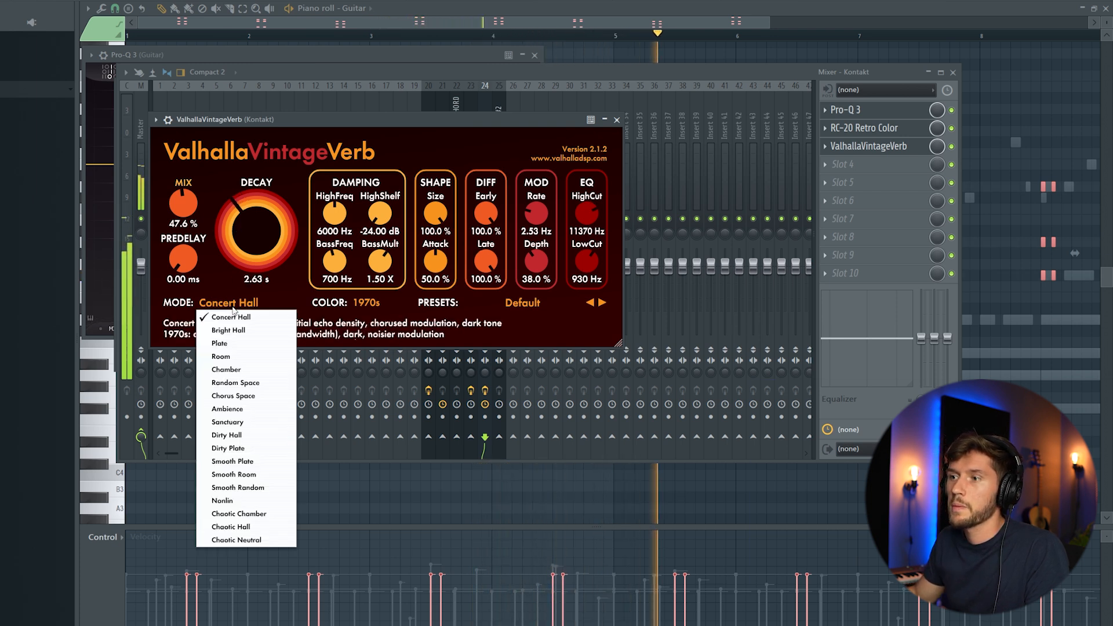
{"action": "left_click", "coordinate": [227, 370]}
{"action": "left_click_drag", "start_coordinate": [193, 212], "coordinate": [196, 243]}
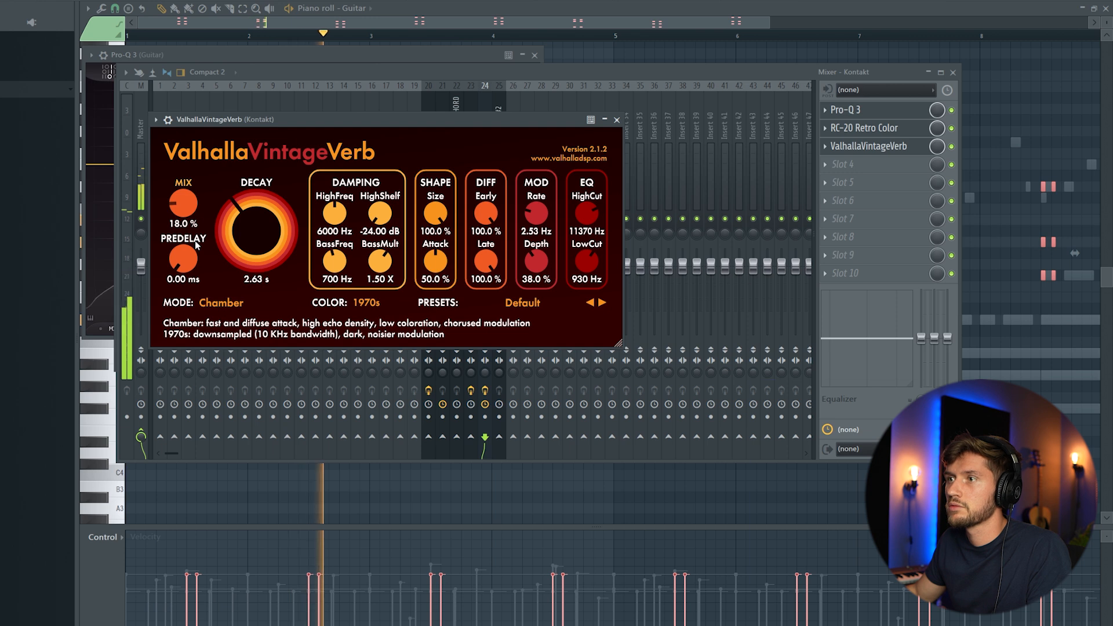
{"action": "key", "text": "Escape"}
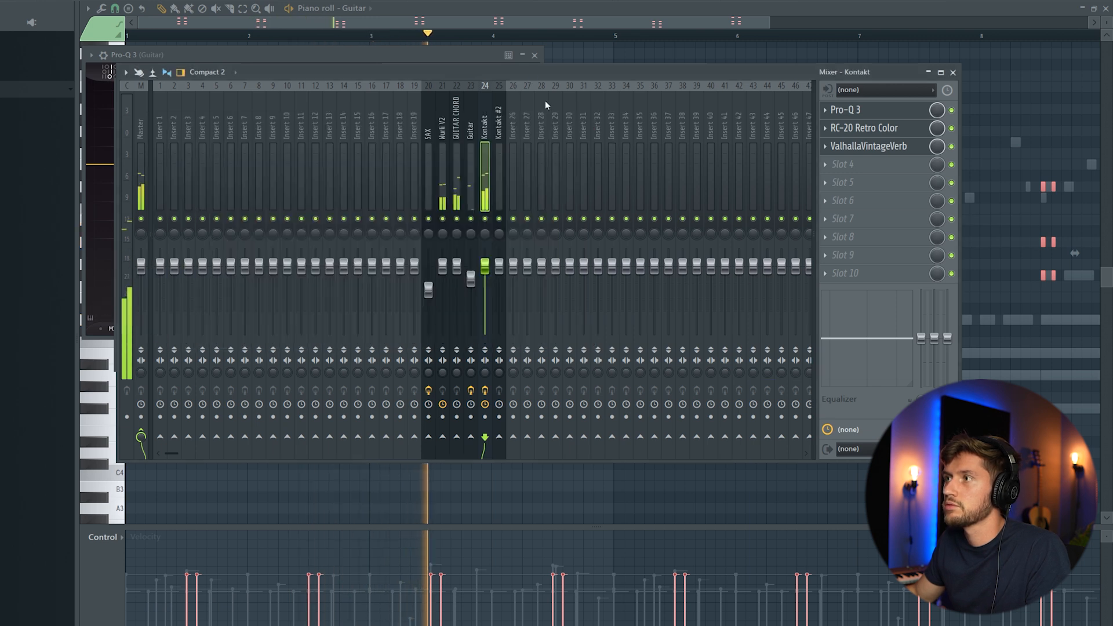
Lower the Kontakt track volume, audition the parts, and select the Kontakt #2 mixer track
{"action": "left_click_drag", "start_coordinate": [491, 270], "coordinate": [486, 276]}
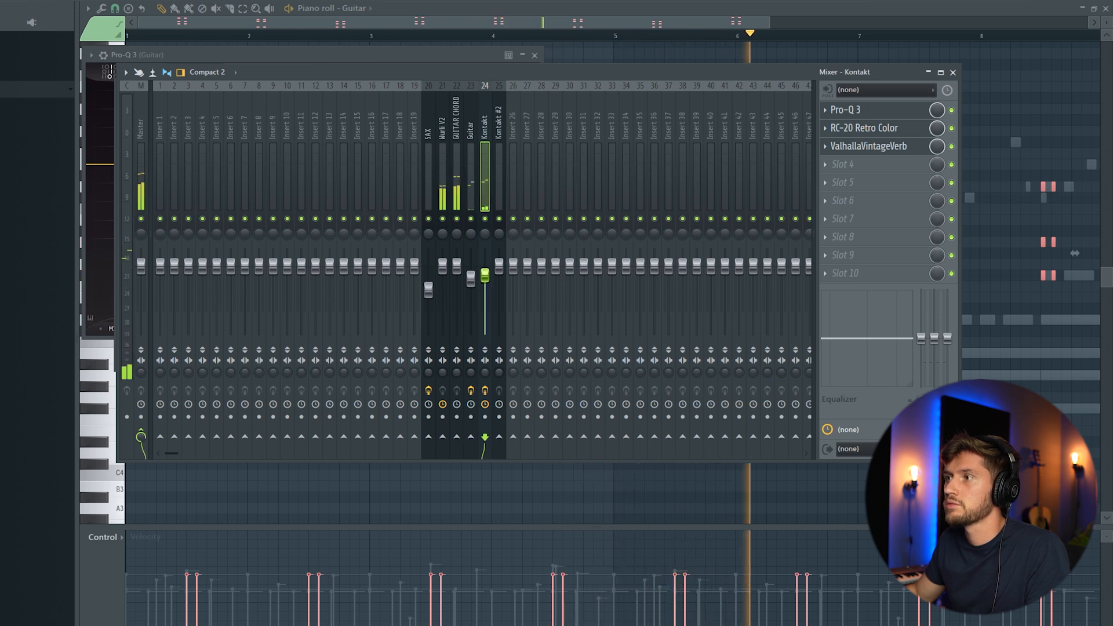
{"action": "key", "text": "F6"}
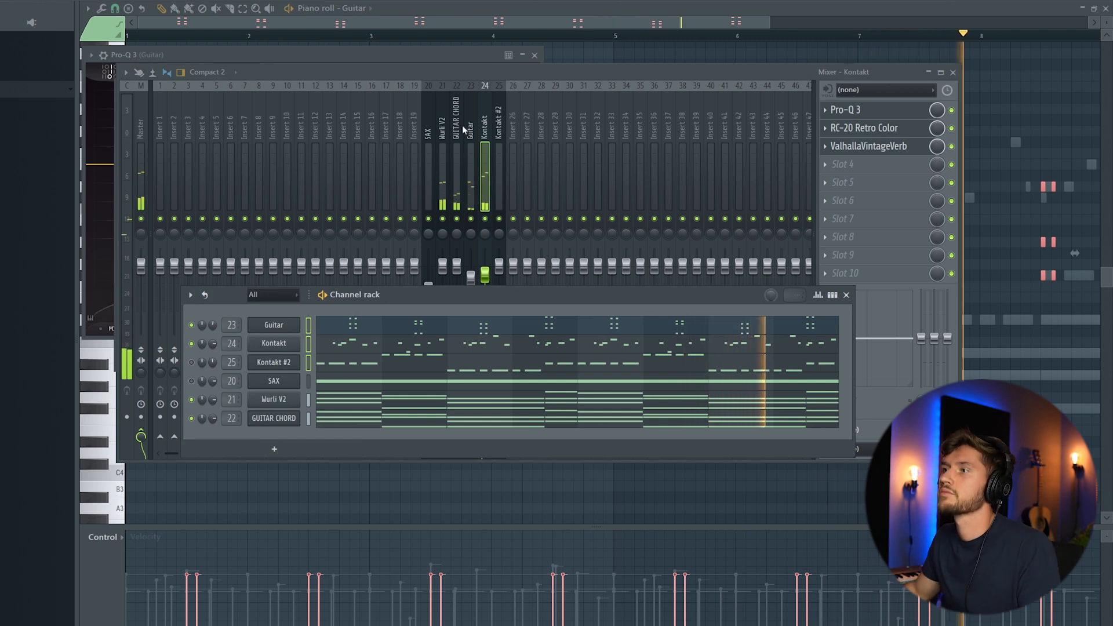
{"action": "left_click", "coordinate": [444, 123]}
{"action": "key", "text": "space"}
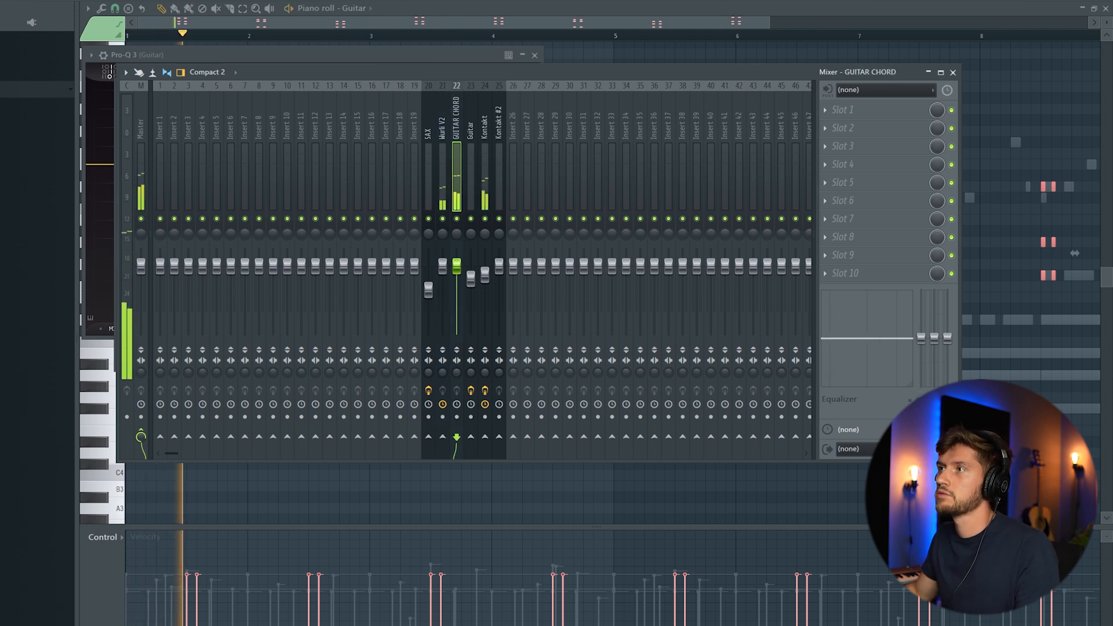
{"action": "key", "text": "F6"}
{"action": "key", "text": "space"}
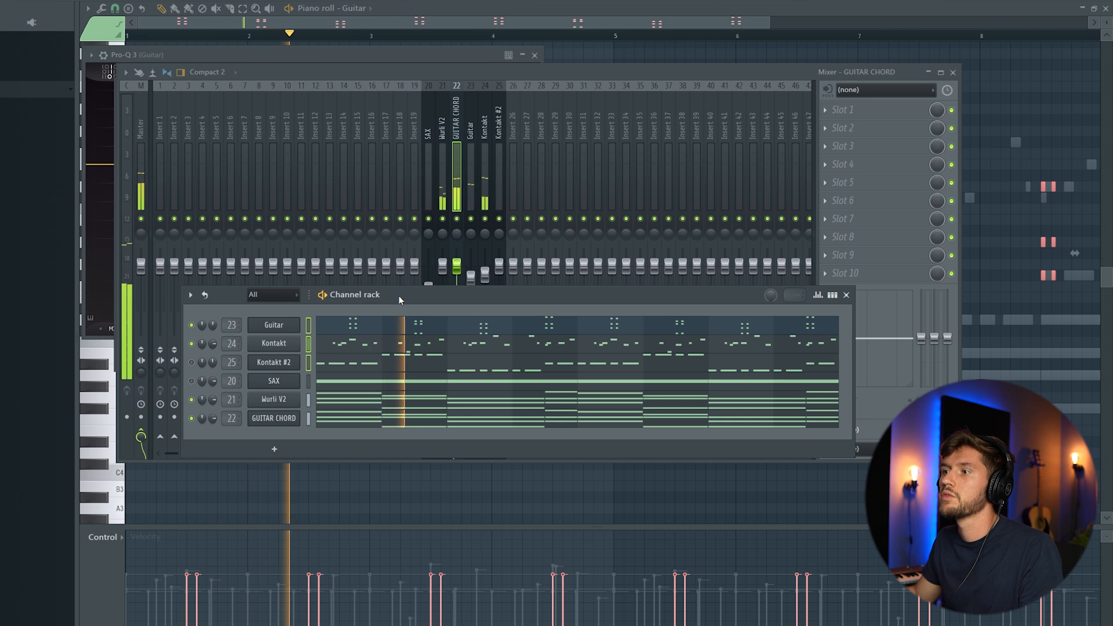
{"action": "key", "text": "space"}
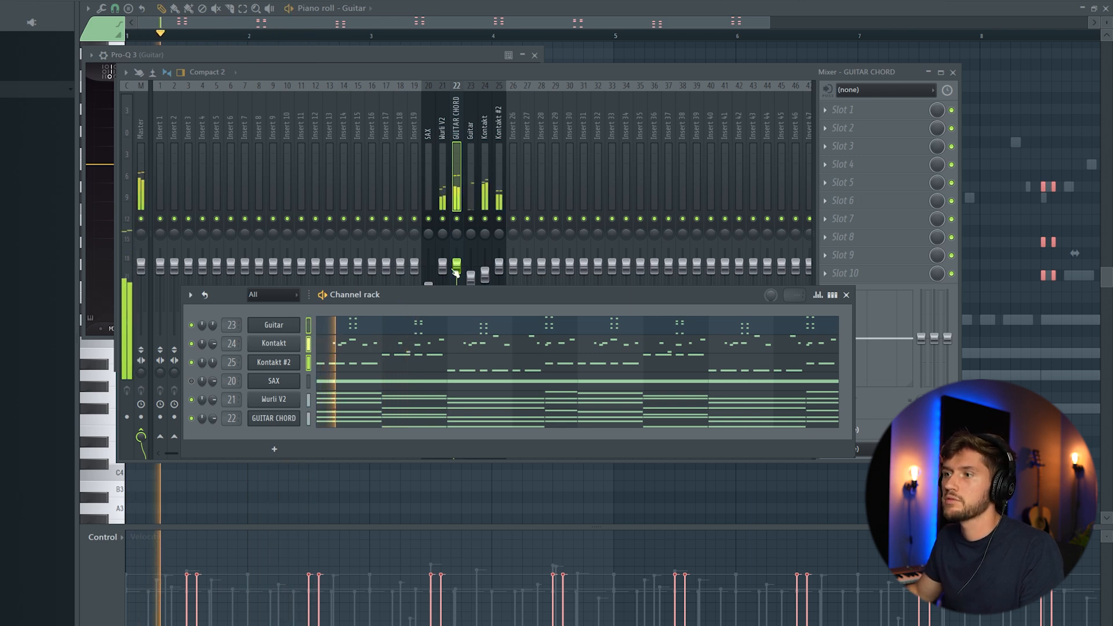
{"action": "left_click", "coordinate": [499, 169]}
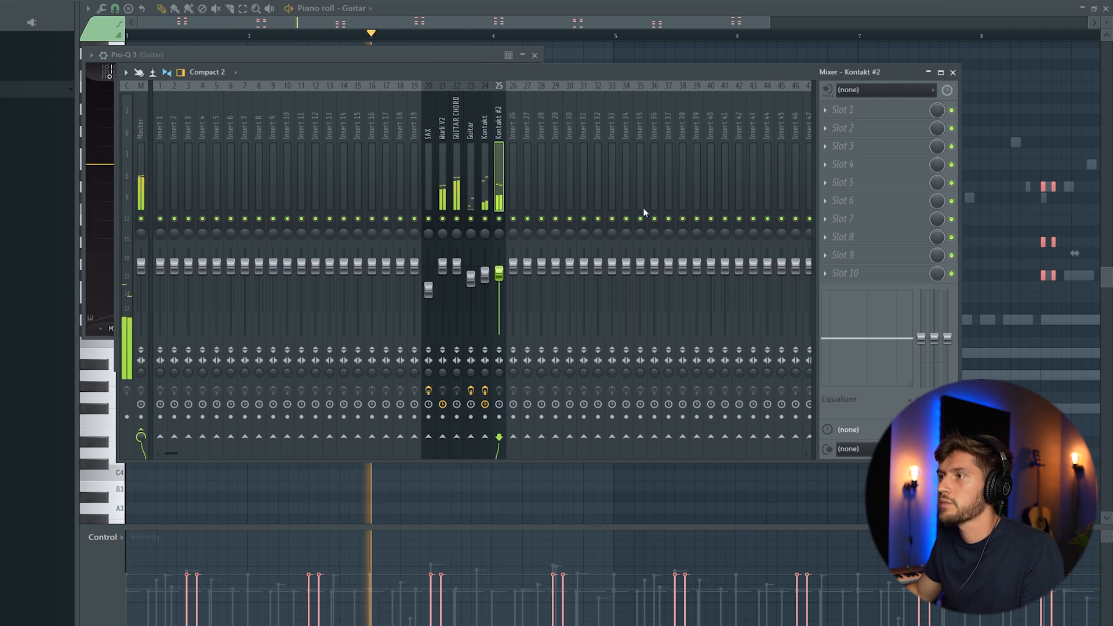
Load Pro-Q 3 on Kontakt #2 with a high cut near 3.1 kHz and a 6.7 dB dip around 160 Hz
{"action": "left_click", "coordinate": [840, 110]}
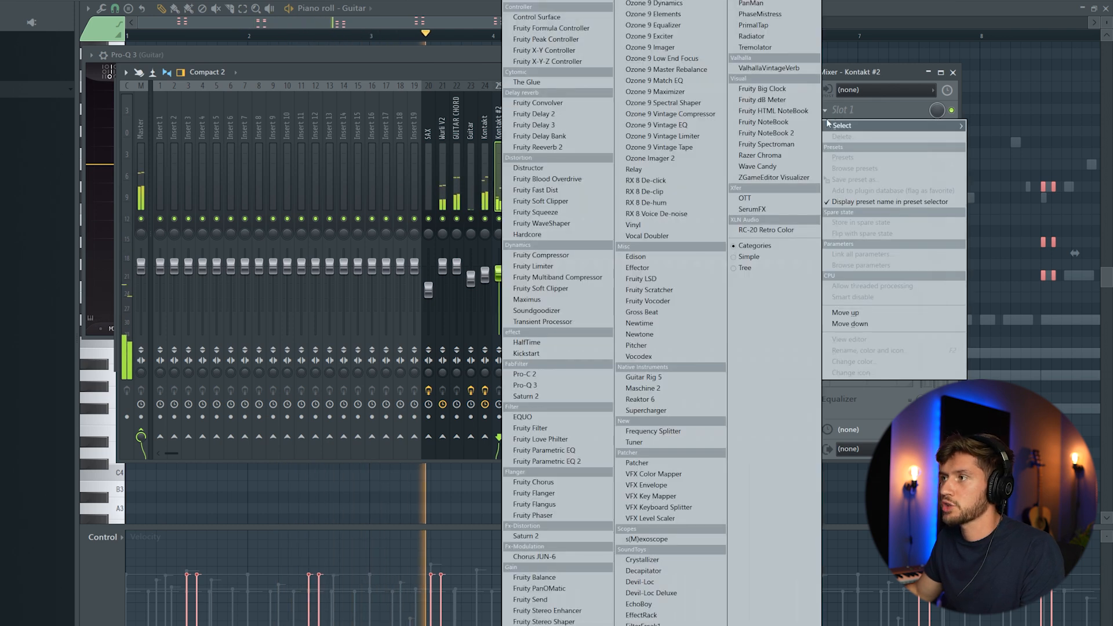
{"action": "left_click", "coordinate": [547, 386]}
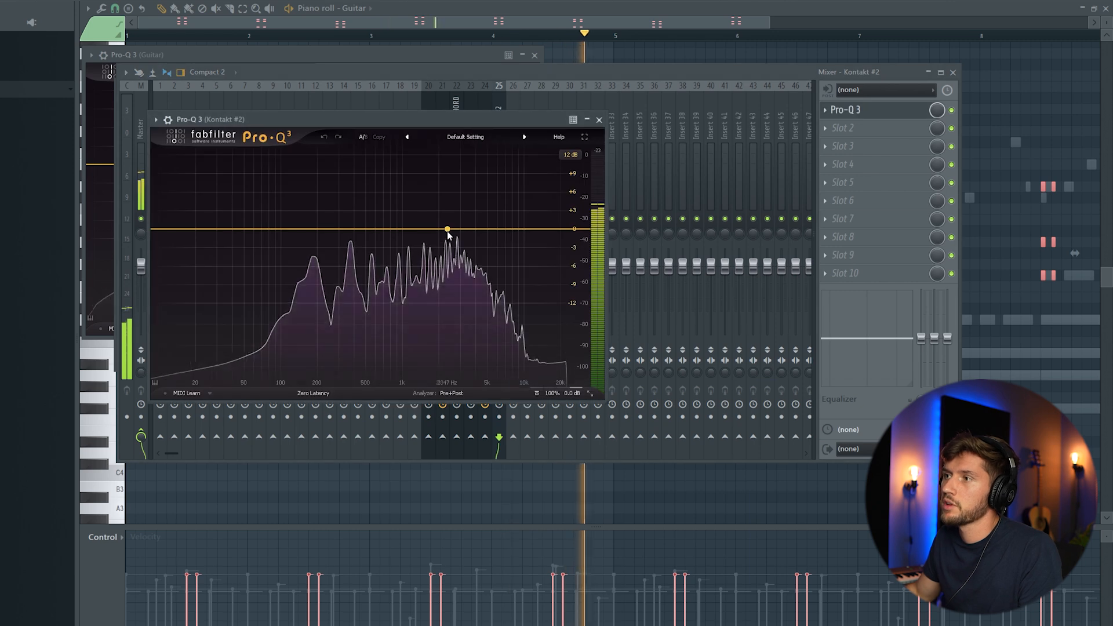
{"action": "left_click_drag", "start_coordinate": [449, 229], "coordinate": [454, 220]}
{"action": "right_click", "coordinate": [453, 224]}
{"action": "mouse_move", "coordinate": [511, 264]}
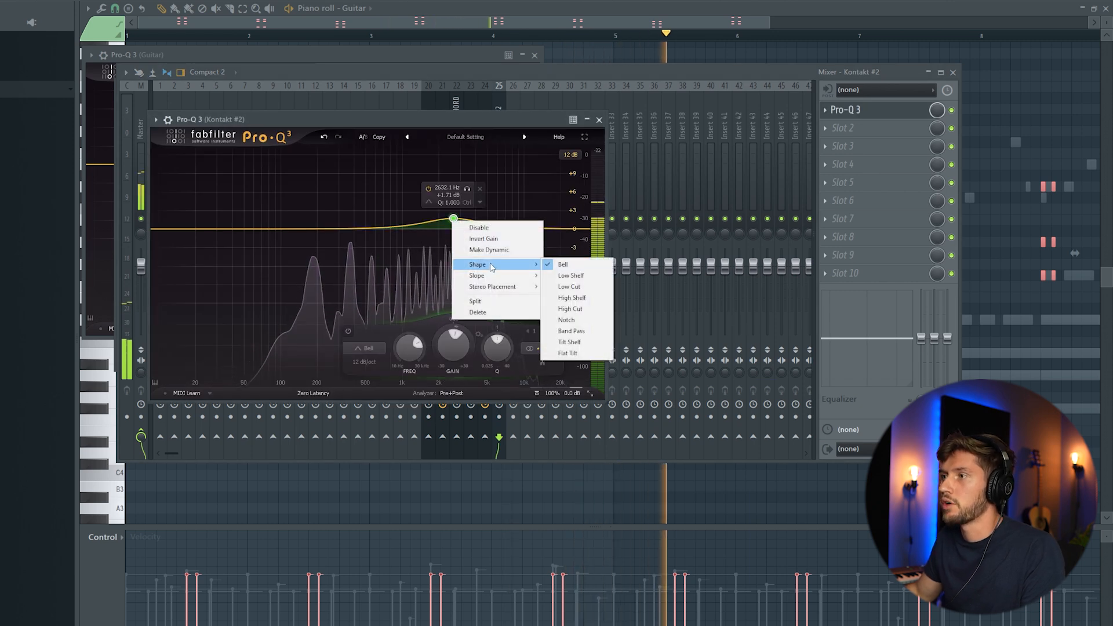
{"action": "left_click", "coordinate": [582, 309]}
{"action": "left_click_drag", "start_coordinate": [454, 229], "coordinate": [451, 231]}
{"action": "left_click_drag", "start_coordinate": [318, 232], "coordinate": [306, 272]}
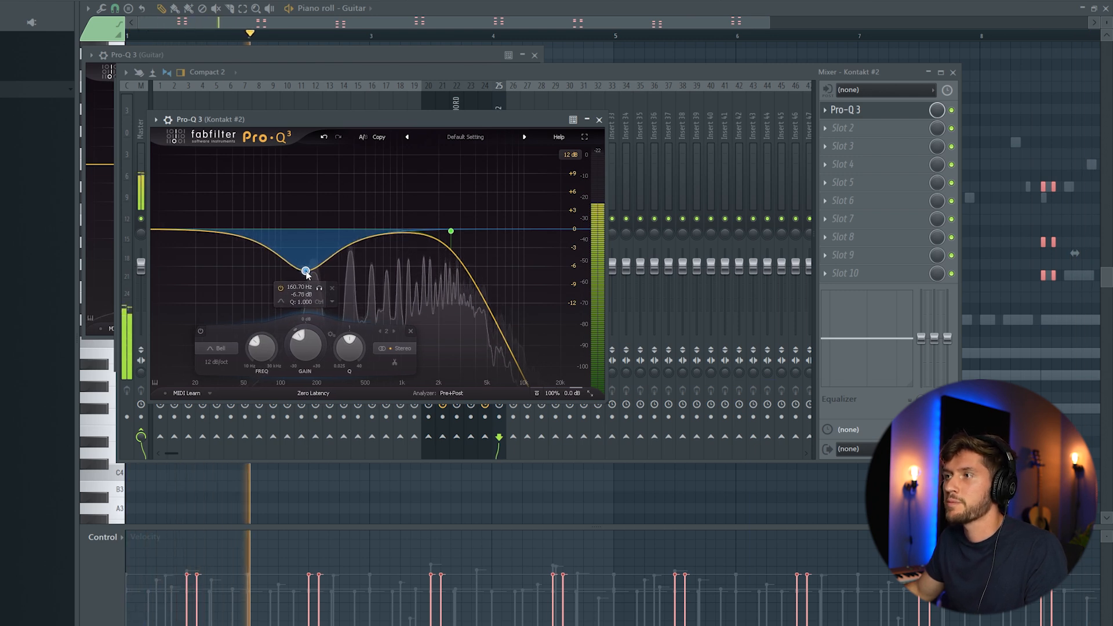
{"action": "left_click", "coordinate": [660, 72]}
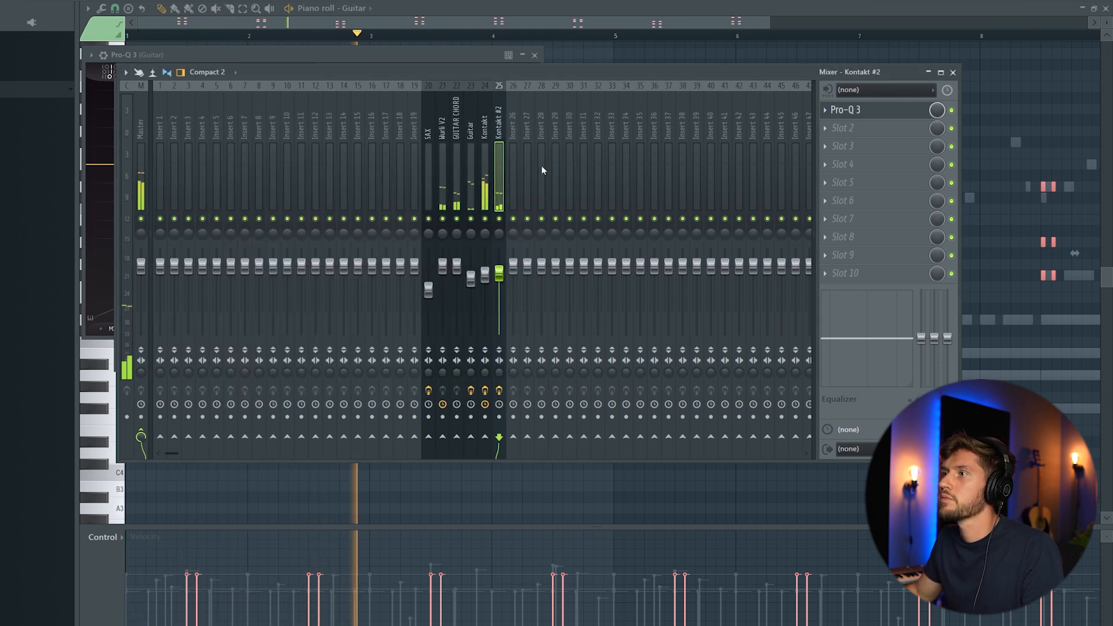
{"action": "left_click", "coordinate": [830, 128]}
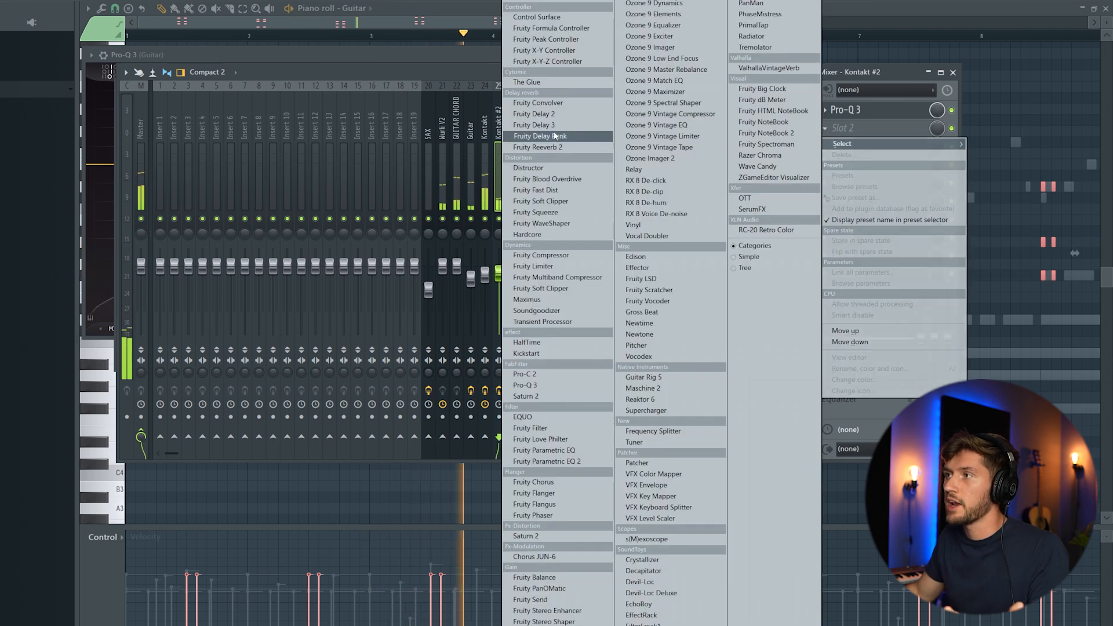
Load Fruity Delay 2 into slot 2 after Pro-Q 3 and audition the Kontakt #2 part
{"action": "left_click", "coordinate": [534, 114]}
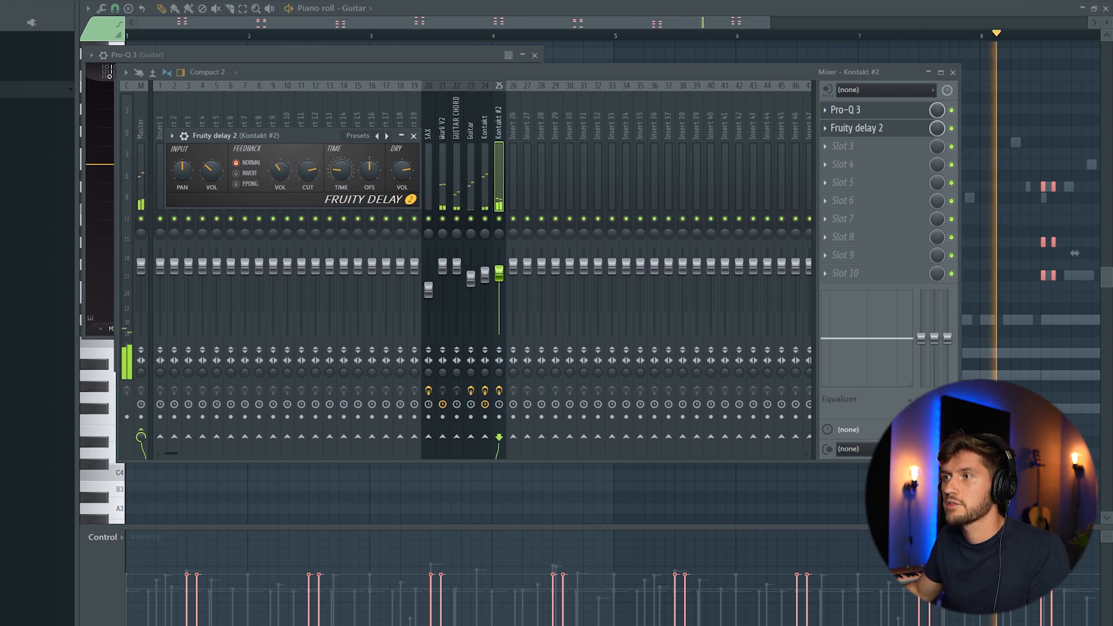
{"action": "key", "text": "F6"}
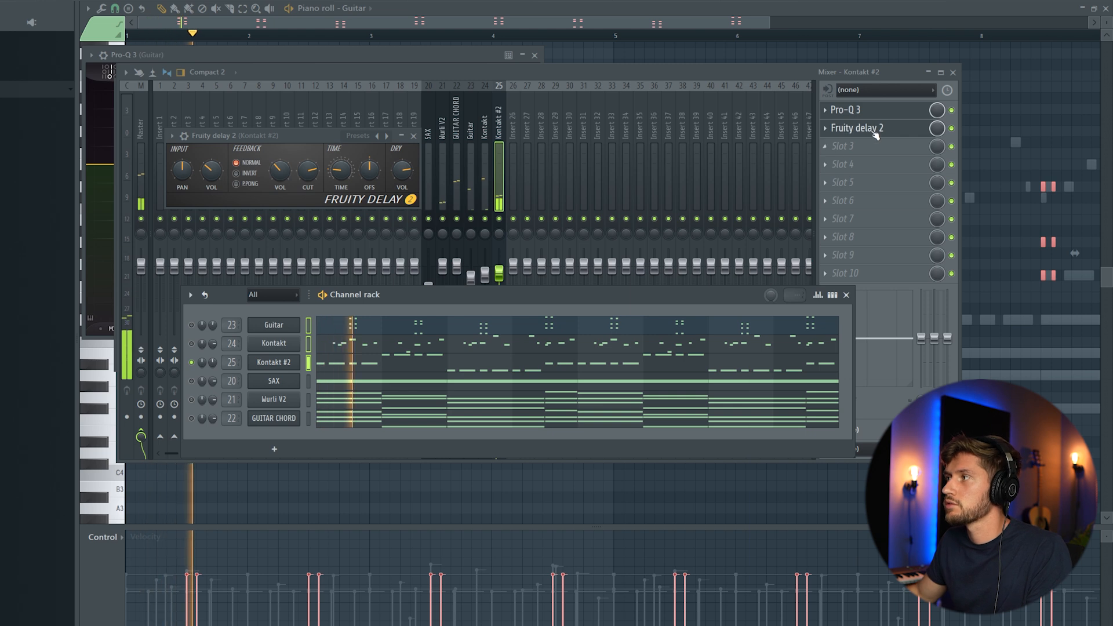
{"action": "key", "text": "F6"}
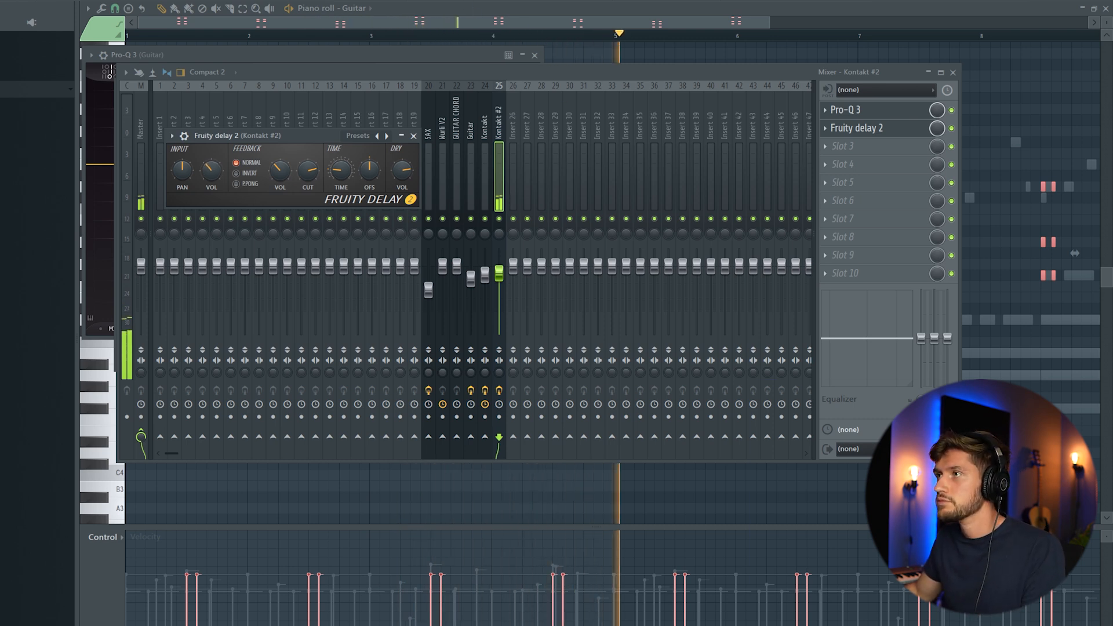
{"action": "key", "text": "F6"}
{"action": "key", "text": "space"}
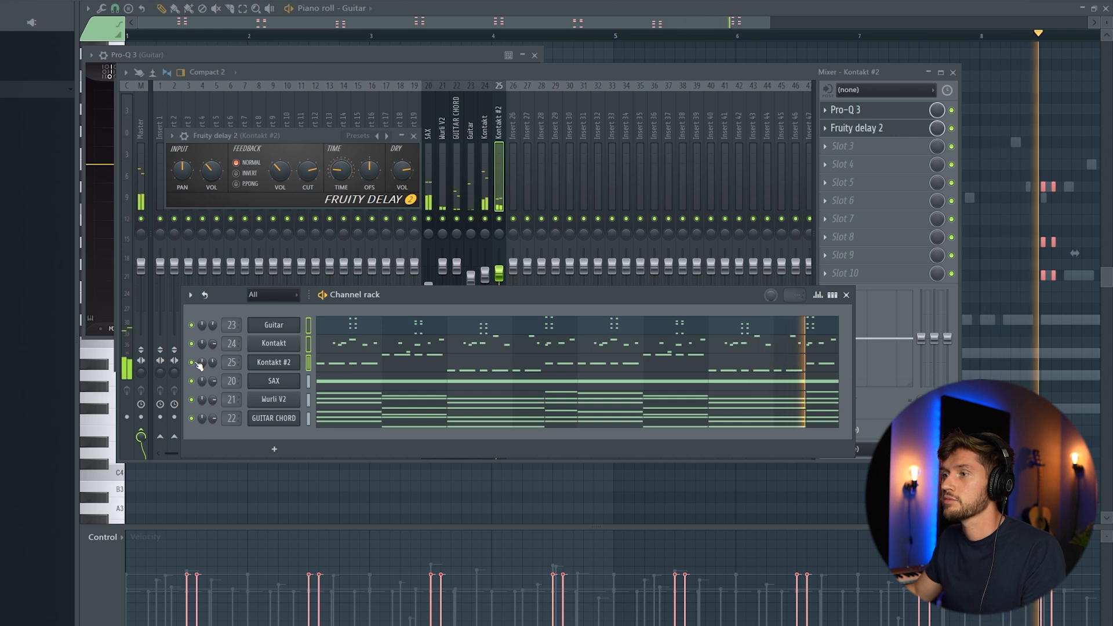
Stop playback and add SB - KICK (6) from African Sample Pack Vol.1 Kicks to the channel rack
{"action": "key", "text": "space"}
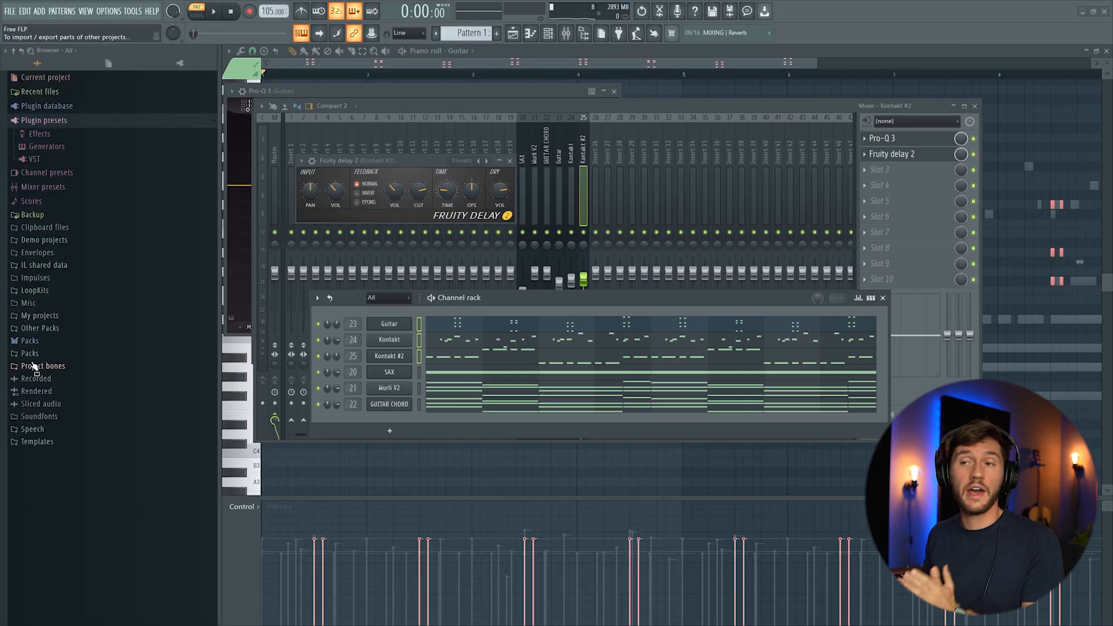
{"action": "left_click", "coordinate": [29, 353]}
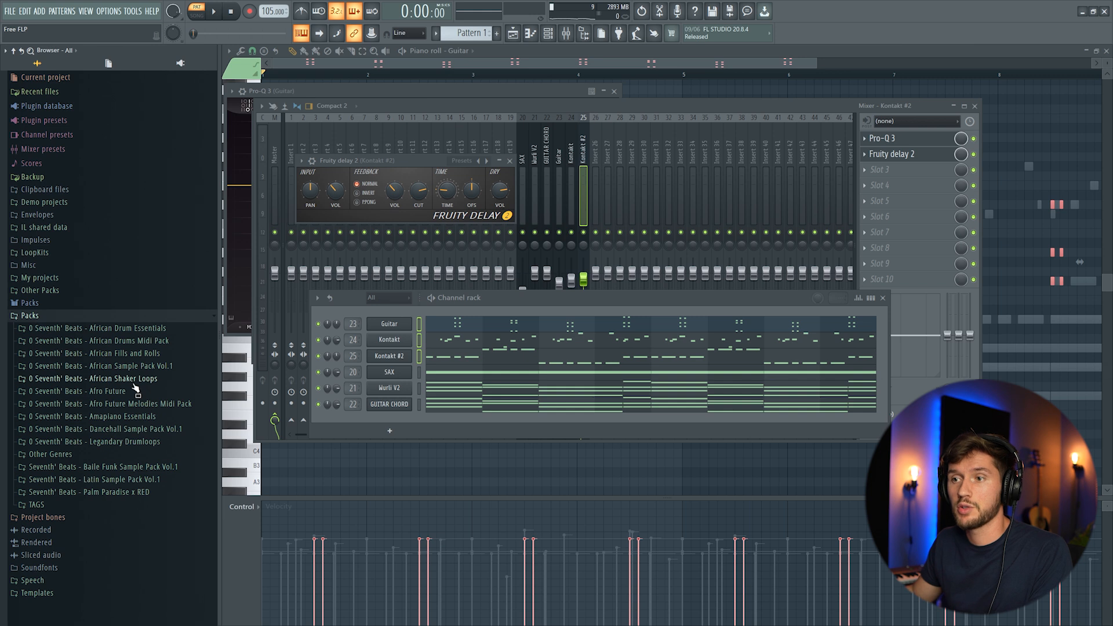
{"action": "left_click", "coordinate": [157, 367]}
{"action": "left_click", "coordinate": [88, 403]}
{"action": "scroll", "coordinate": [81, 400], "scroll_direction": "down", "scroll_amount": 3}
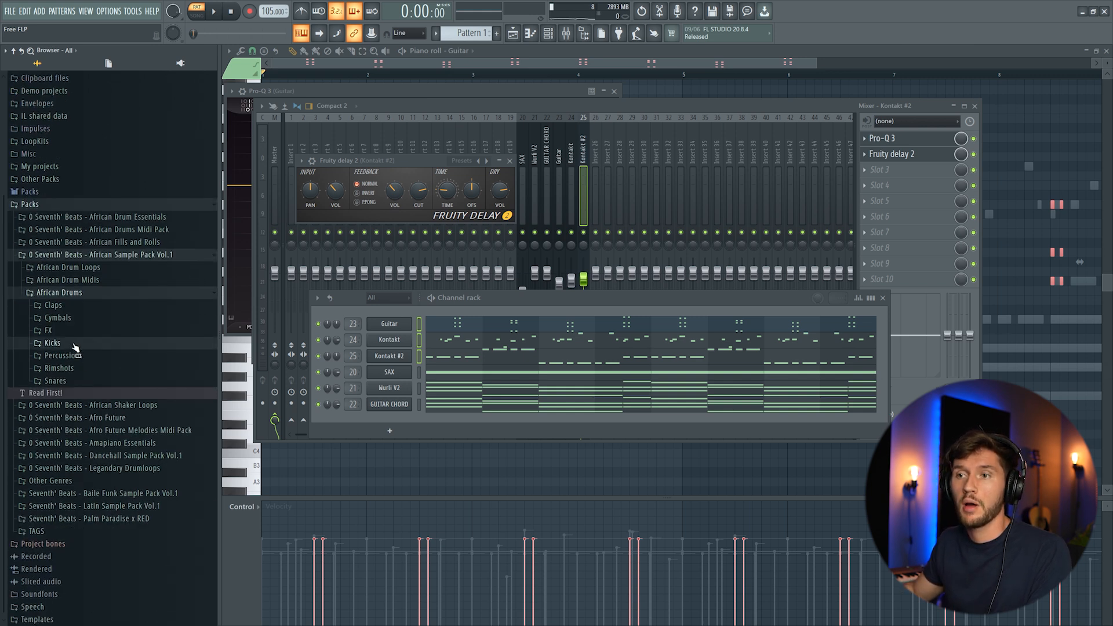
{"action": "left_click", "coordinate": [52, 343]}
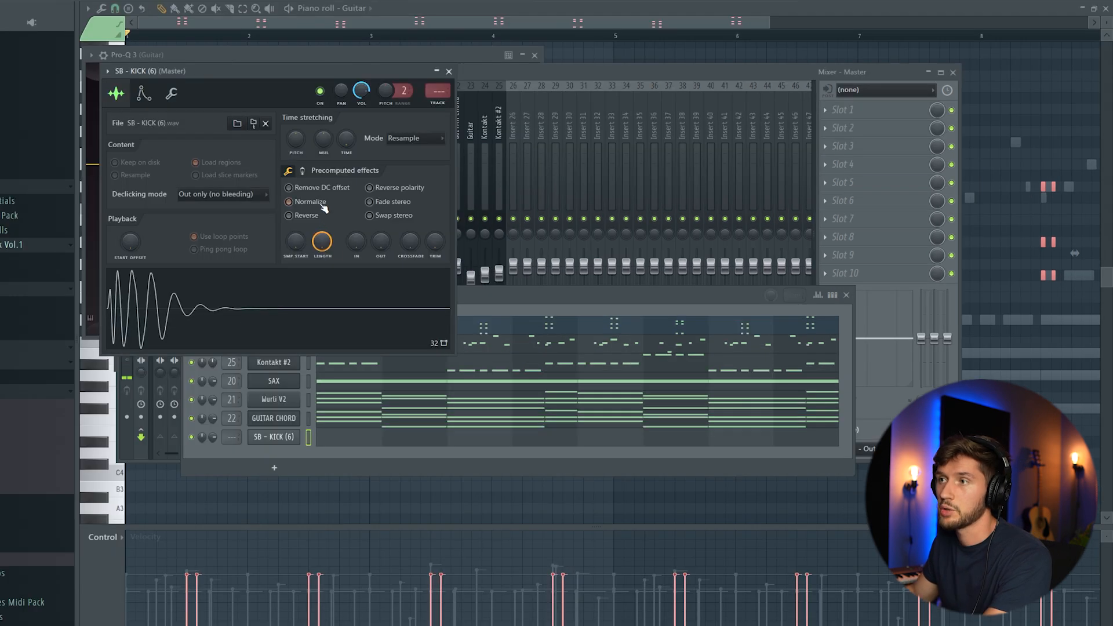
{"action": "left_click", "coordinate": [537, 298]}
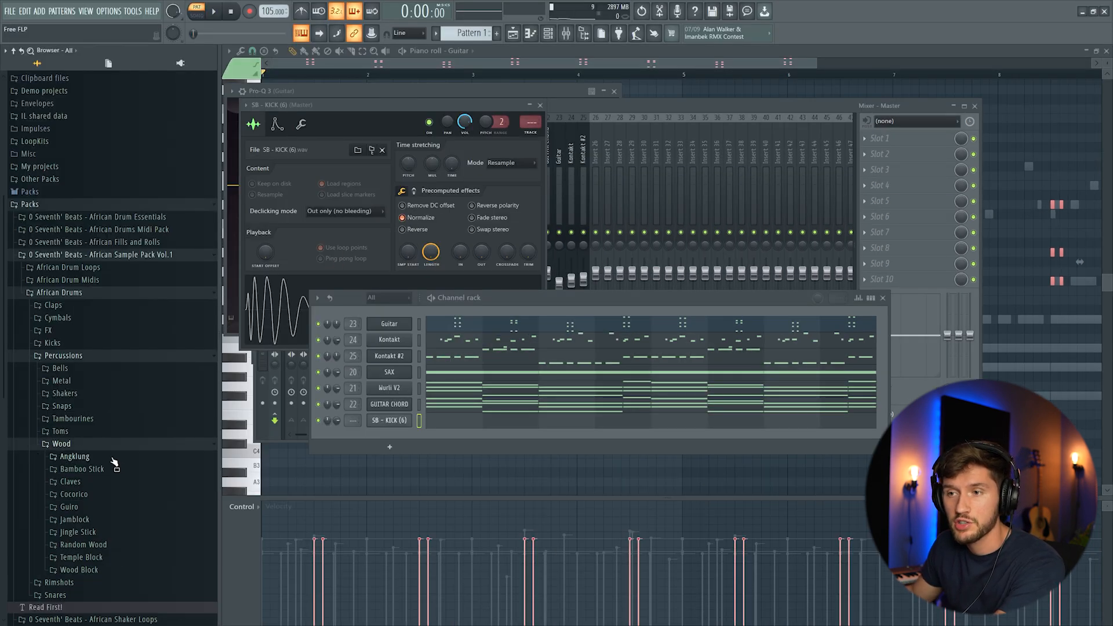
{"action": "scroll", "coordinate": [114, 462], "scroll_direction": "down", "scroll_amount": 5}
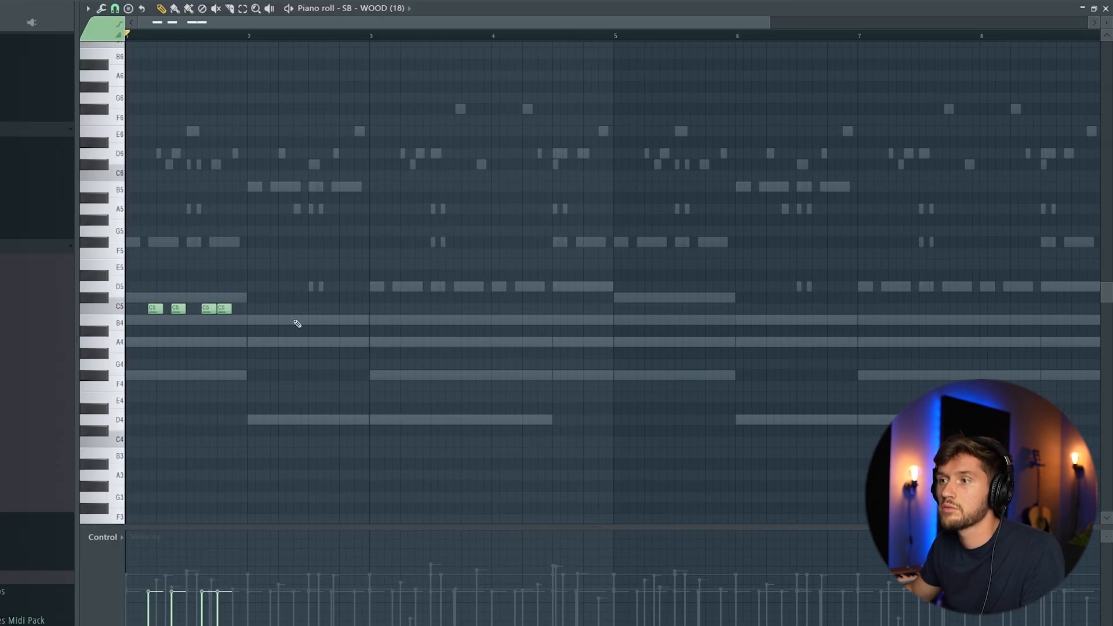
Raise the first C5 wood note's velocity and audition the SB - WOOD (18) pattern
{"action": "key", "text": "space"}
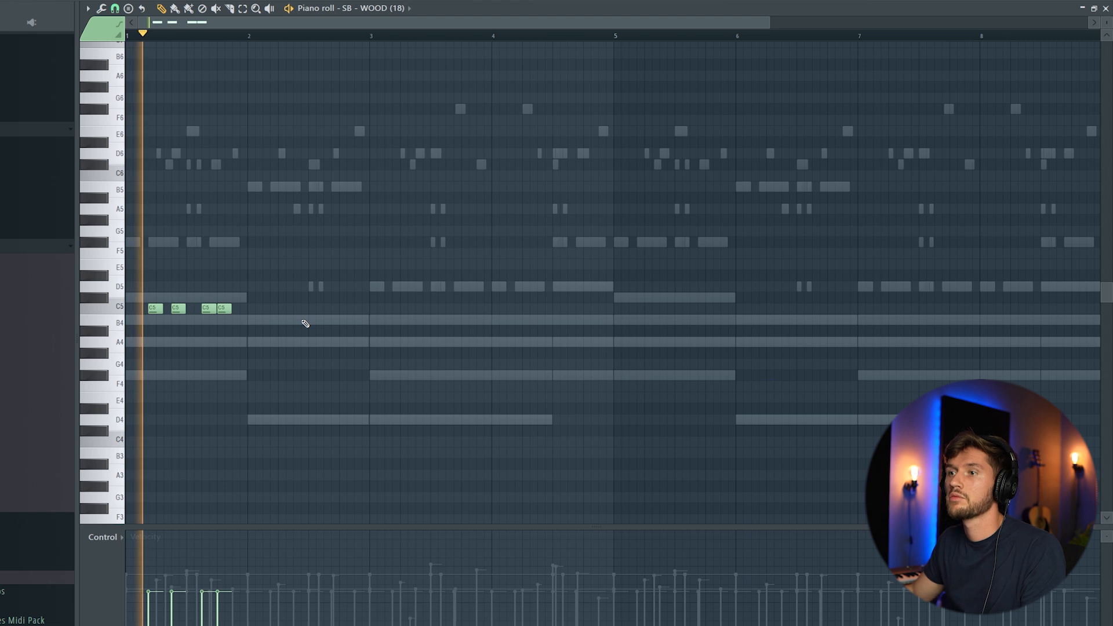
{"action": "key", "text": "space"}
{"action": "left_click", "coordinate": [163, 573]}
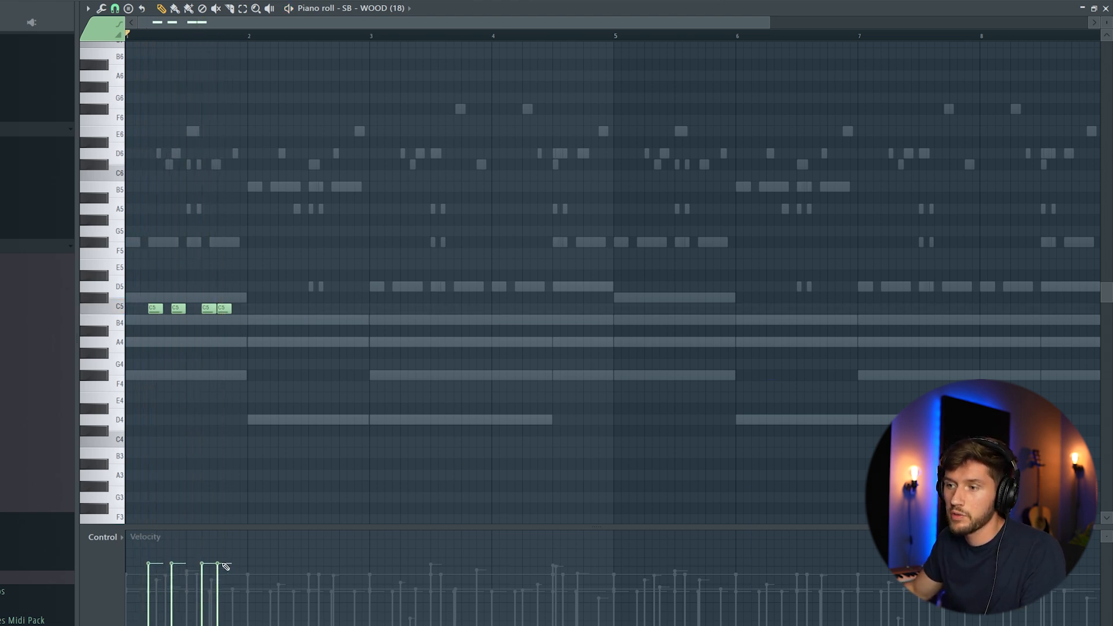
{"action": "key", "text": "space"}
{"action": "key", "text": "ctrl+a"}
{"action": "key", "text": "space"}
Duplicate the four wood notes out to bar 8, aligning the copies in bars 5–8
{"action": "key", "text": "ctrl+b"}
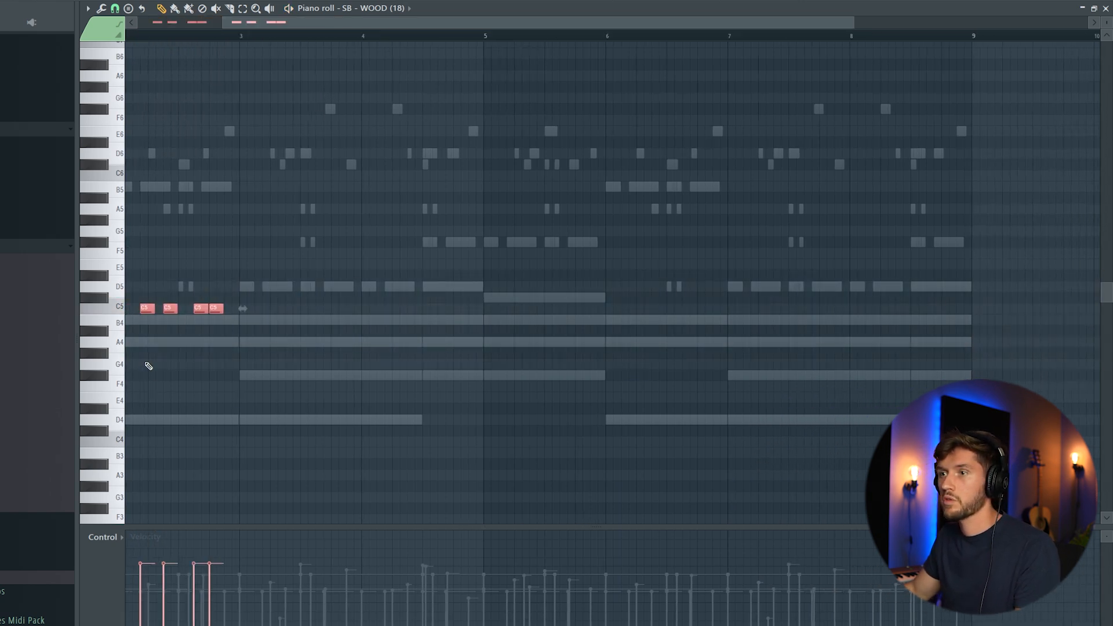
{"action": "key", "text": "ctrl+a"}
{"action": "key", "text": "ctrl+b"}
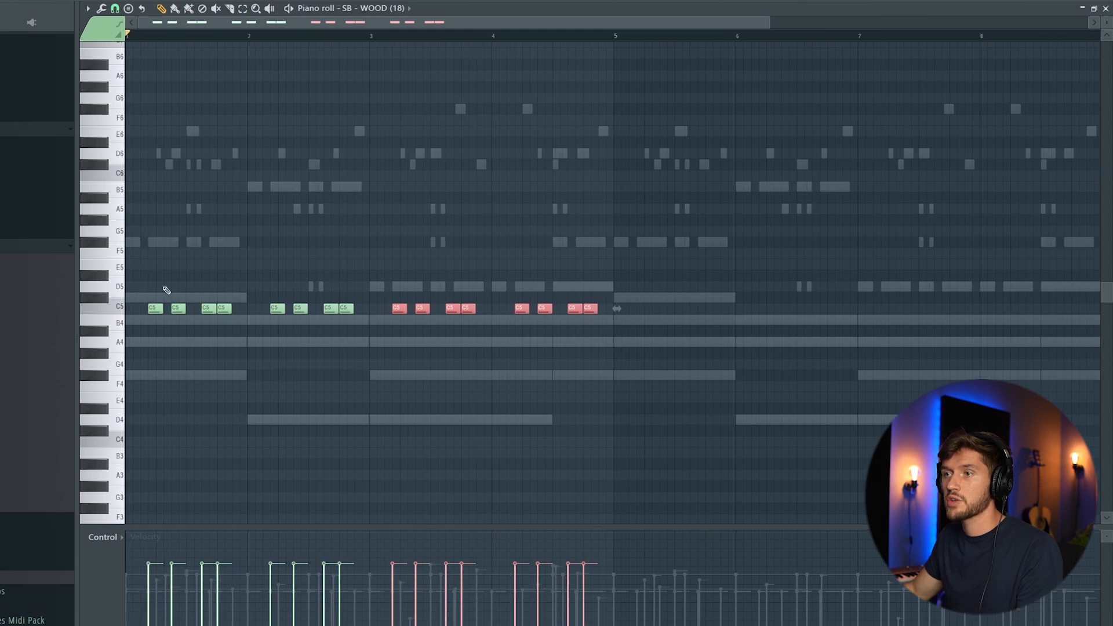
{"action": "key", "text": "ctrl+b"}
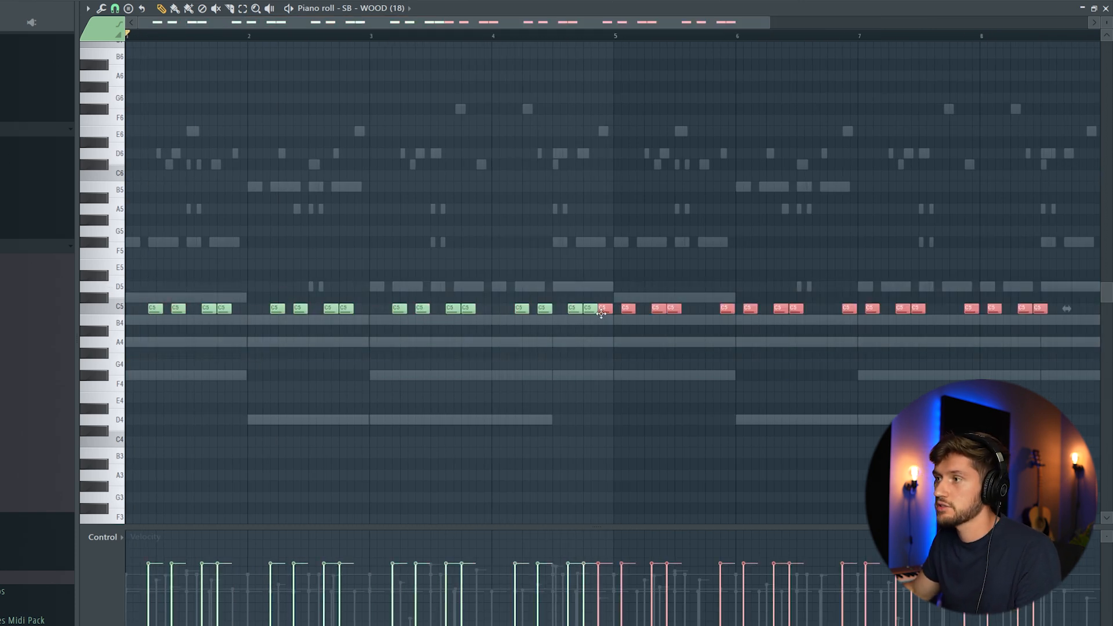
{"action": "left_click_drag", "start_coordinate": [605, 310], "coordinate": [643, 309]}
{"action": "key", "text": "space"}
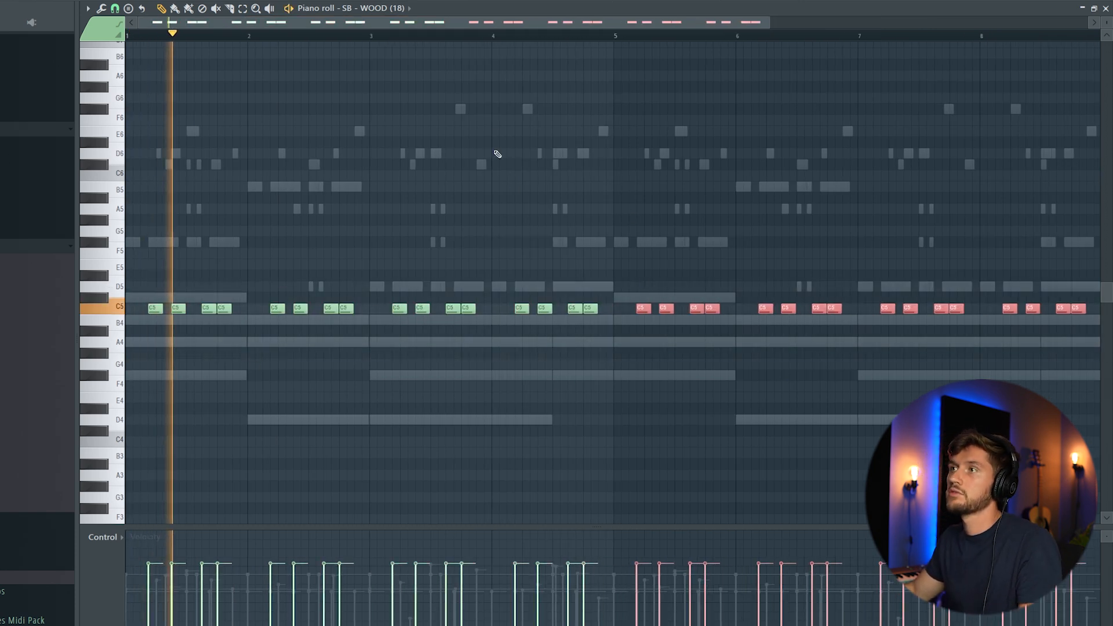
Open the SB - KICK (6) notes in the piano roll from the channel rack
{"action": "left_click", "coordinate": [12, 247]}
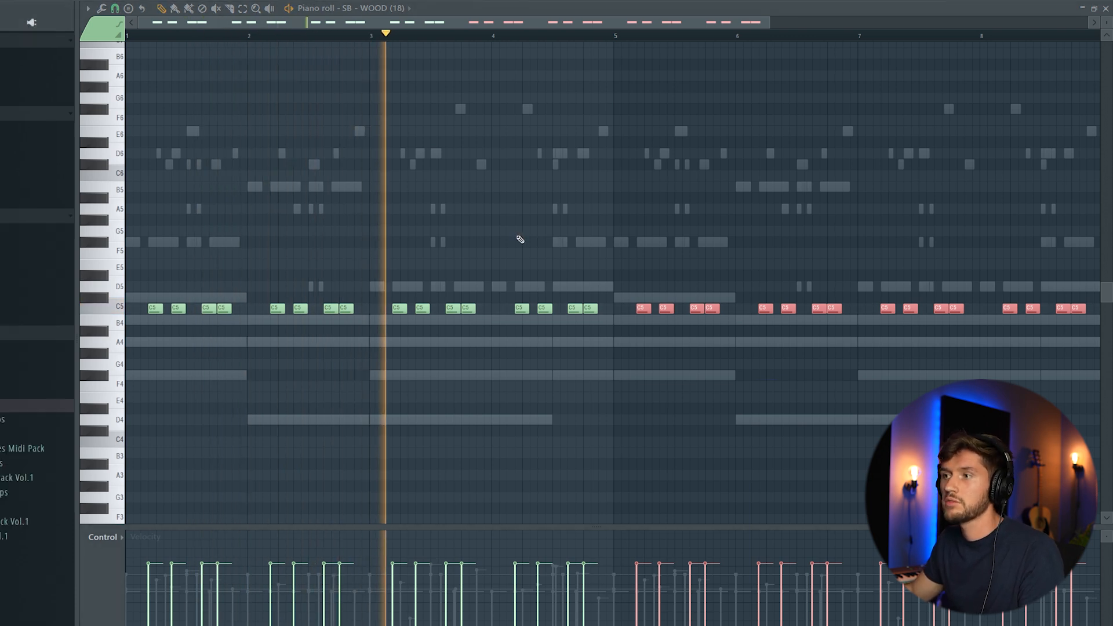
{"action": "key", "text": "F6"}
{"action": "key", "text": "space"}
{"action": "left_click", "coordinate": [345, 441]}
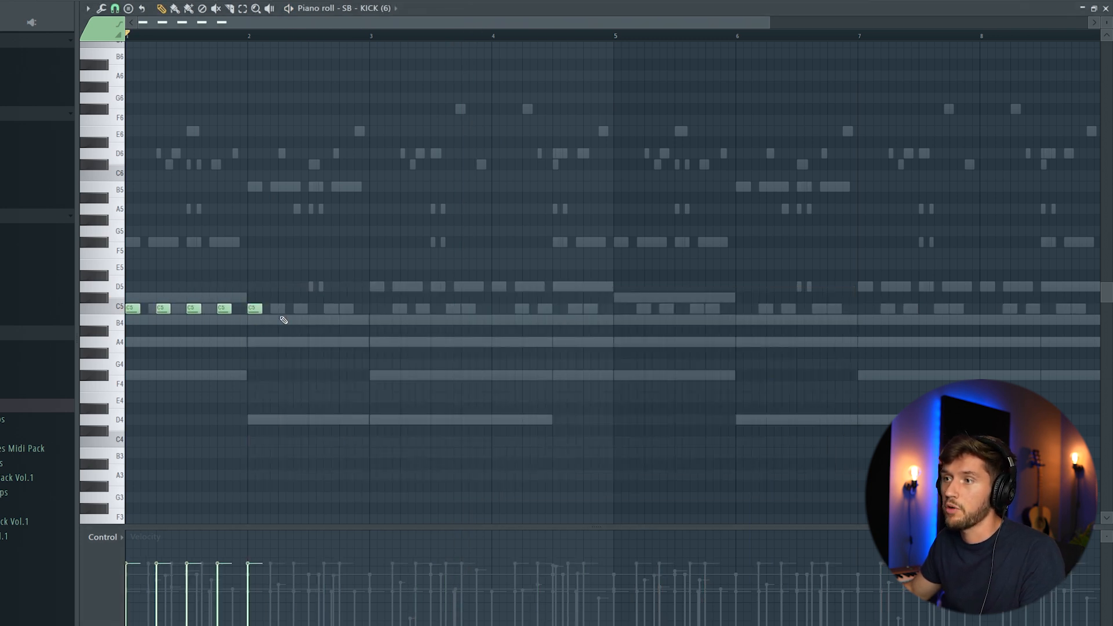
Duplicate the SB - KICK (6) C5 hits with Ctrl+B until they fill all eight bars
{"action": "key", "text": "ctrl+a"}
{"action": "left_click_drag", "start_coordinate": [377, 23], "coordinate": [468, 32]}
{"action": "key", "text": "ctrl+b"}
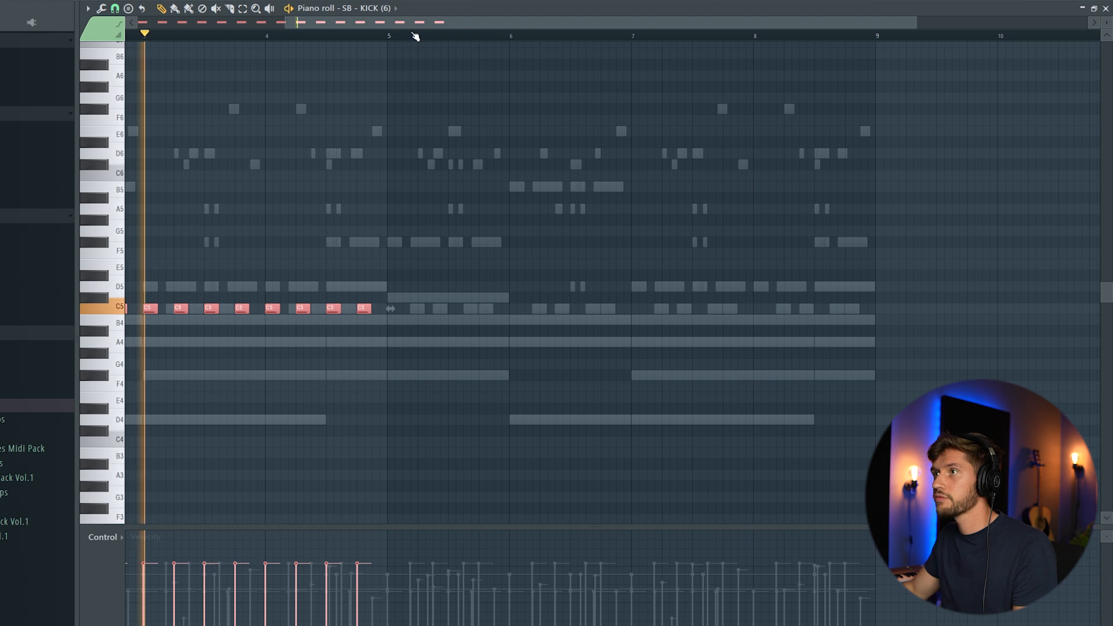
{"action": "key", "text": "ctrl+a"}
{"action": "key", "text": "ctrl+b"}
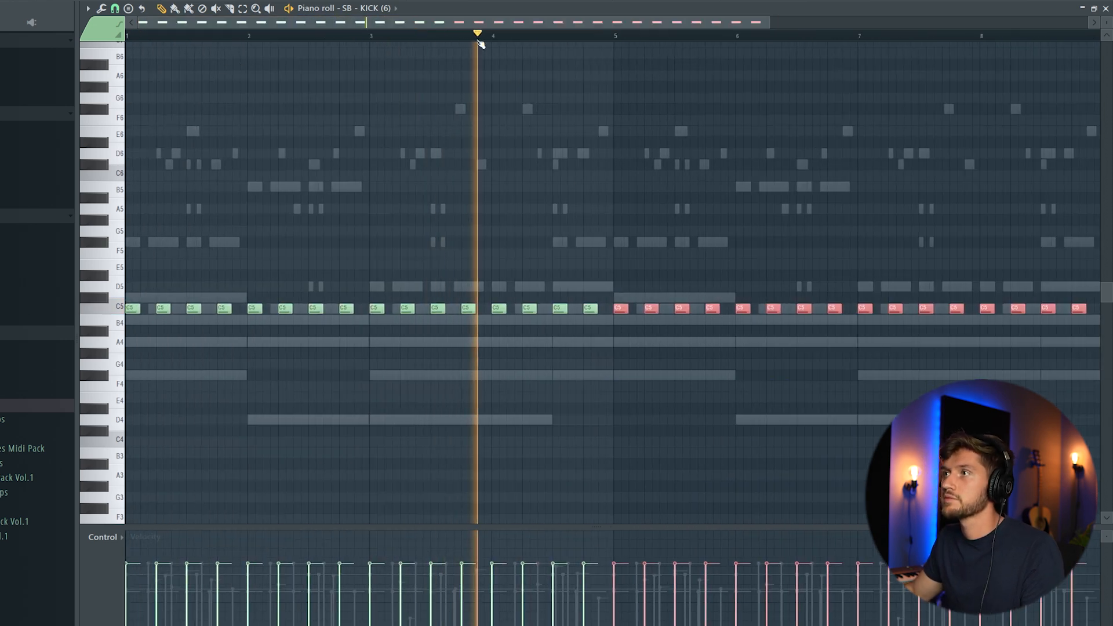
{"action": "key", "text": "F6"}
{"action": "left_click_drag", "start_coordinate": [468, 295], "coordinate": [457, 345]}
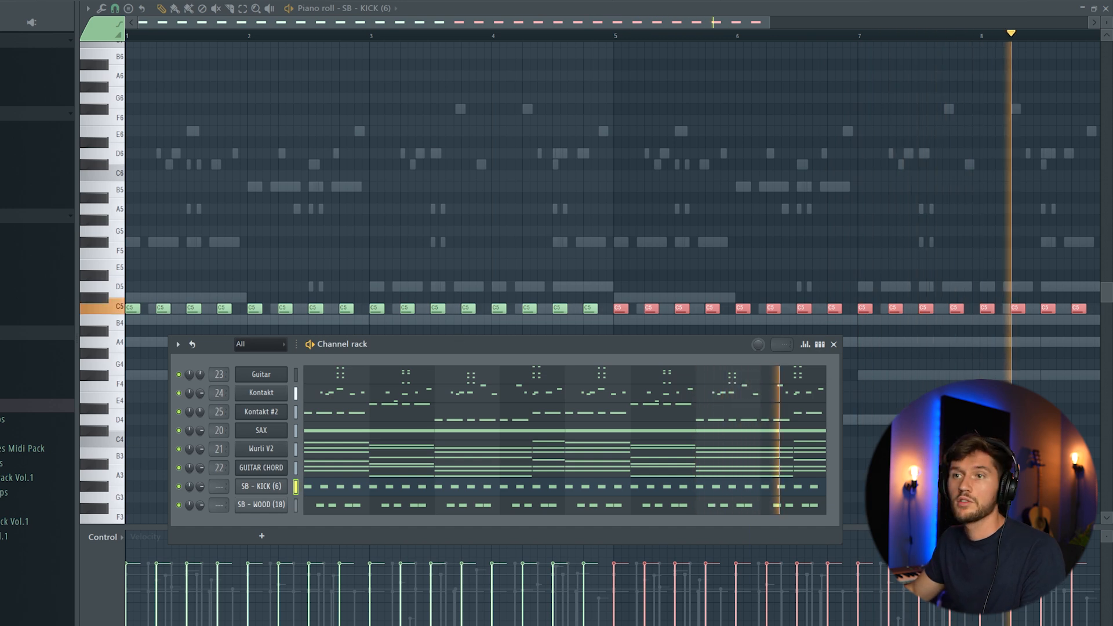
Paste the kick notes into SB - RIMSHOT (11) and check its C5 hits in the piano roll
{"action": "key", "text": "space"}
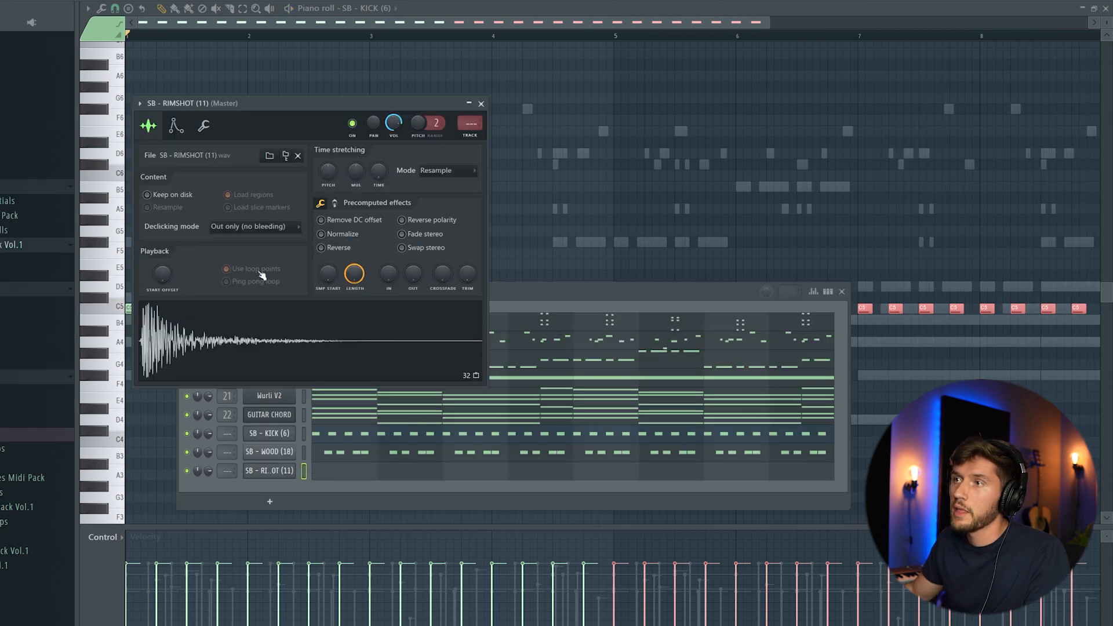
{"action": "left_click", "coordinate": [305, 455]}
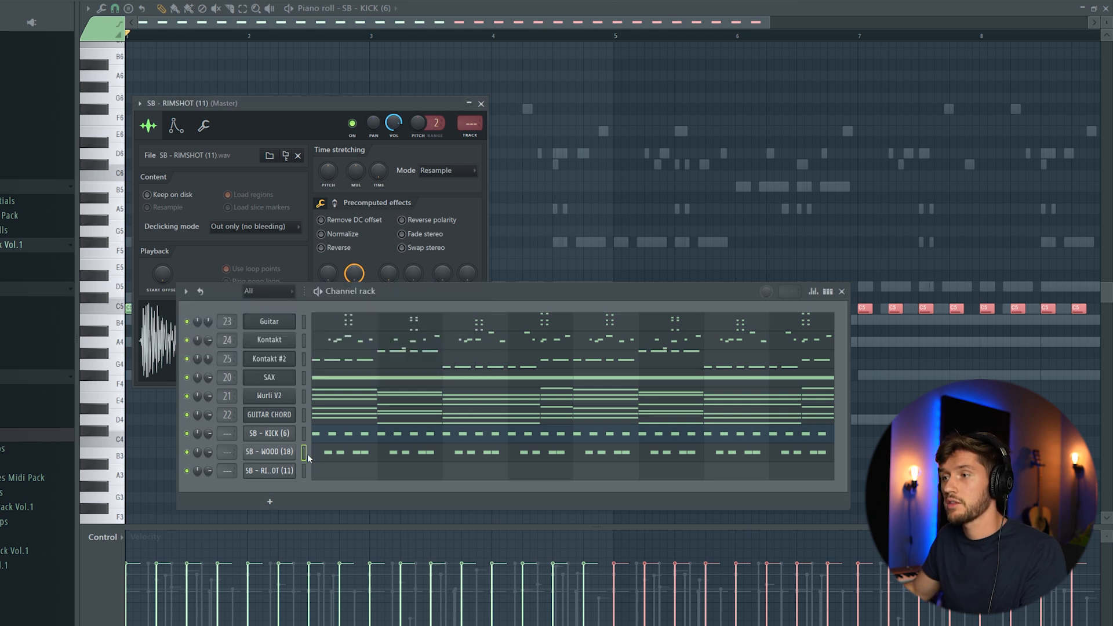
{"action": "key", "text": "ctrl+v"}
{"action": "key", "text": "space"}
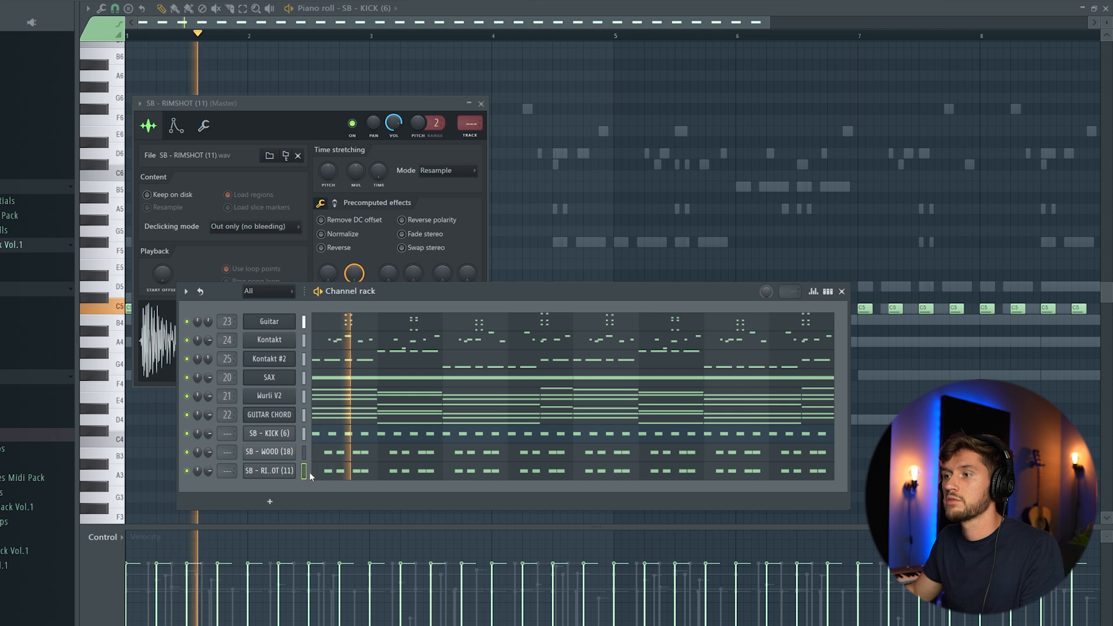
{"action": "left_click", "coordinate": [360, 471]}
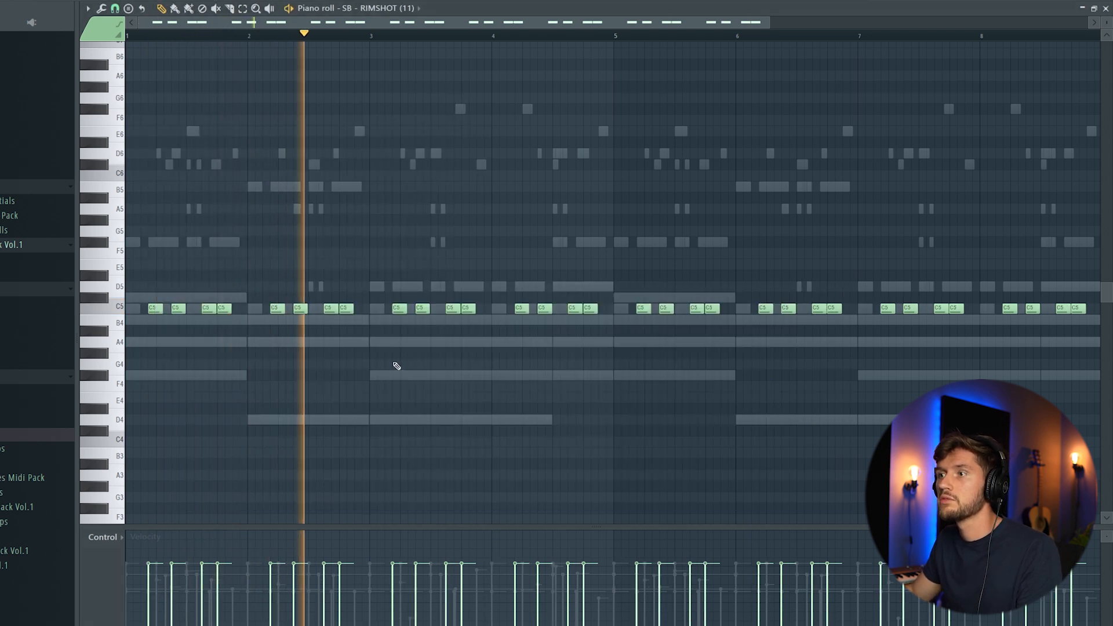
{"action": "key", "text": "F6"}
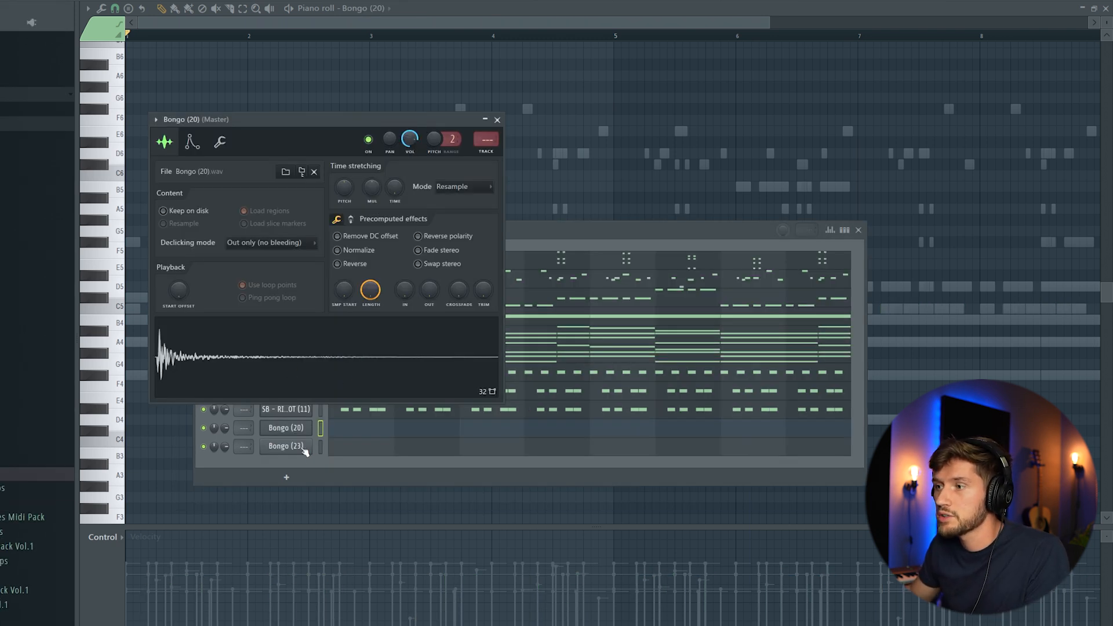
Draw one C5 hit per bar in Bongo (20) and duplicate them through bar 8
{"action": "left_click", "coordinate": [302, 449]}
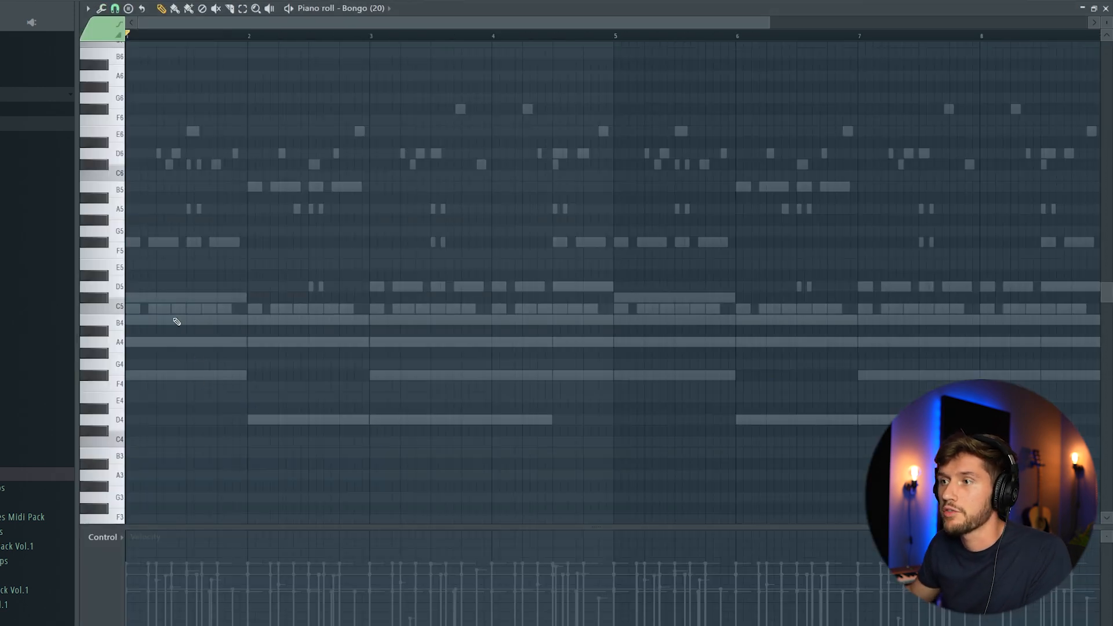
{"action": "left_click", "coordinate": [297, 309]}
{"action": "left_click", "coordinate": [420, 308]}
{"action": "left_click", "coordinate": [542, 308]}
{"action": "key", "text": "ctrl+a"}
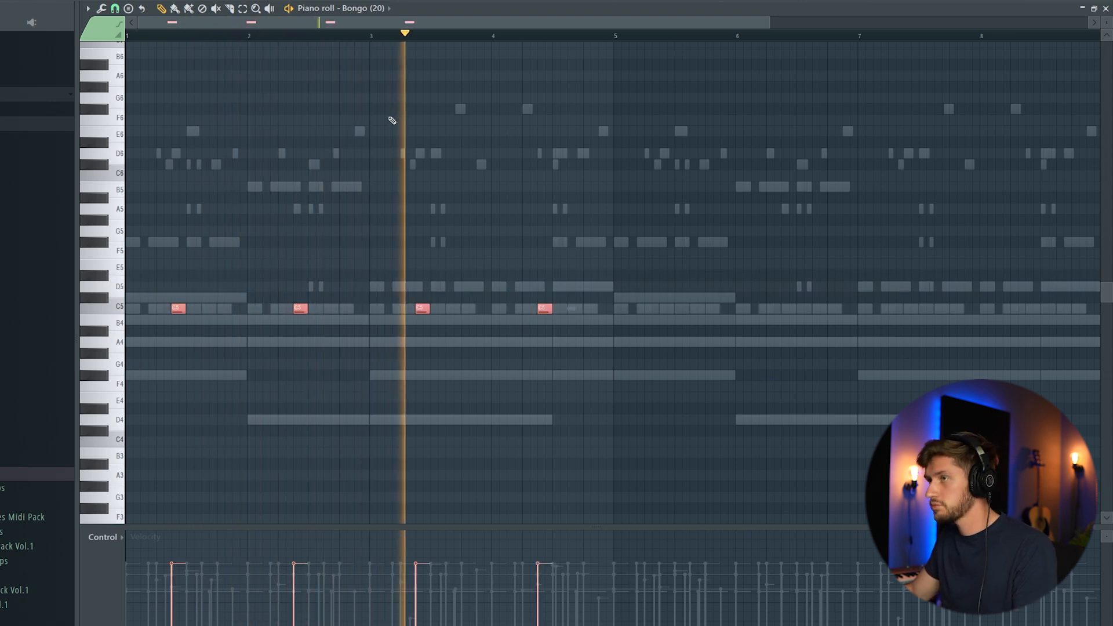
{"action": "left_click_drag", "start_coordinate": [359, 25], "coordinate": [602, 43]}
{"action": "key", "text": "ctrl+b"}
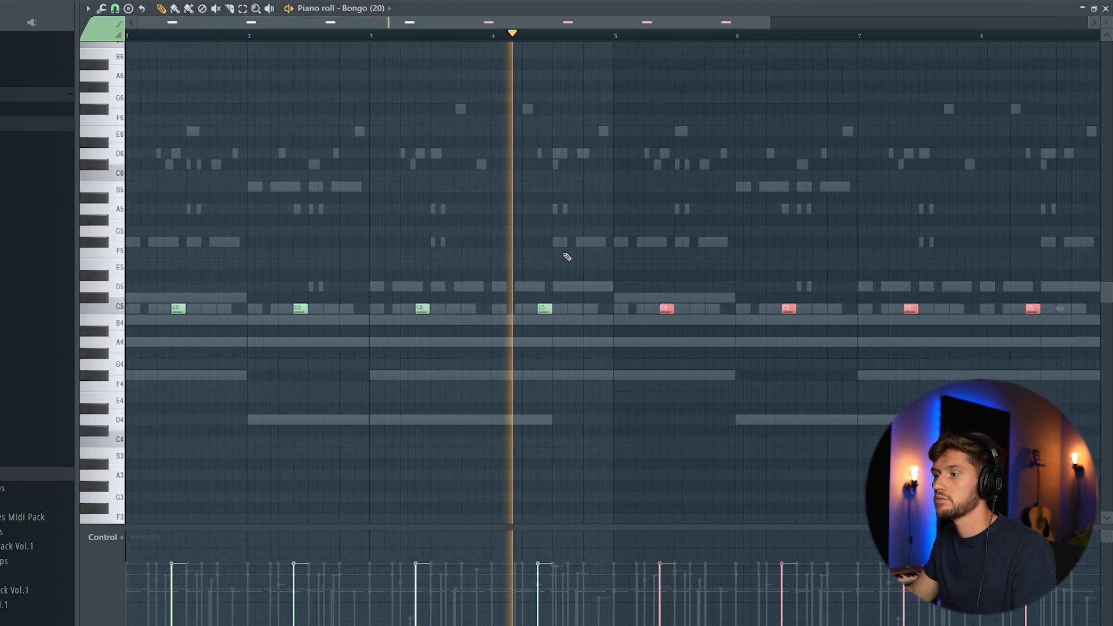
{"action": "key", "text": "space"}
{"action": "key", "text": "F6"}
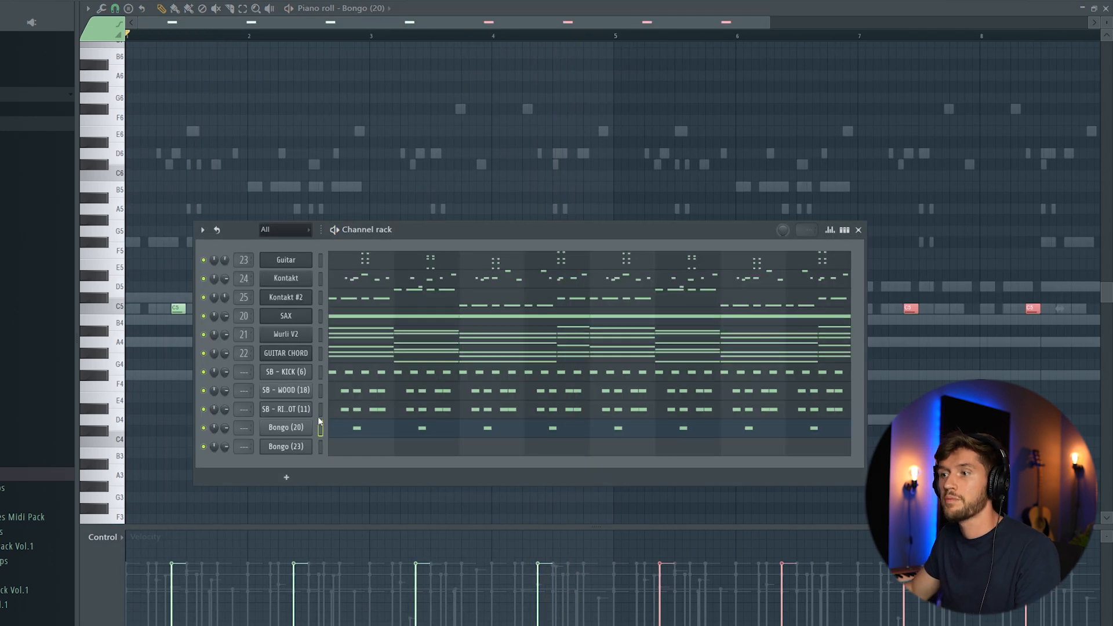
Paste the bongo hits into Bongo (23), nudge them slightly later, and audition both bongos
{"action": "left_click", "coordinate": [321, 447]}
{"action": "key", "text": "F6"}
{"action": "key", "text": "ctrl+v"}
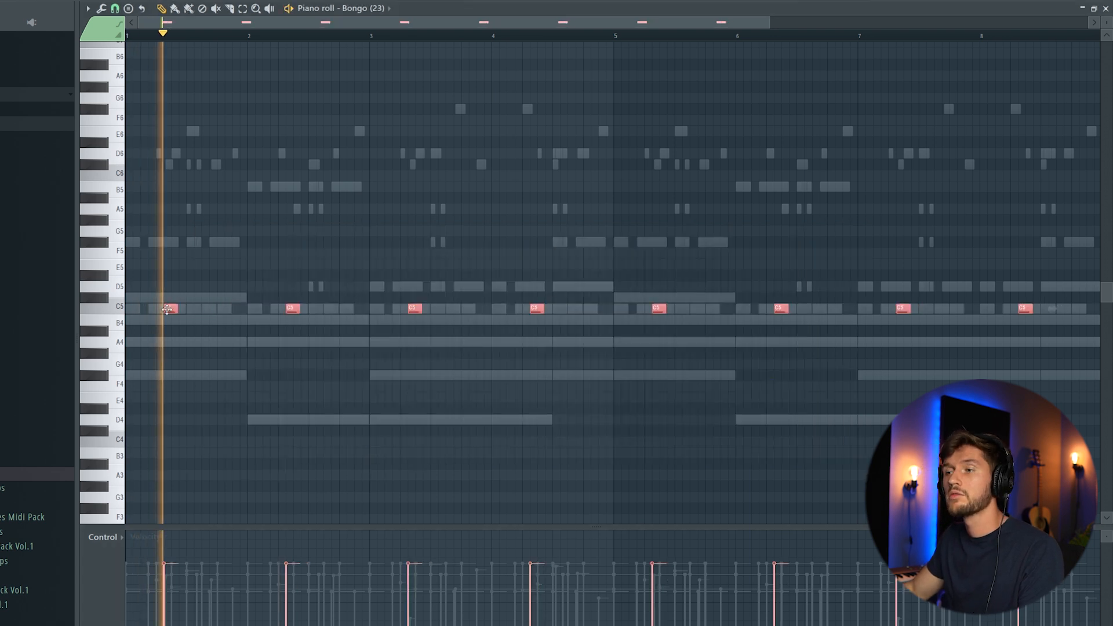
{"action": "left_click_drag", "start_coordinate": [162, 309], "coordinate": [184, 308]}
{"action": "key", "text": "space"}
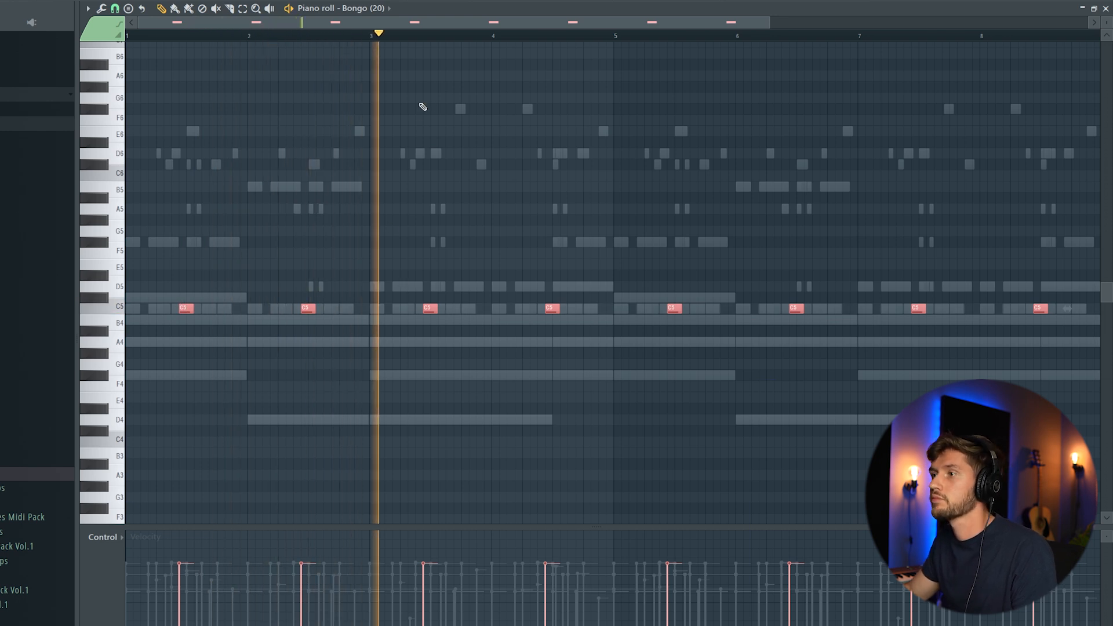
{"action": "key", "text": "F6"}
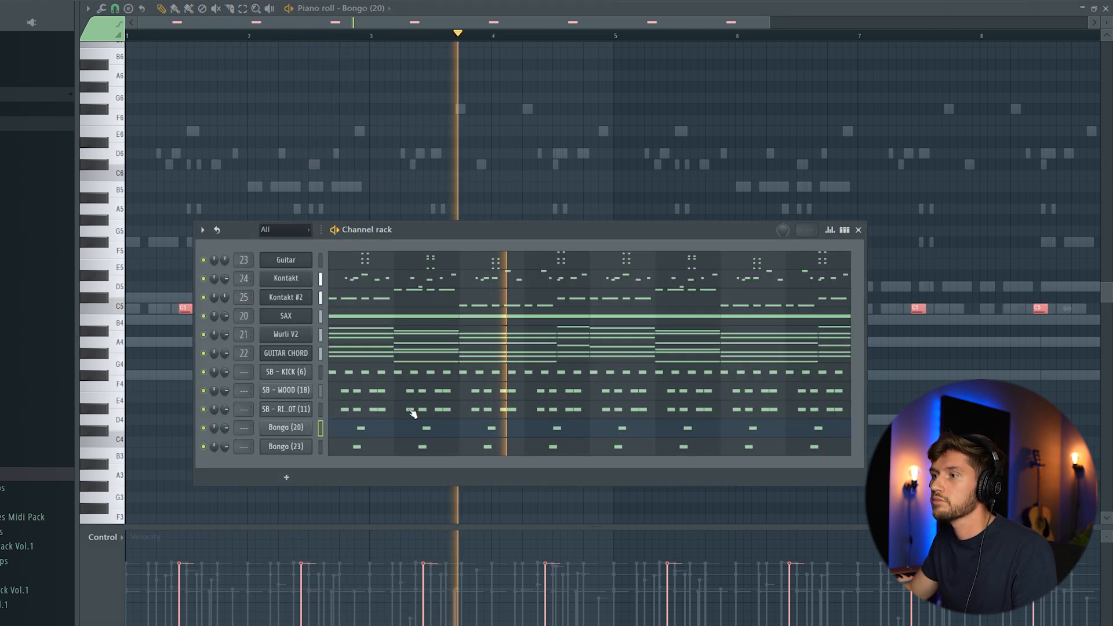
{"action": "left_click", "coordinate": [358, 448]}
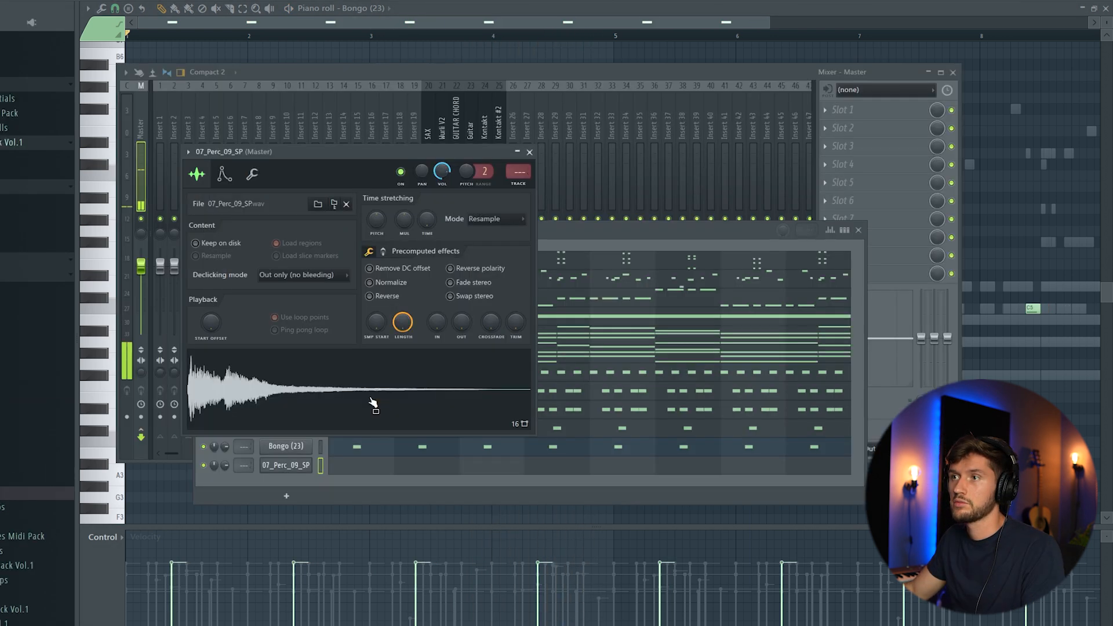
Move the 07_Perc_09_SP C5 hits two steps earlier and play the beat to check them
{"action": "left_click", "coordinate": [320, 450]}
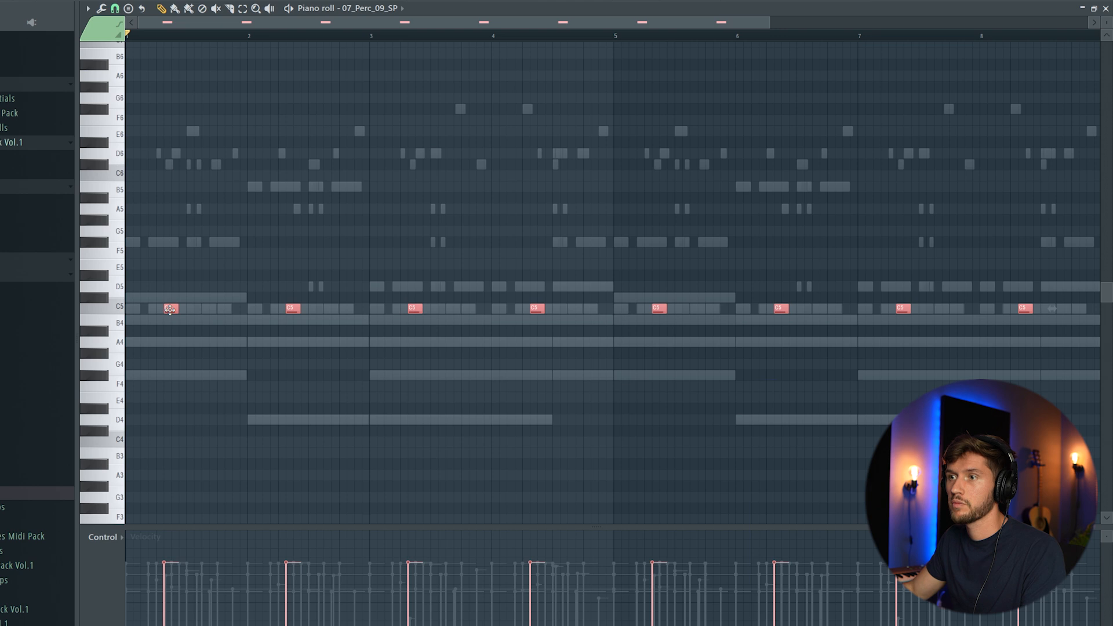
{"action": "left_click_drag", "start_coordinate": [169, 309], "coordinate": [154, 310]}
{"action": "key", "text": "space"}
{"action": "left_click", "coordinate": [465, 0]}
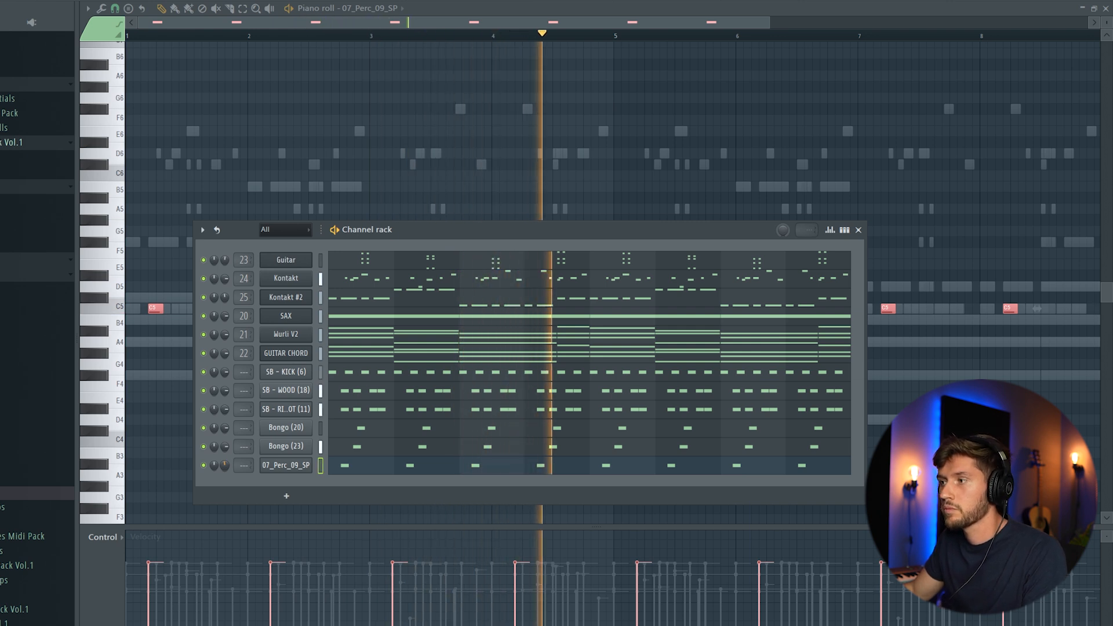
{"action": "key", "text": "space"}
{"action": "left_click", "coordinate": [355, 432]}
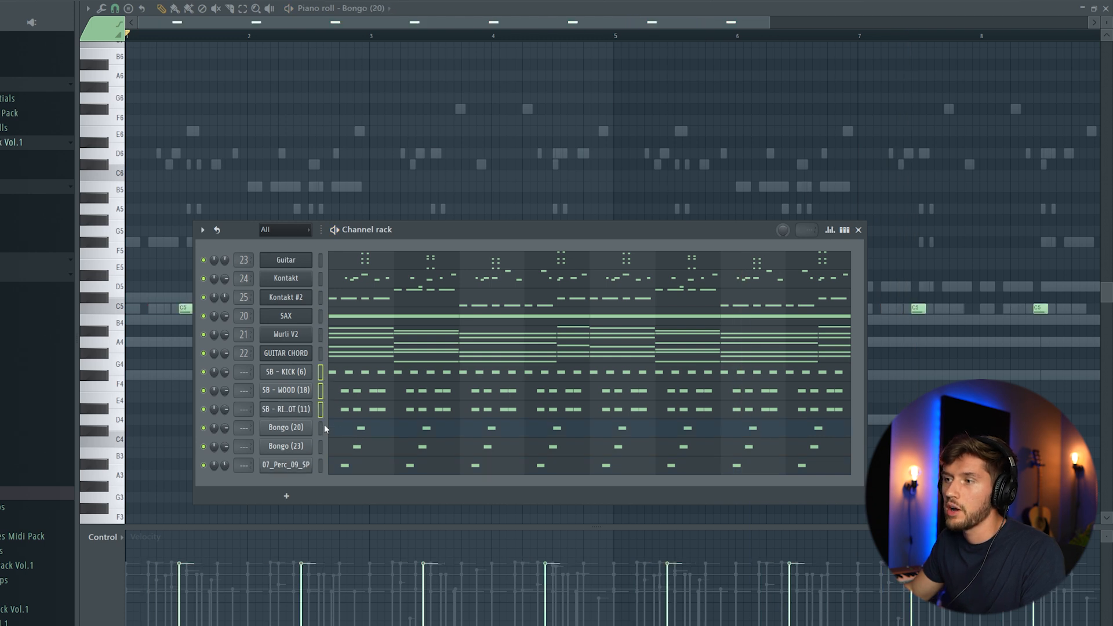
{"action": "key", "text": "F9"}
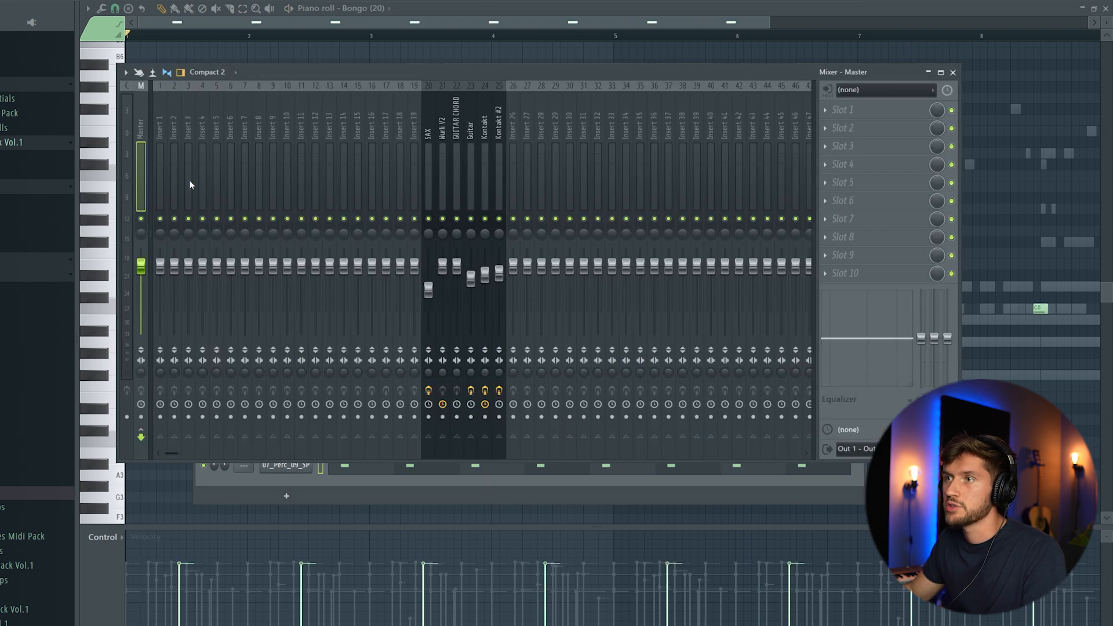
Route the drum channels to mixer inserts 1–6 and lower the bongo and perc faders
{"action": "right_click", "coordinate": [164, 130]}
{"action": "mouse_move", "coordinate": [256, 215]}
{"action": "left_click", "coordinate": [368, 215]}
{"action": "left_click", "coordinate": [222, 276]}
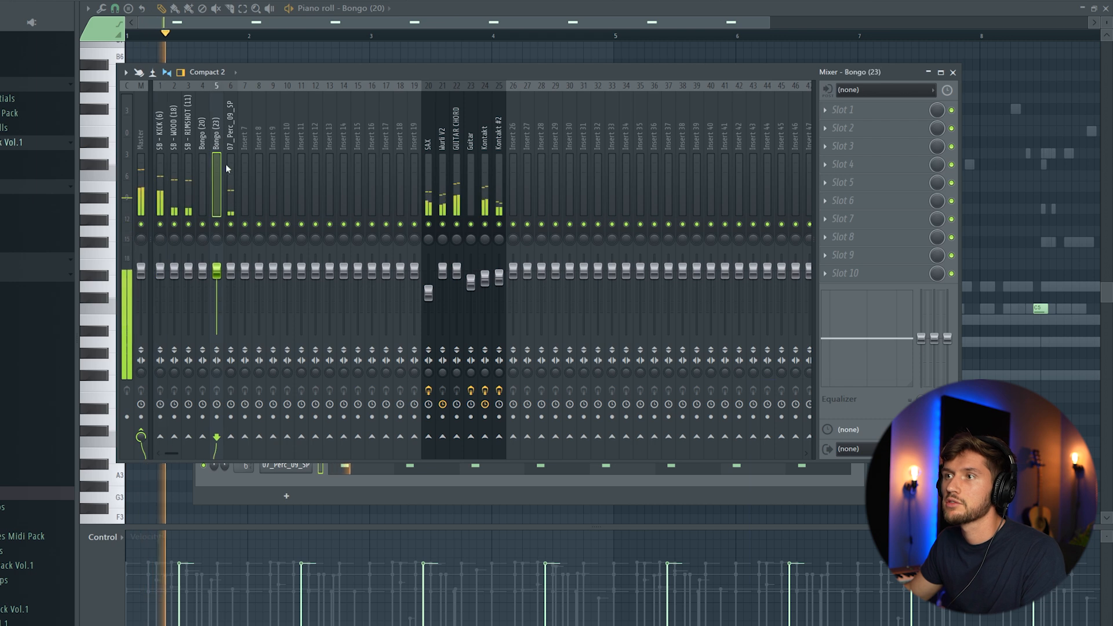
{"action": "left_click_drag", "start_coordinate": [204, 272], "coordinate": [231, 291]}
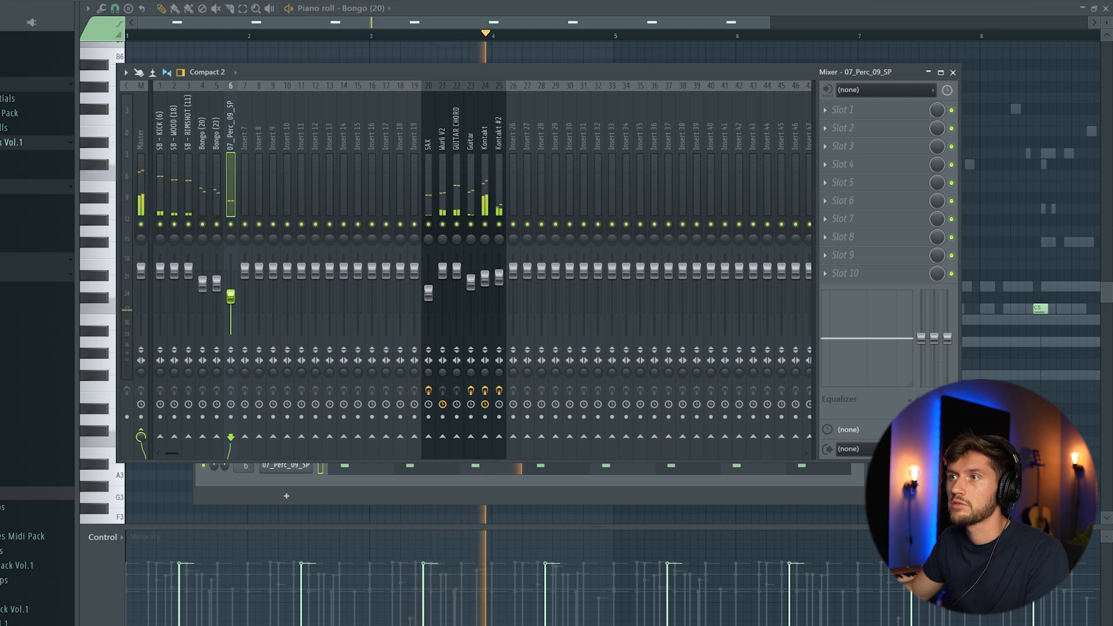
{"action": "left_click", "coordinate": [186, 148]}
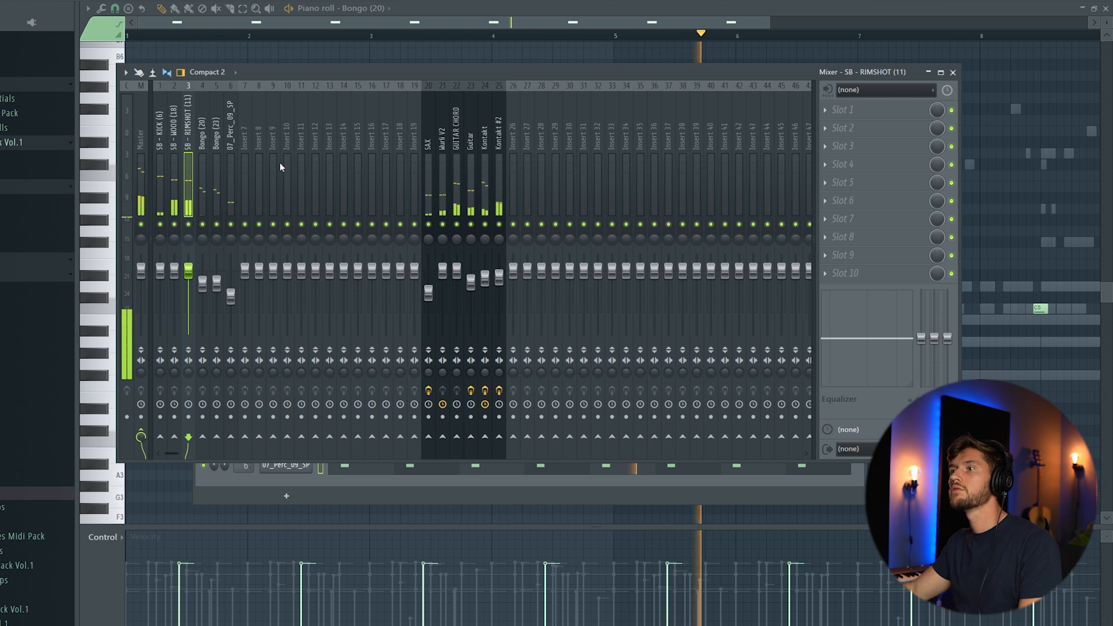
{"action": "key", "text": "F9"}
{"action": "key", "text": "F6"}
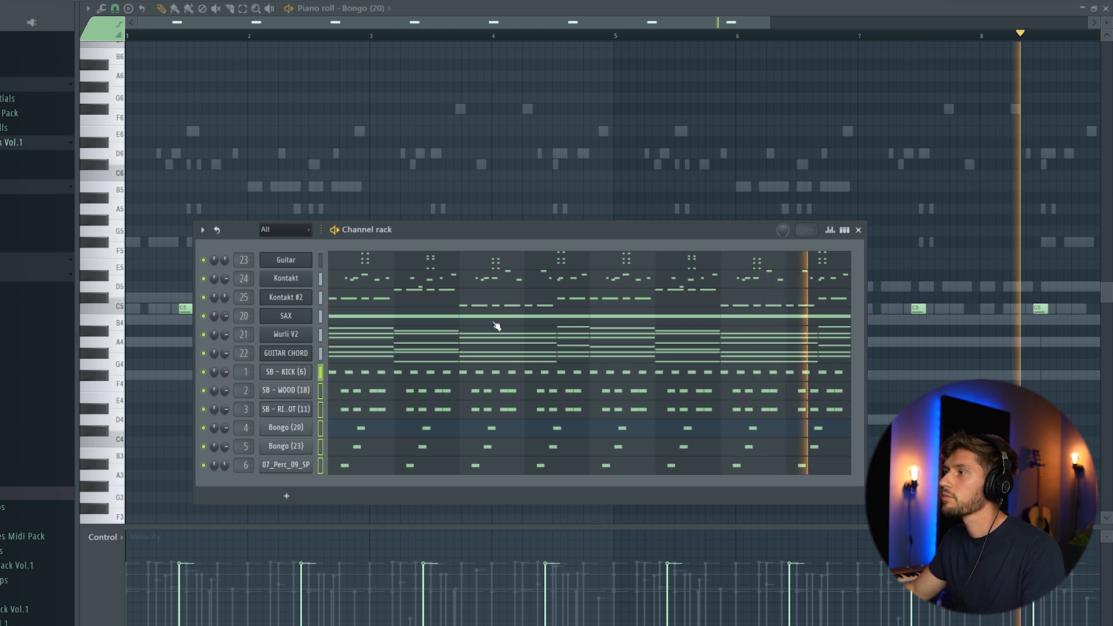
Play the full beat from the start, then stop it after listening through
{"action": "key", "text": "space"}
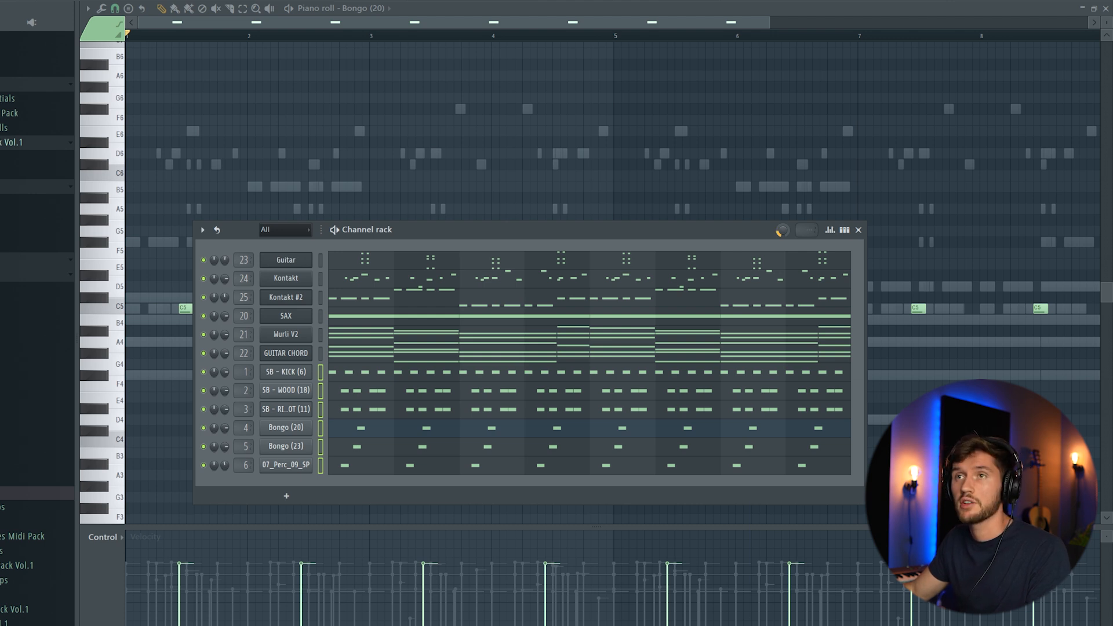
{"action": "key", "text": "space"}
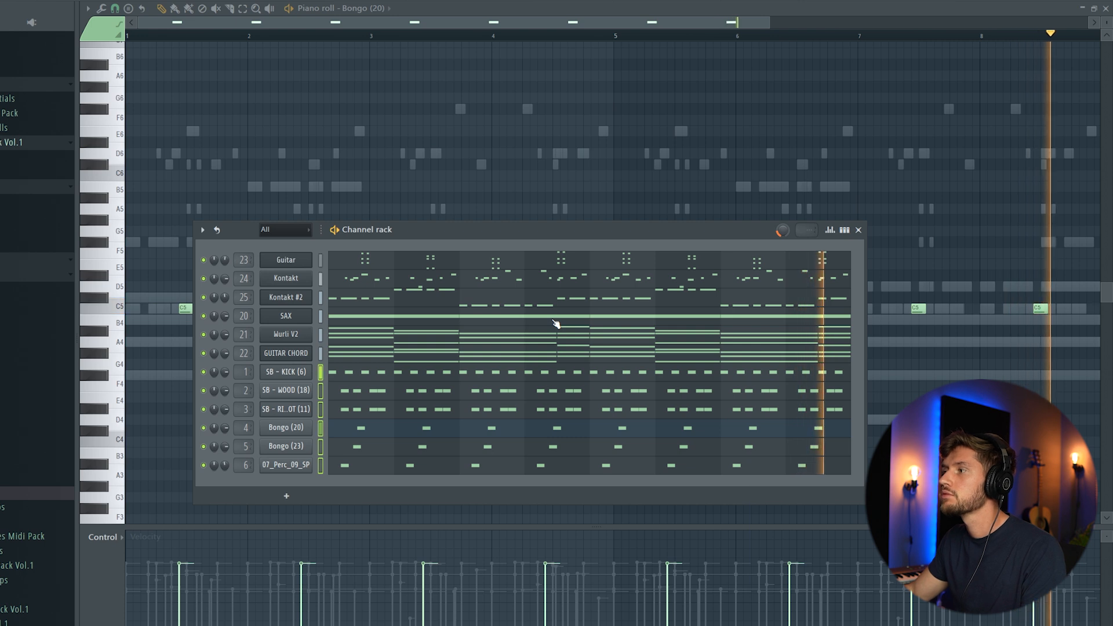
{"action": "key", "text": "space"}
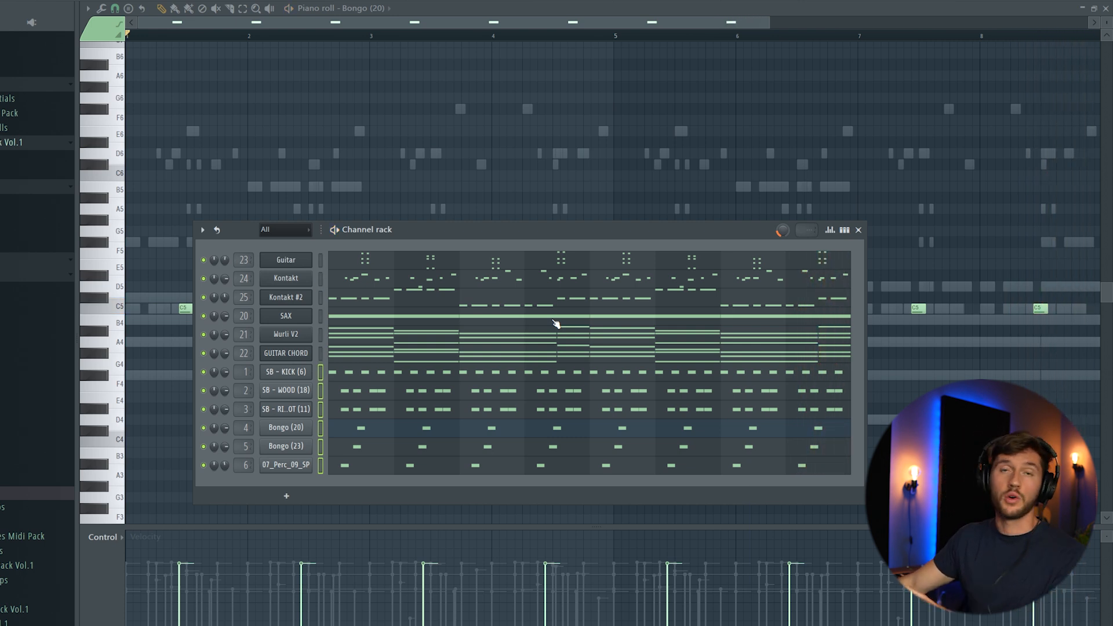